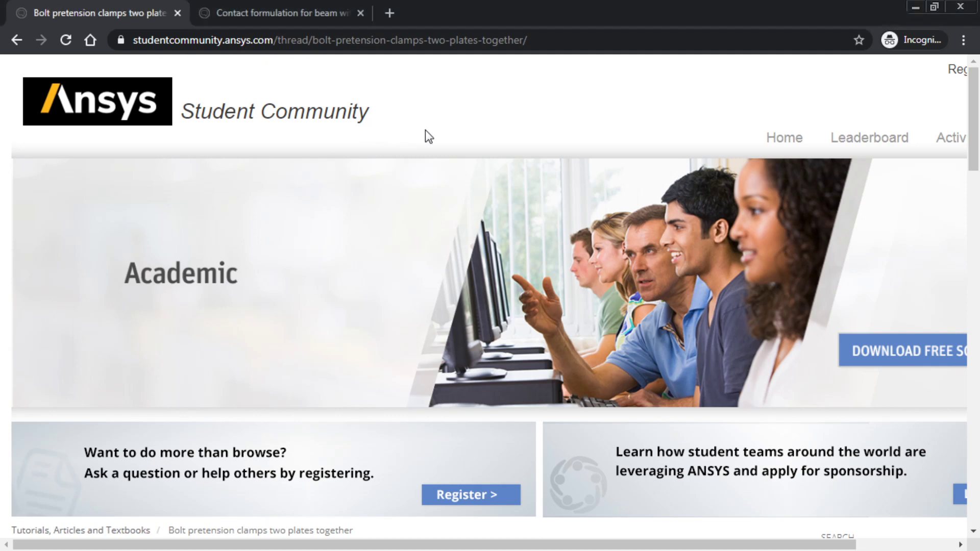
Review the bolt pretension thread through its last comment, and view the thread on contact formulation for bolted joints using shell elements.
{"action": "scroll", "coordinate": [425, 132], "scroll_direction": "down", "scroll_amount": 5}
{"action": "scroll", "coordinate": [357, 253], "scroll_direction": "down", "scroll_amount": 1}
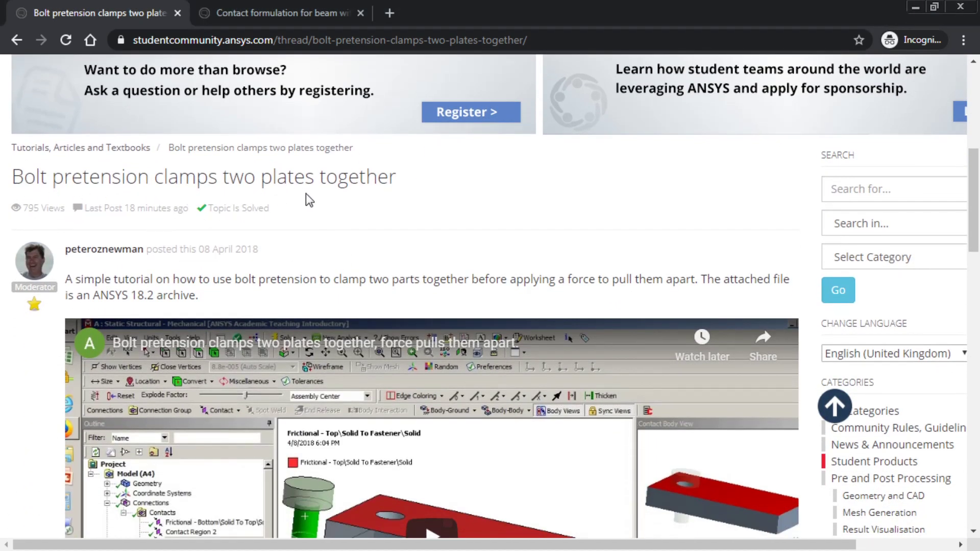
{"action": "scroll", "coordinate": [306, 197], "scroll_direction": "down", "scroll_amount": 1}
{"action": "scroll", "coordinate": [44, 407], "scroll_direction": "down", "scroll_amount": 3}
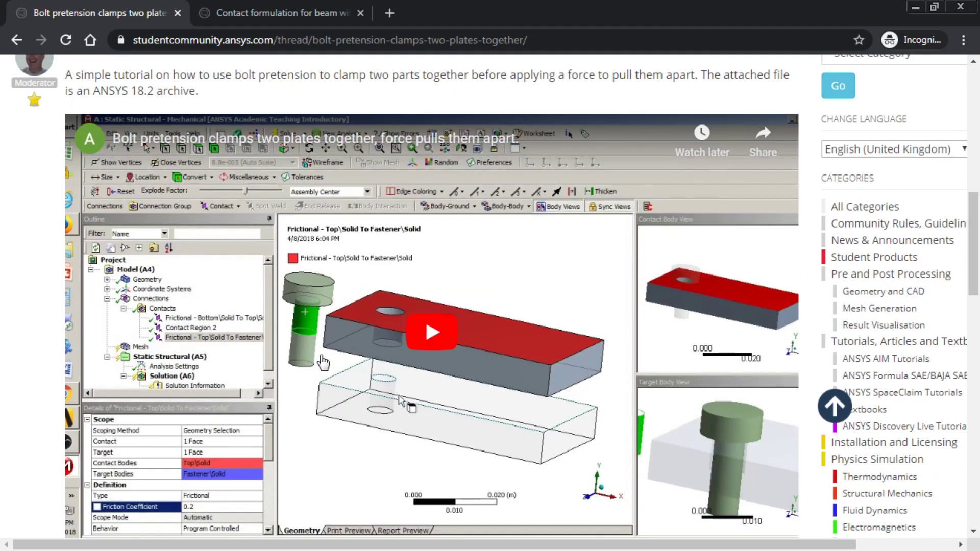
{"action": "scroll", "coordinate": [374, 403], "scroll_direction": "down", "scroll_amount": 8}
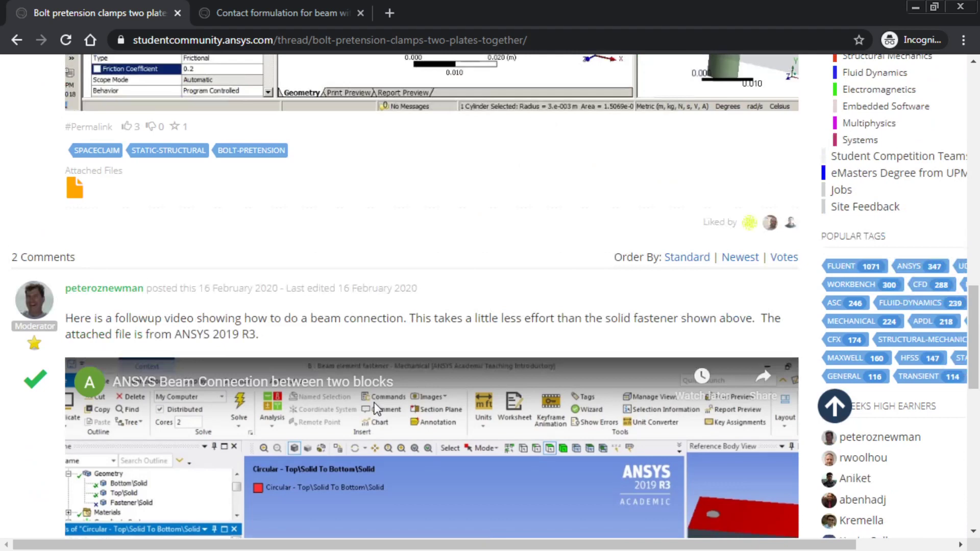
{"action": "scroll", "coordinate": [375, 403], "scroll_direction": "down", "scroll_amount": 6}
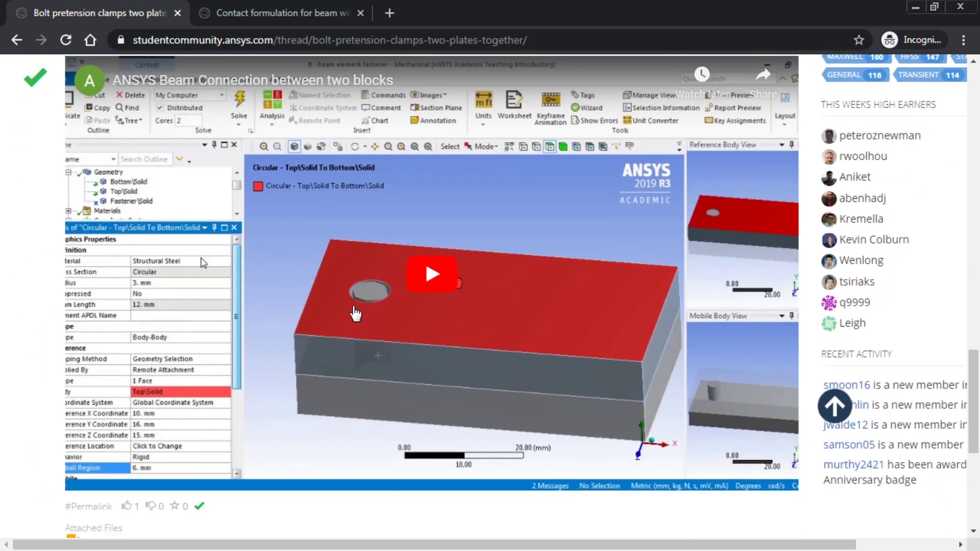
{"action": "scroll", "coordinate": [364, 377], "scroll_direction": "down", "scroll_amount": 3}
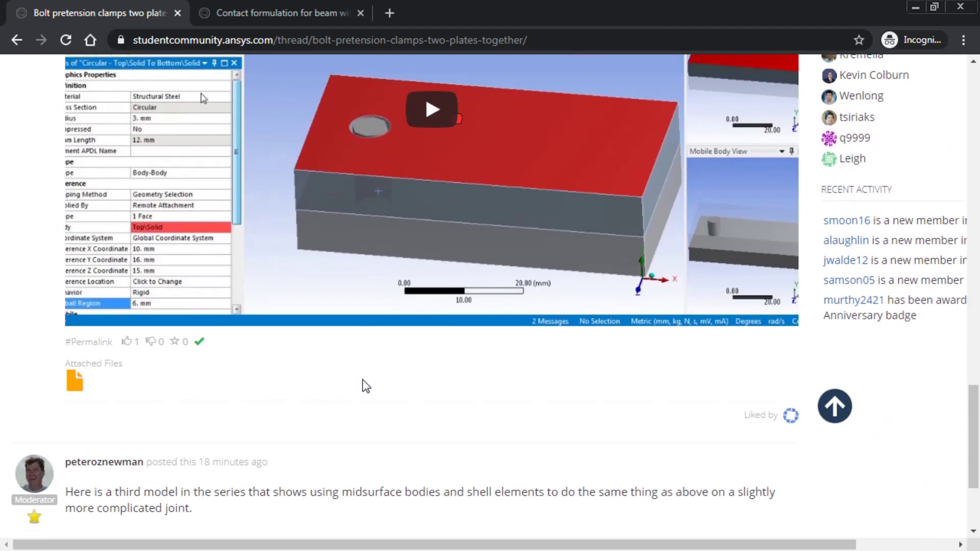
{"action": "scroll", "coordinate": [362, 378], "scroll_direction": "down", "scroll_amount": 2}
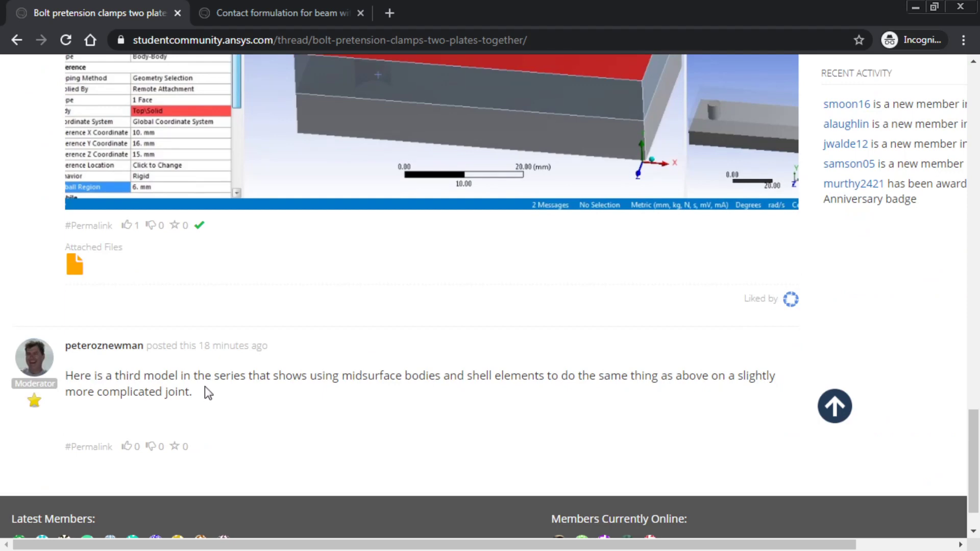
{"action": "left_click", "coordinate": [265, 13]}
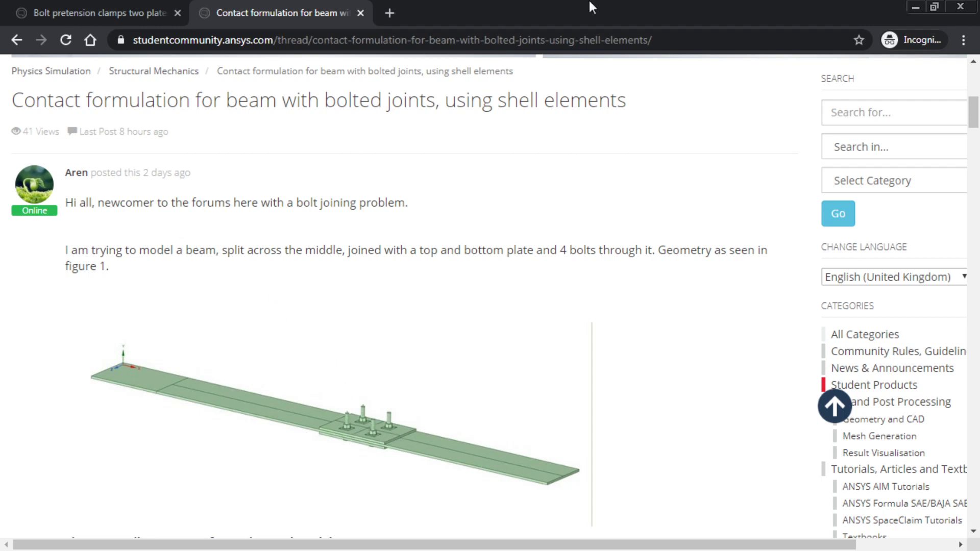
Switch to Workbench, create a standalone Static Structural system and import Sheet body bolted joint.scdoc as its geometry.
{"action": "left_click", "coordinate": [916, 7]}
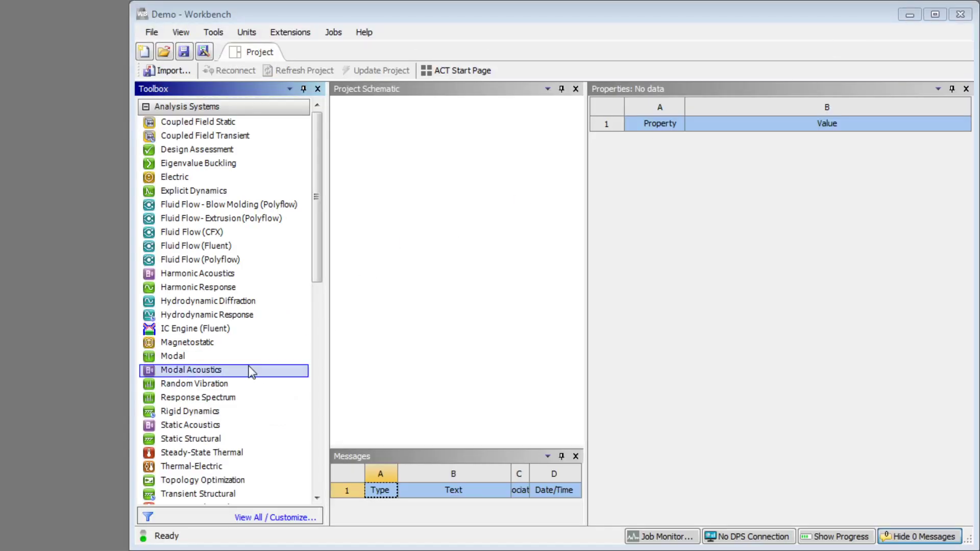
{"action": "left_click_drag", "start_coordinate": [214, 440], "coordinate": [406, 186]}
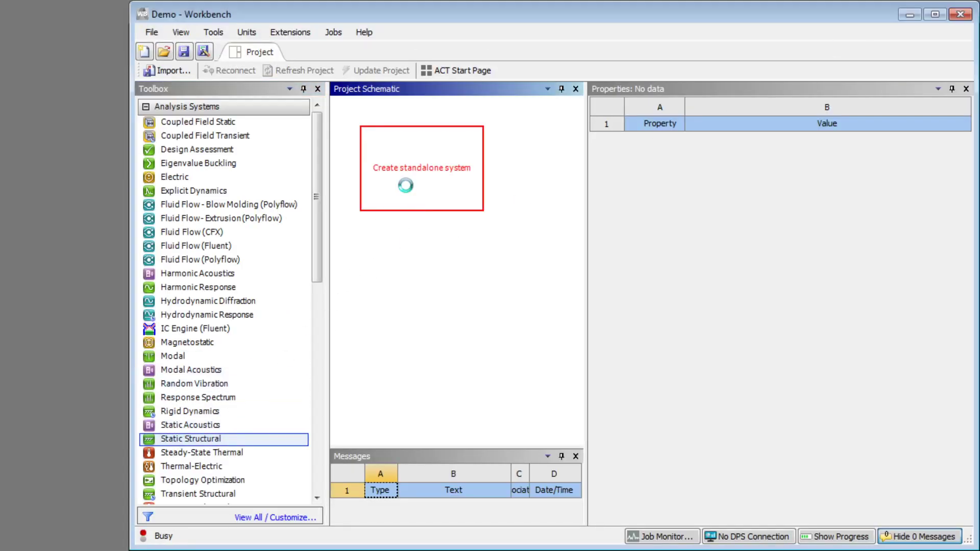
{"action": "left_click", "coordinate": [416, 182]}
{"action": "right_click", "coordinate": [416, 181]}
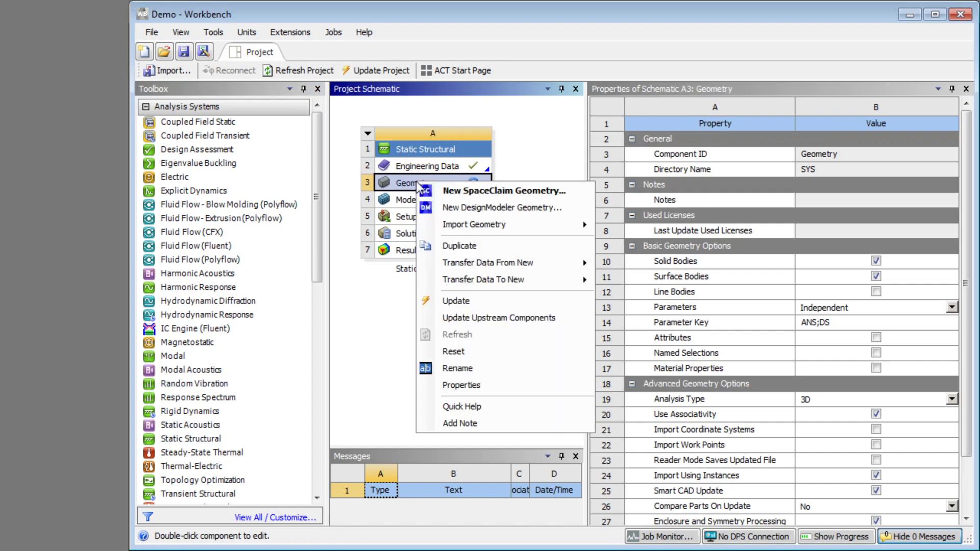
{"action": "mouse_move", "coordinate": [512, 228]}
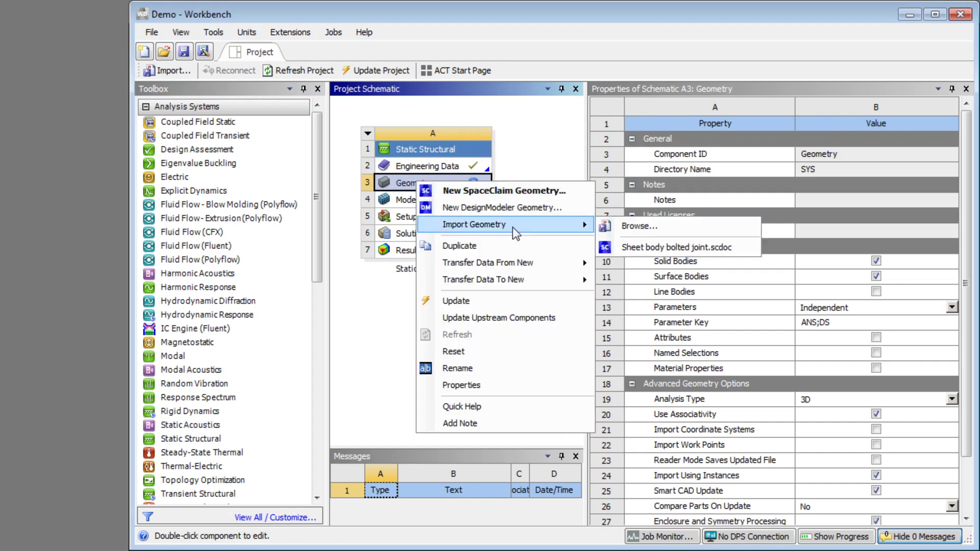
{"action": "left_click", "coordinate": [630, 246]}
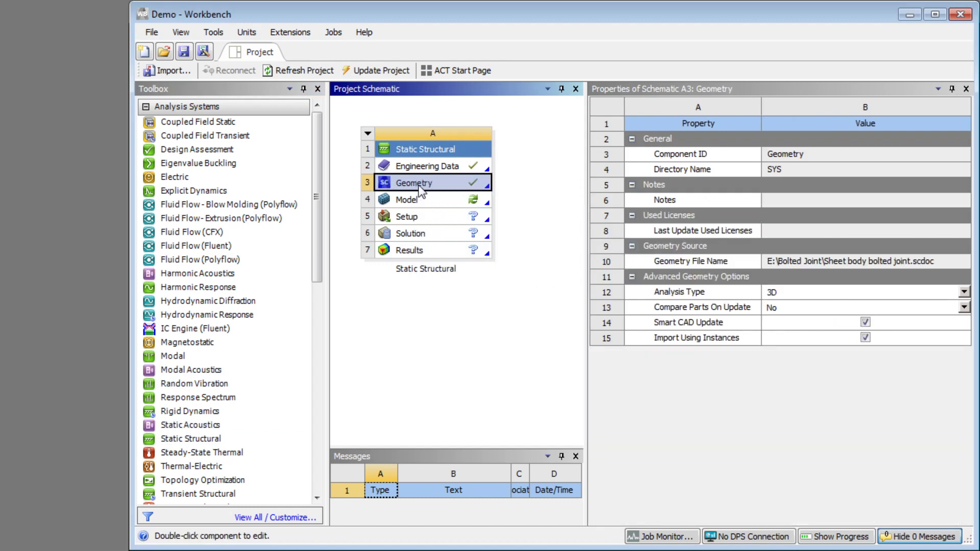
Open the geometry in SpaceClaim and inspect the bolted joint and the contents of the first Bolt_3D component.
{"action": "double_click", "coordinate": [420, 190]}
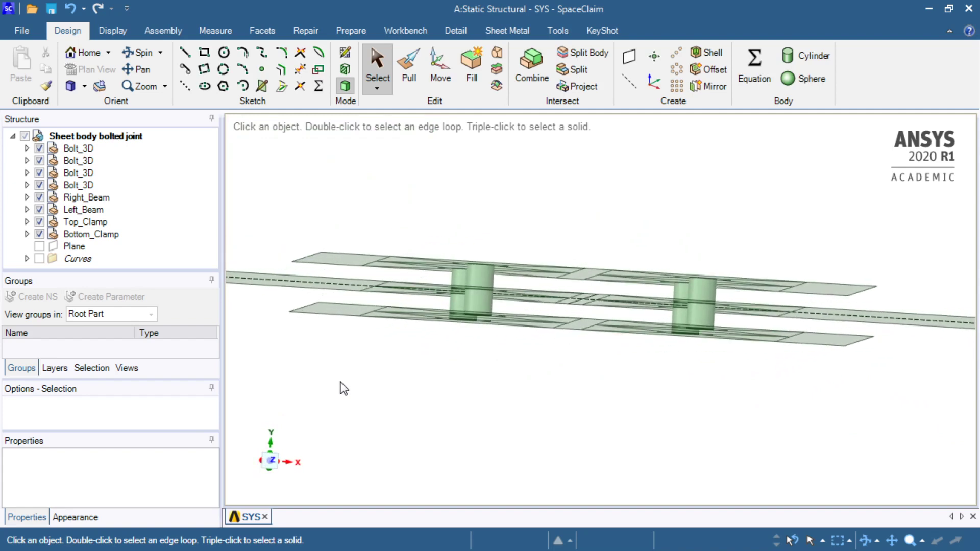
{"action": "left_click", "coordinate": [470, 293]}
{"action": "mouse_move", "coordinate": [471, 294]}
{"action": "middle_mouse_down"}
{"action": "mouse_move", "coordinate": [411, 398]}
{"action": "mouse_move", "coordinate": [391, 473]}
{"action": "middle_mouse_up"}
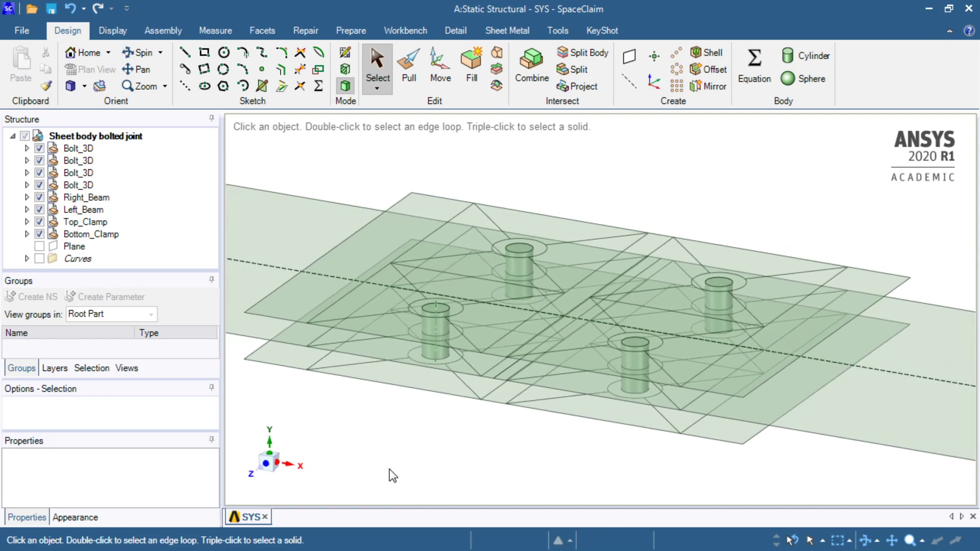
{"action": "left_click", "coordinate": [27, 148]}
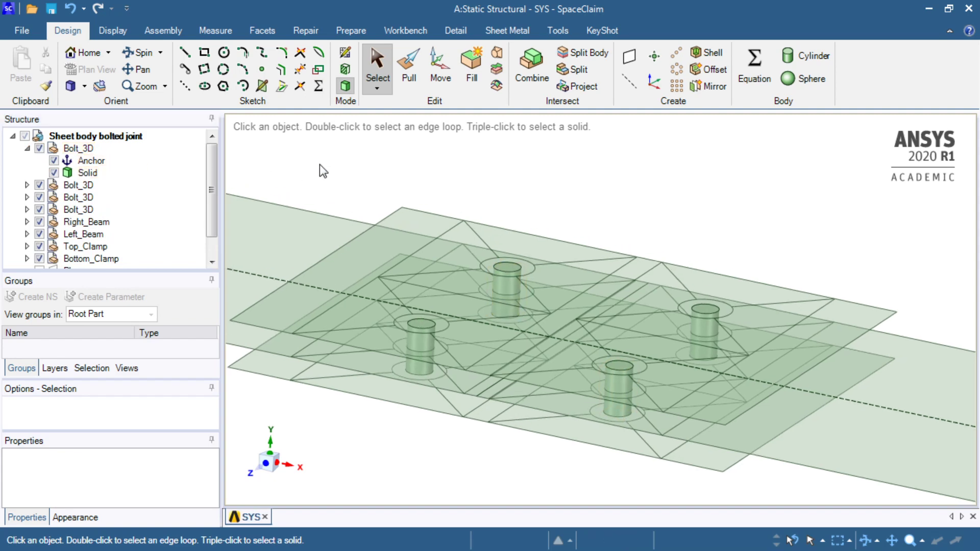
Extract a beam from each of the four Bolt_3D solids.
{"action": "left_click", "coordinate": [360, 30]}
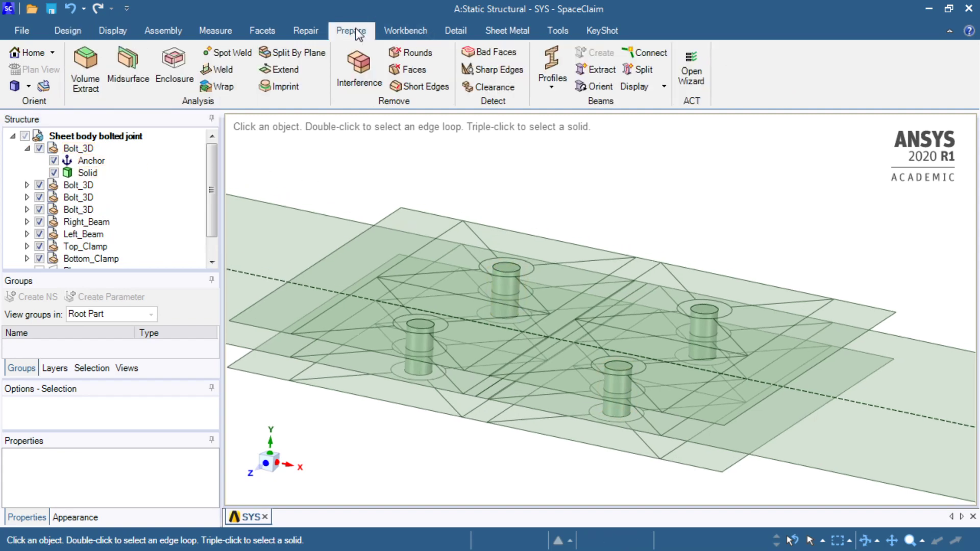
{"action": "left_click", "coordinate": [589, 69]}
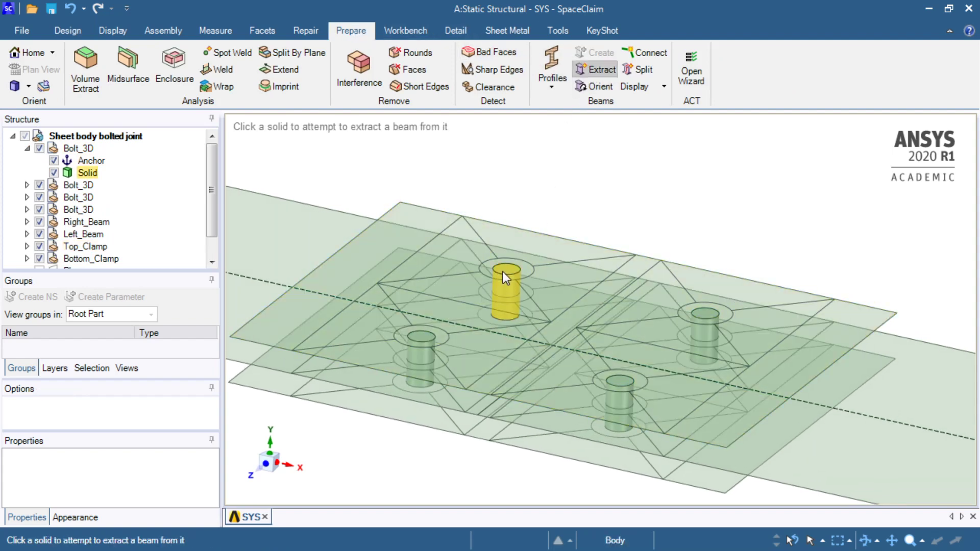
{"action": "left_click", "coordinate": [462, 315]}
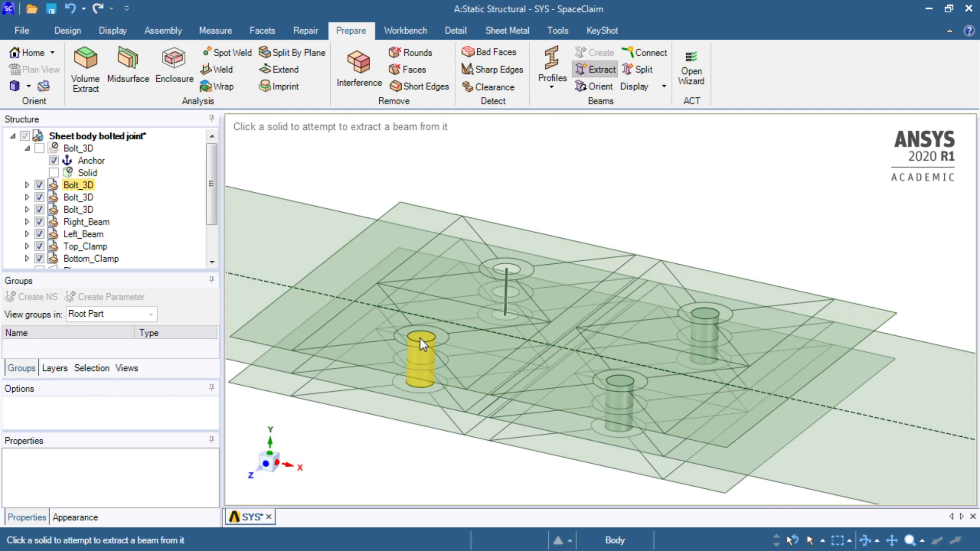
{"action": "left_click", "coordinate": [421, 338]}
{"action": "left_click", "coordinate": [698, 316]}
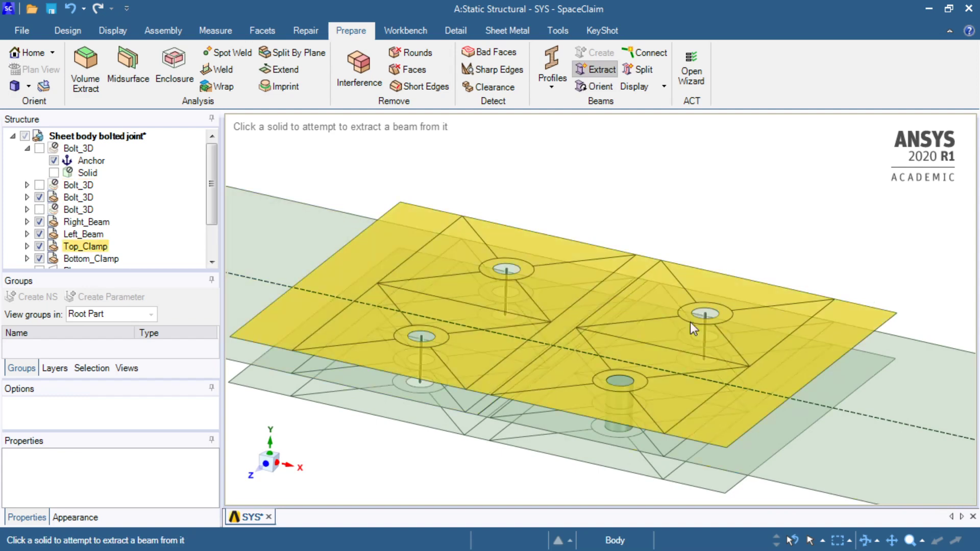
{"action": "left_click", "coordinate": [620, 382]}
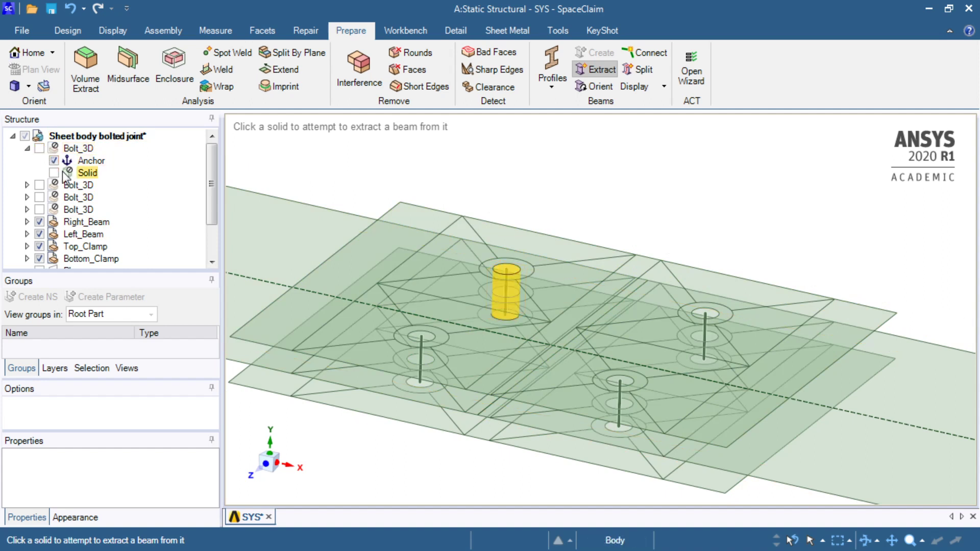
Examine the extracted beams and their beam profiles in the model structure.
{"action": "left_click", "coordinate": [28, 149]}
{"action": "scroll", "coordinate": [59, 209], "scroll_direction": "down", "scroll_amount": 2}
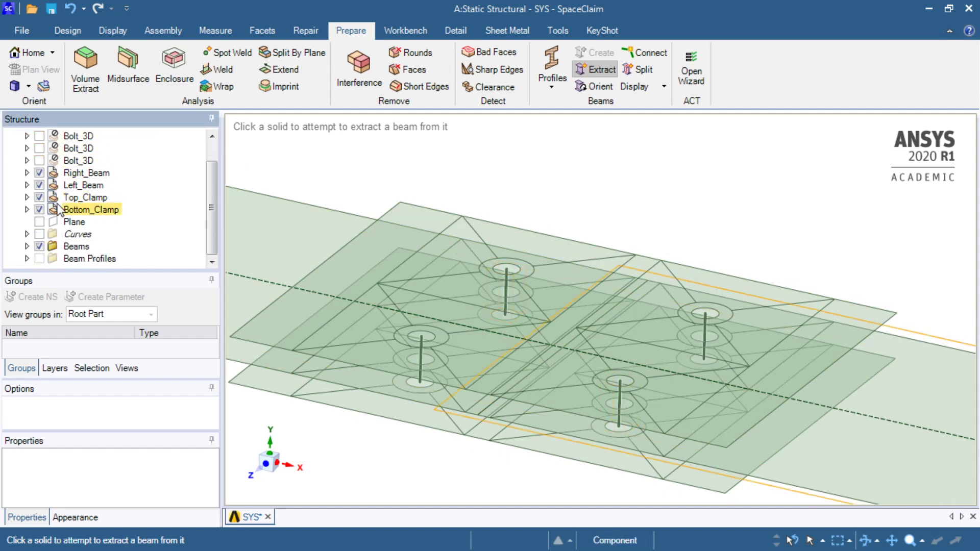
{"action": "left_click", "coordinate": [27, 246]}
{"action": "scroll", "coordinate": [27, 245], "scroll_direction": "down", "scroll_amount": 3}
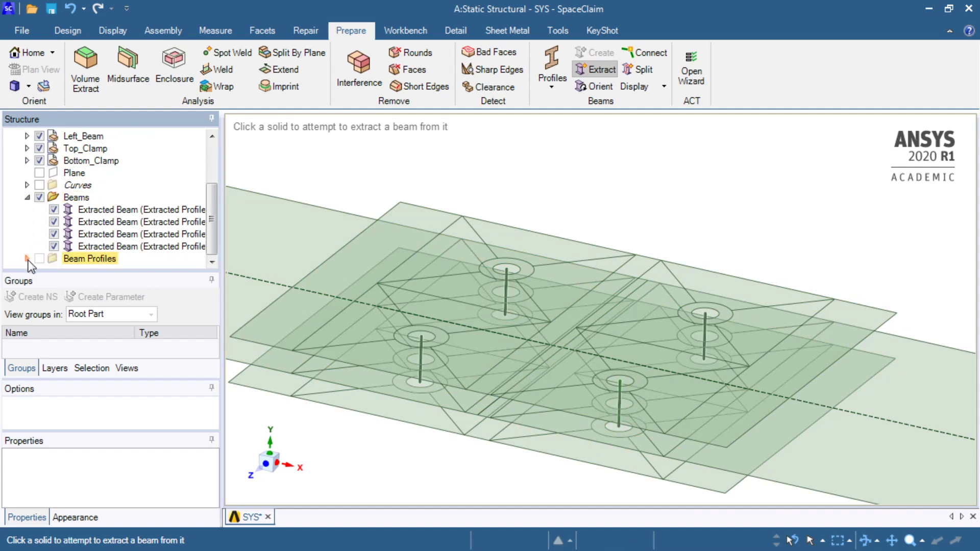
{"action": "left_click", "coordinate": [27, 258]}
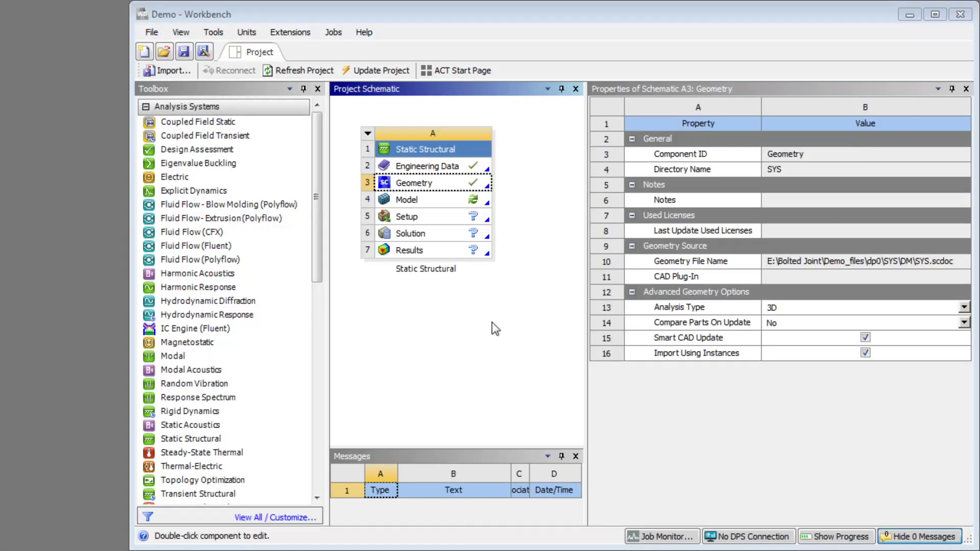
Open the model in Mechanical and set the thickness of the right beam, left beam, top clamp and bottom clamp surfaces to 4.5 mm.
{"action": "left_click", "coordinate": [412, 203]}
{"action": "double_click", "coordinate": [411, 203]}
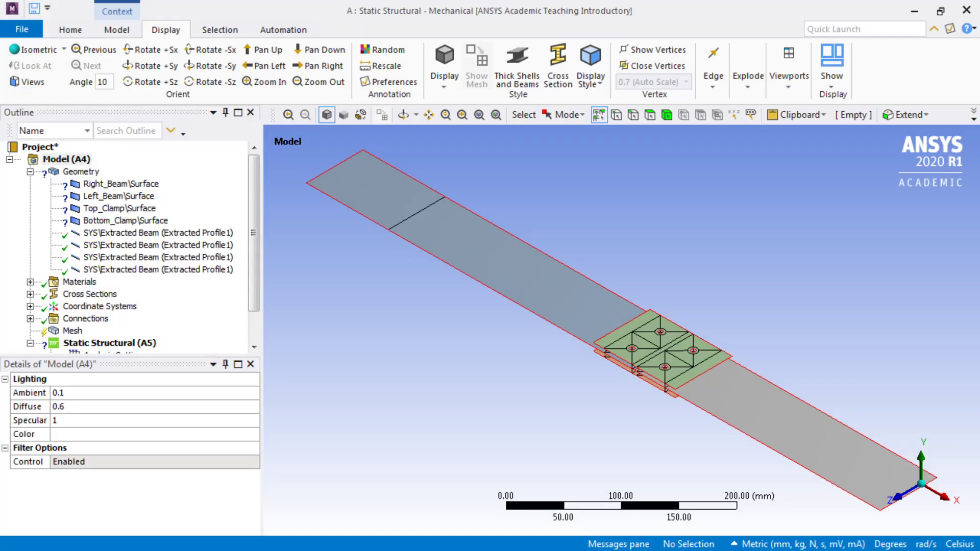
{"action": "left_click", "coordinate": [106, 185]}
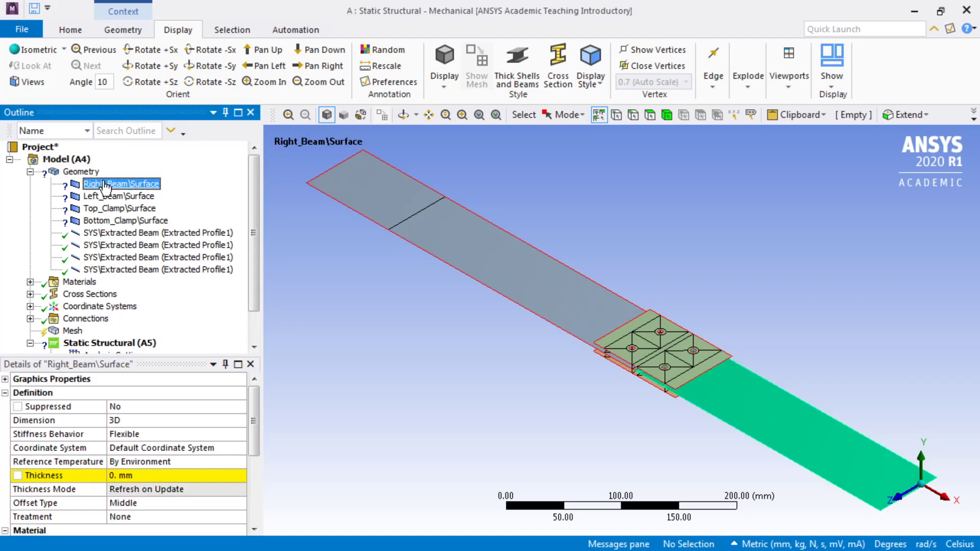
{"action": "left_click", "coordinate": [110, 222], "text": "shift"}
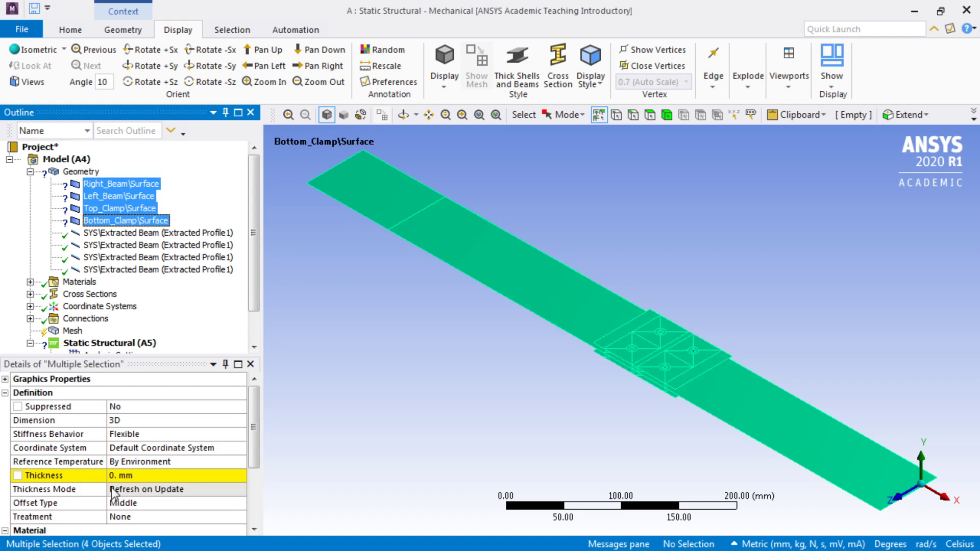
{"action": "left_click", "coordinate": [120, 475]}
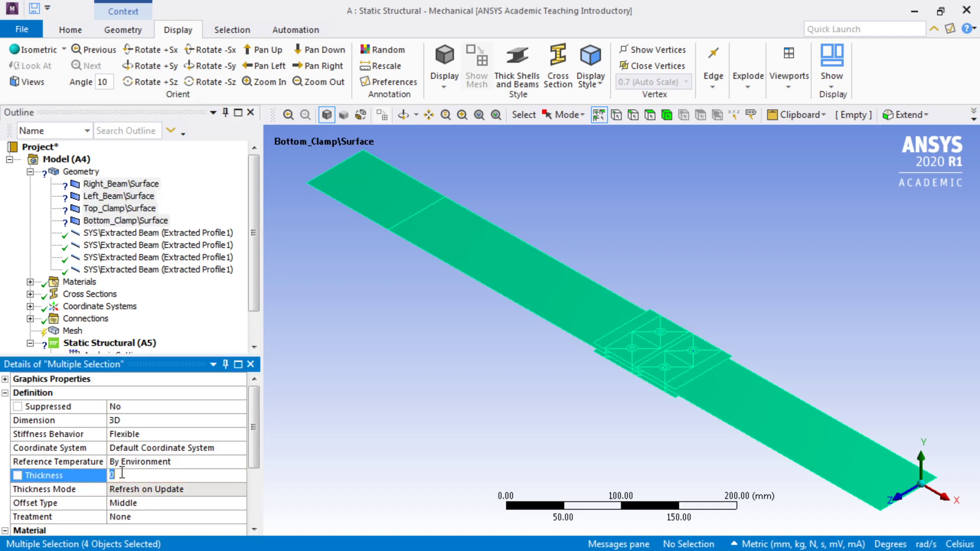
{"action": "type", "text": "4.5"}
{"action": "key", "text": "Return"}
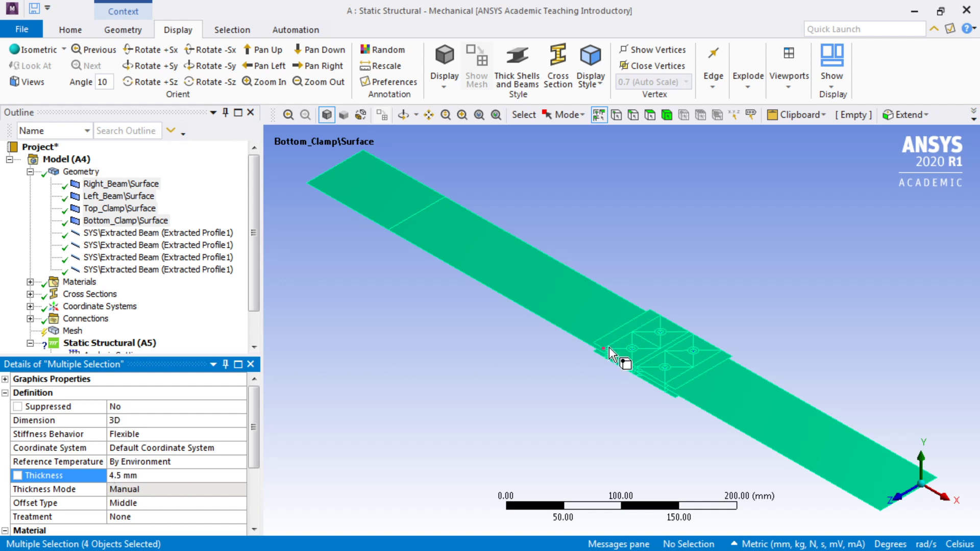
Check the details of the first extracted beam and the Right_Beam surface, and look closely at a bolt hole.
{"action": "left_click", "coordinate": [119, 234]}
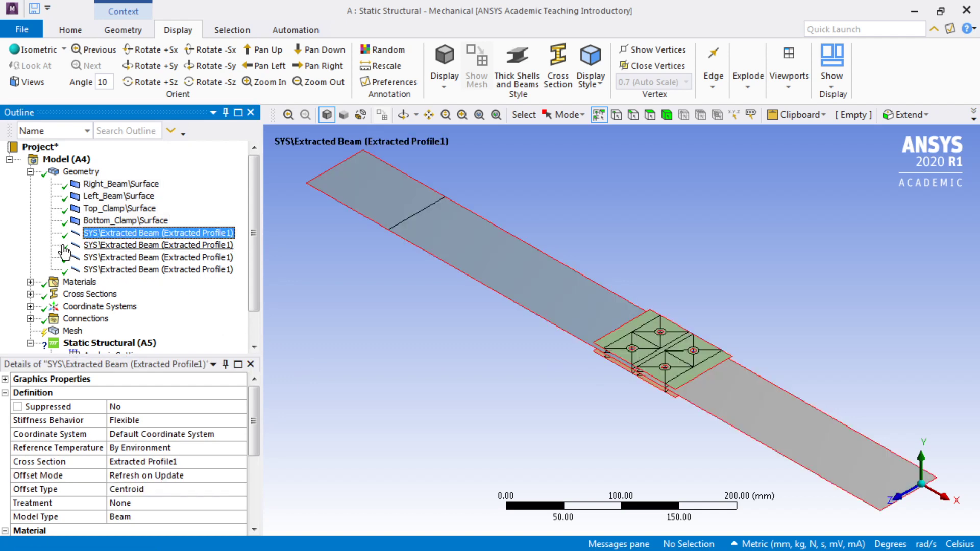
{"action": "left_click", "coordinate": [99, 185]}
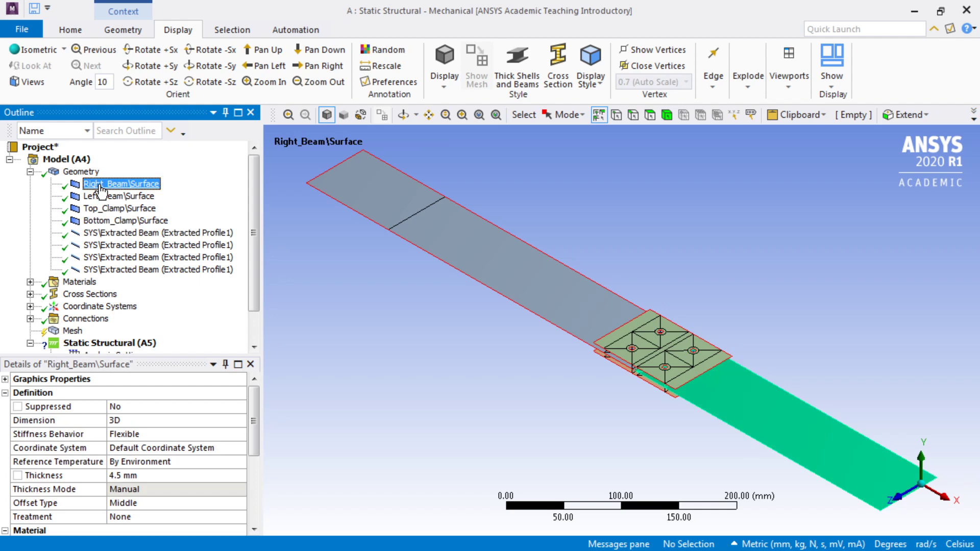
{"action": "right_click_drag", "start_coordinate": [604, 330], "coordinate": [655, 363]}
{"action": "scroll", "coordinate": [610, 355], "scroll_direction": "up", "scroll_amount": 2}
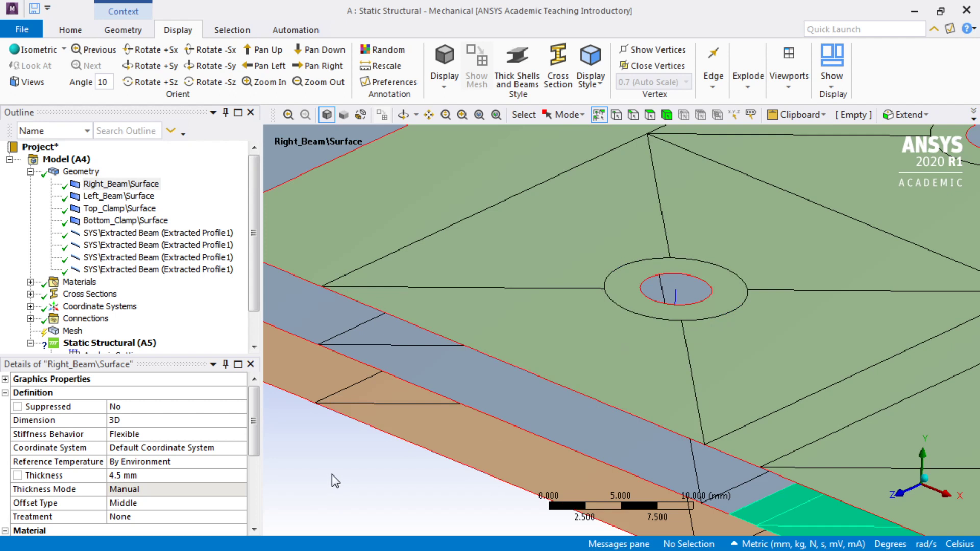
Hide the four beam and clamp surface bodies and fit the remaining bolt line bodies in view.
{"action": "left_click", "coordinate": [106, 186]}
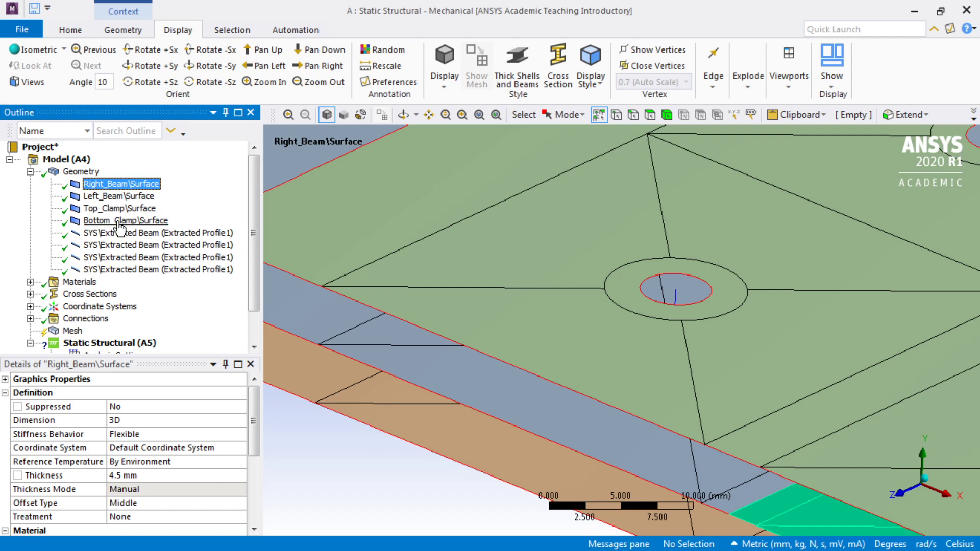
{"action": "left_click", "coordinate": [120, 221], "text": "shift"}
{"action": "right_click", "coordinate": [120, 228]}
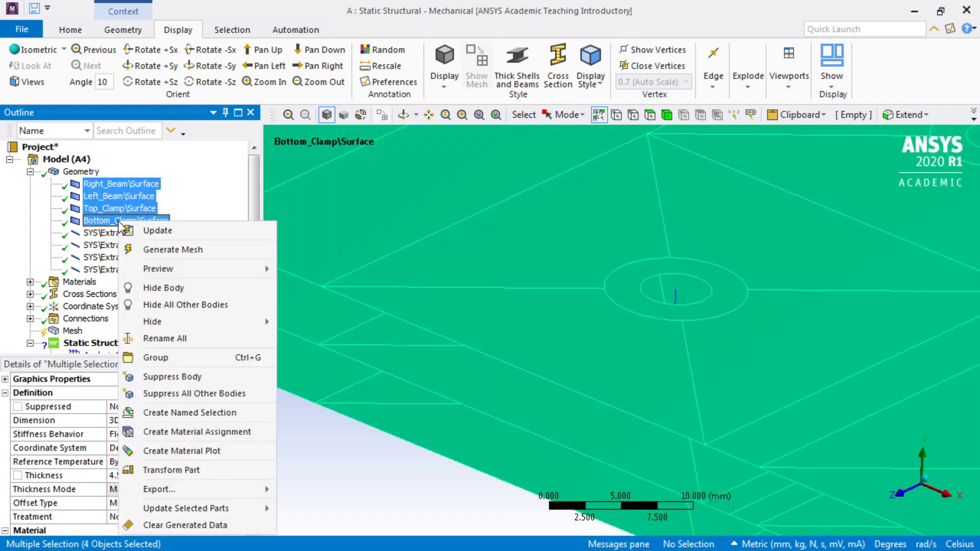
{"action": "left_click", "coordinate": [127, 285]}
{"action": "key", "text": "F7"}
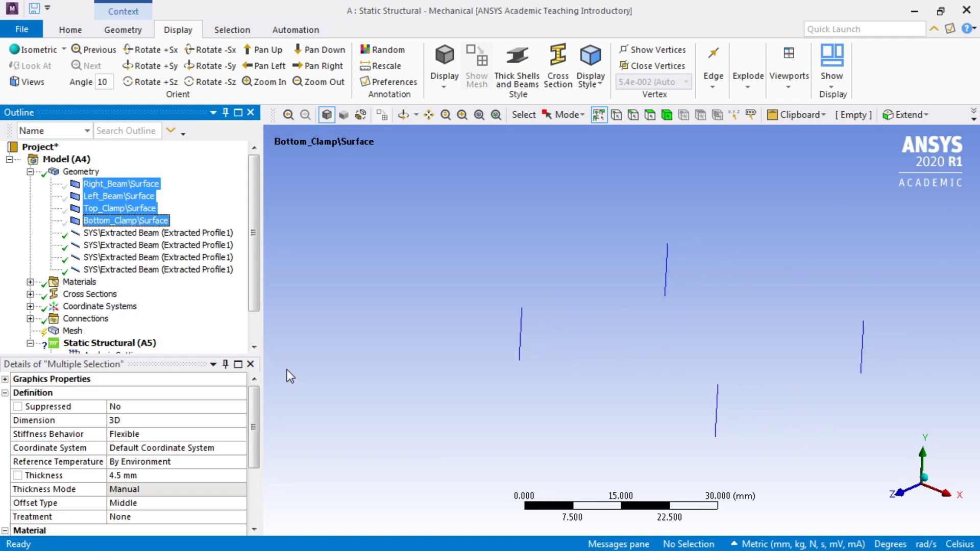
{"action": "left_click", "coordinate": [72, 160]}
{"action": "right_click", "coordinate": [73, 163]}
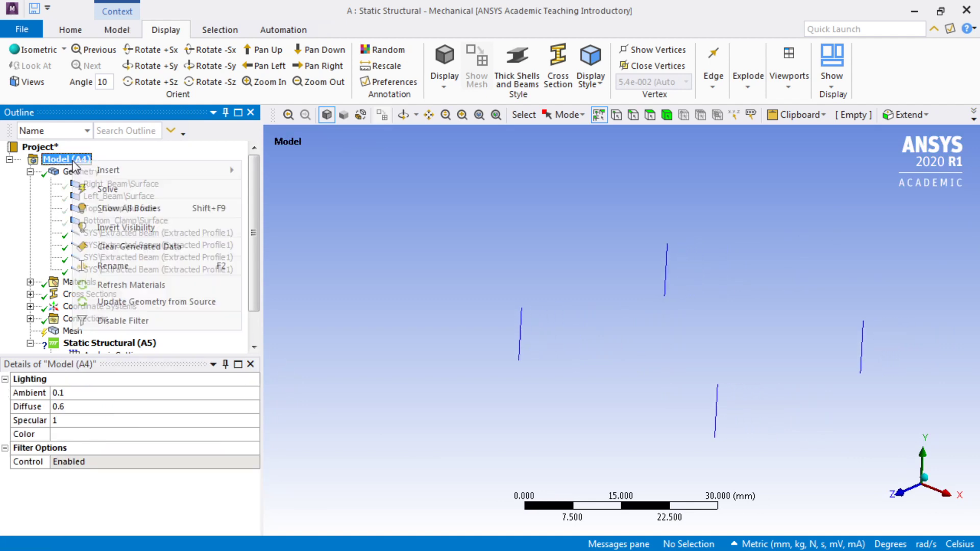
{"action": "mouse_move", "coordinate": [186, 174]}
{"action": "left_click", "coordinate": [276, 172]}
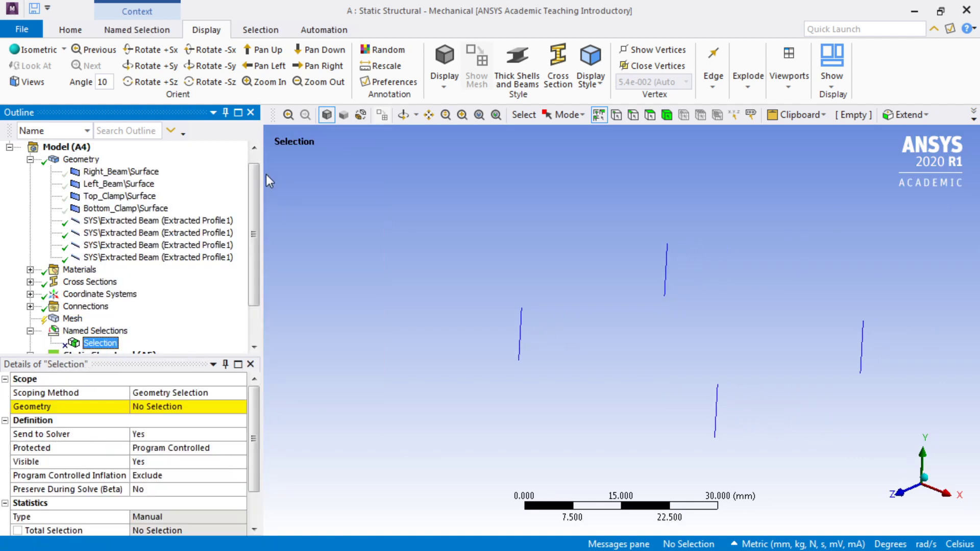
{"action": "left_click", "coordinate": [94, 332]}
{"action": "left_click", "coordinate": [92, 344]}
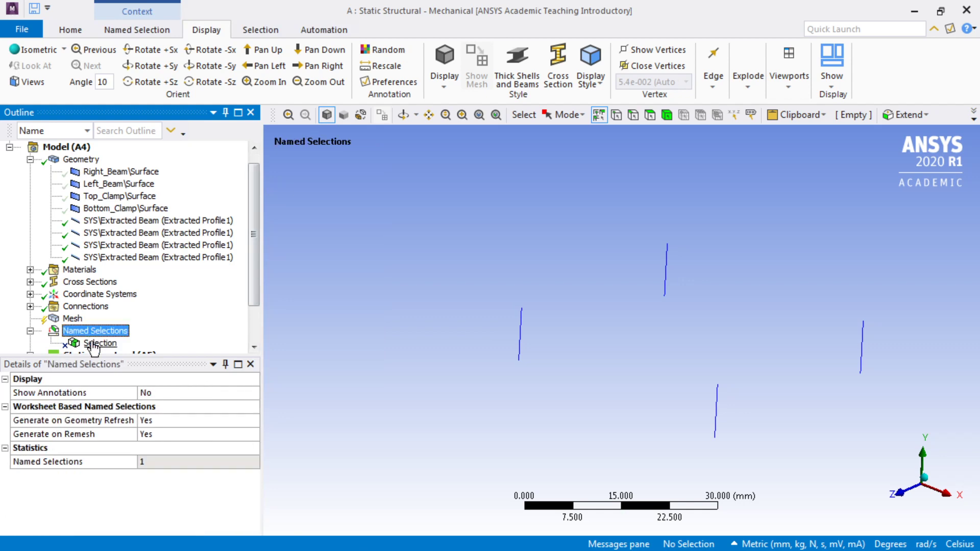
{"action": "key", "text": "Delete"}
{"action": "key", "text": "Return"}
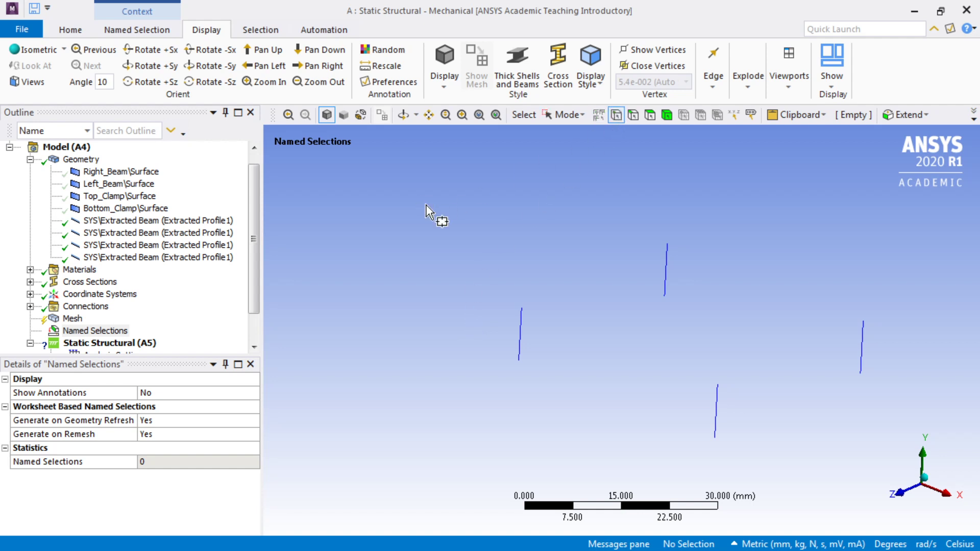
Create a named selection called "Beam ends" from the eight end vertices of the four bolt line bodies.
{"action": "left_click_drag", "start_coordinate": [416, 194], "coordinate": [894, 463]}
{"action": "key", "text": "n"}
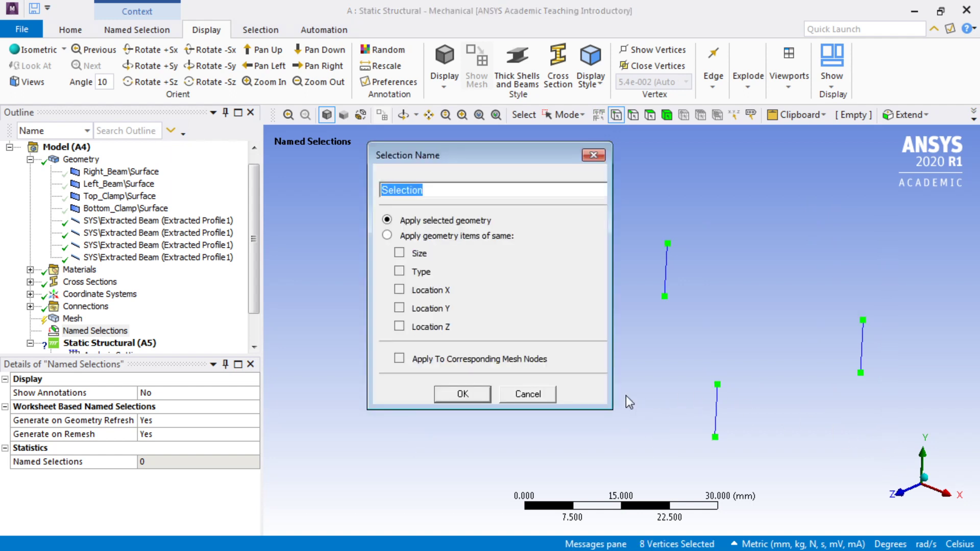
{"action": "type", "text": "Beam ends"}
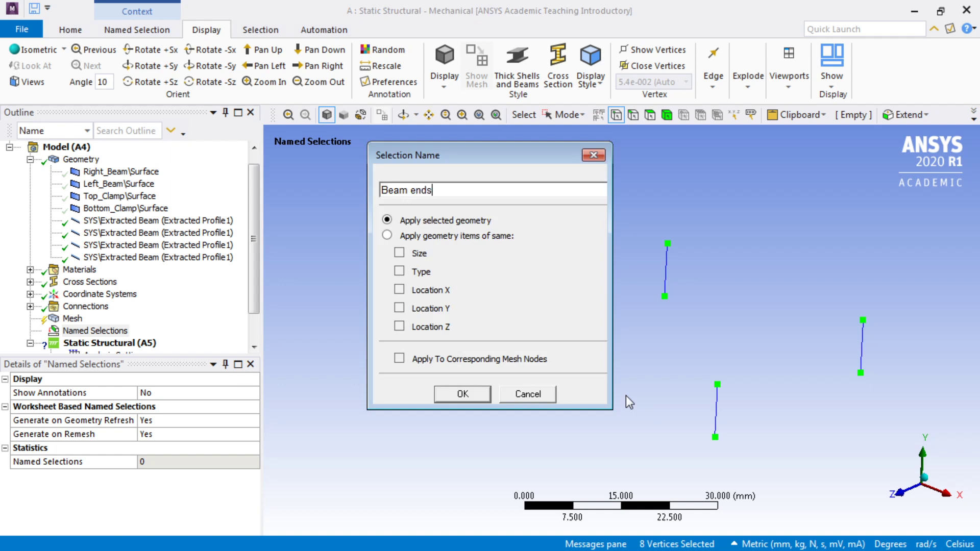
{"action": "key", "text": "Return"}
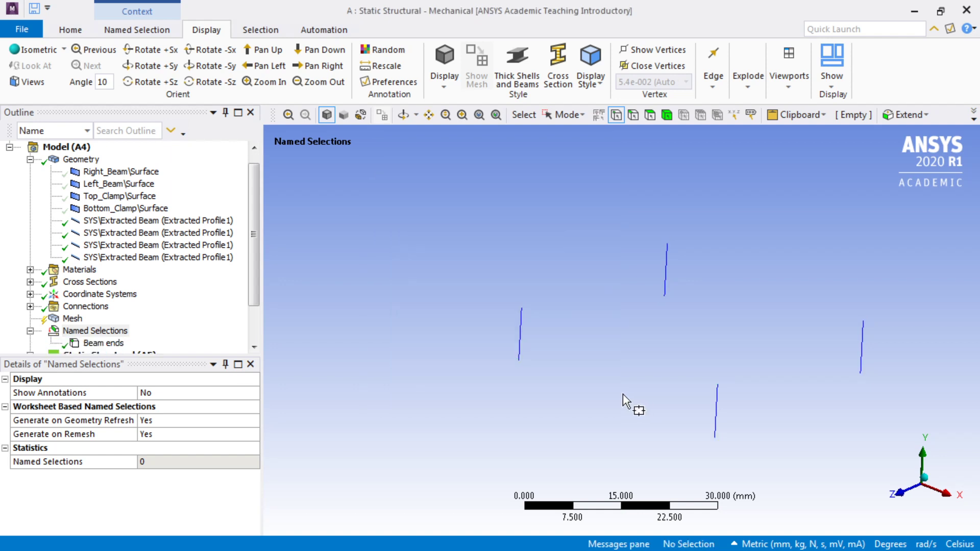
Invert the body visibility to show the beam and clamp surfaces instead of the bolt line bodies.
{"action": "right_click", "coordinate": [429, 354]}
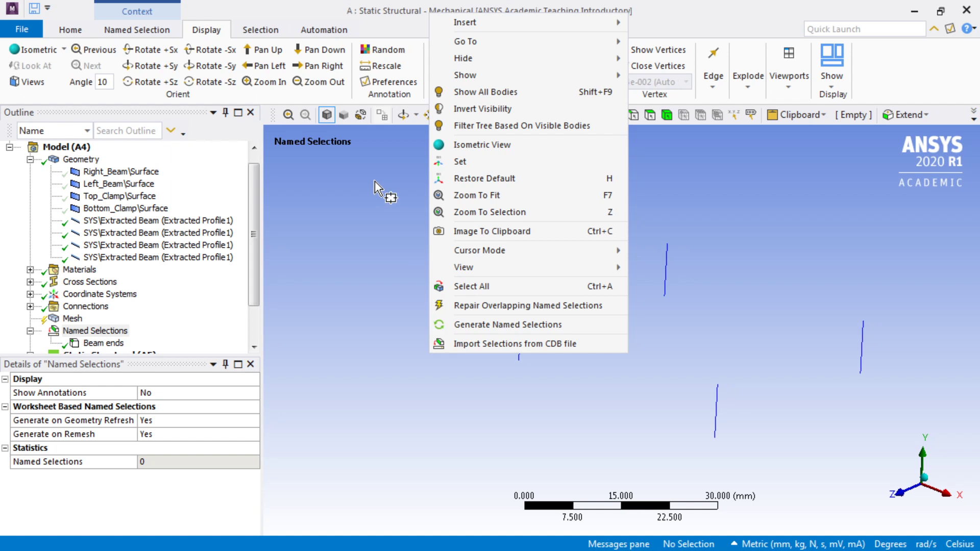
{"action": "left_click", "coordinate": [449, 109]}
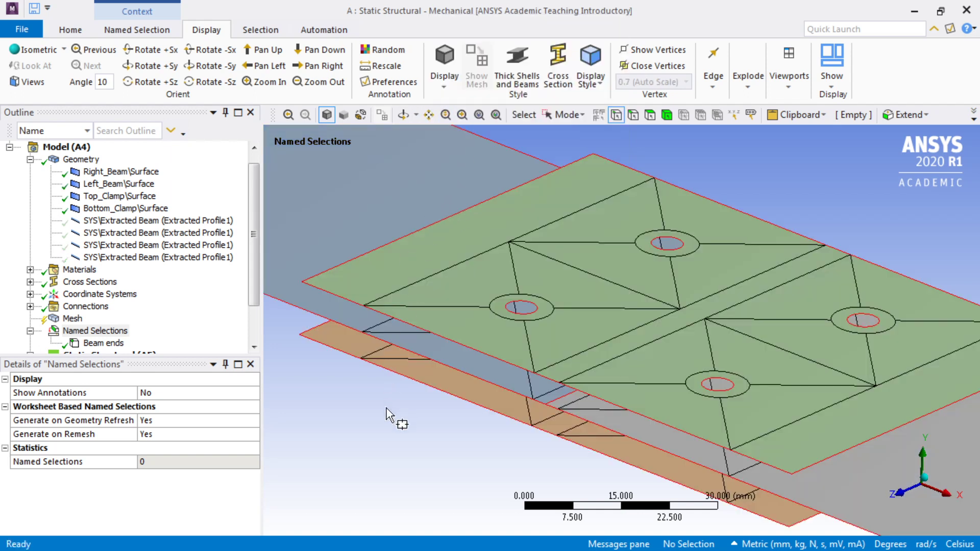
{"action": "key", "text": "ctrl+b"}
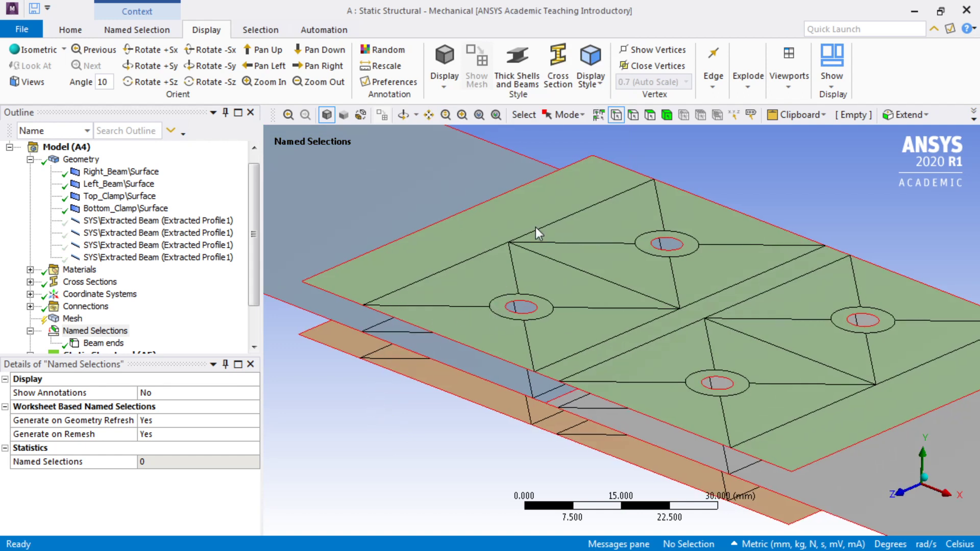
Create a named selection called "Clamp faces" from the eight ring faces around the bolt holes on the top and bottom clamp surfaces.
{"action": "left_click", "coordinate": [649, 115]}
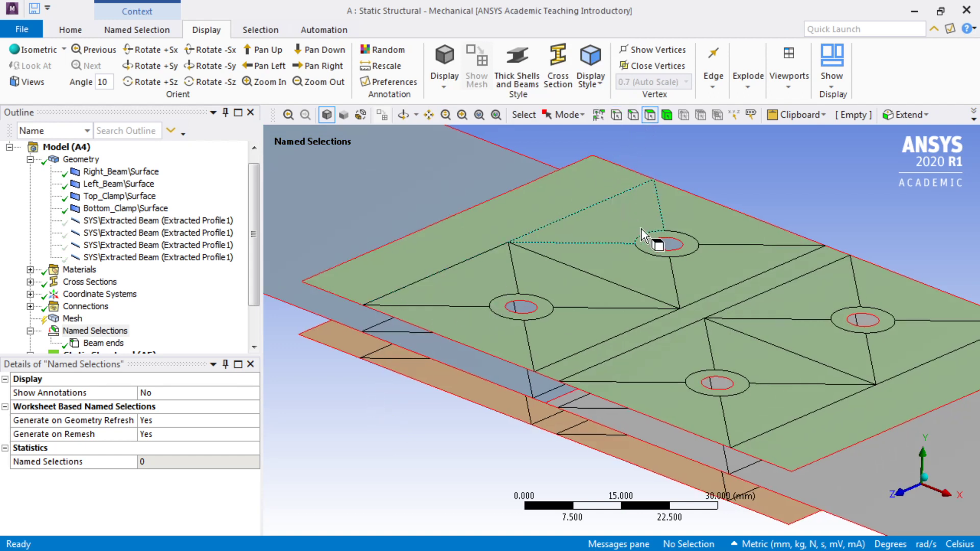
{"action": "left_click", "coordinate": [647, 246]}
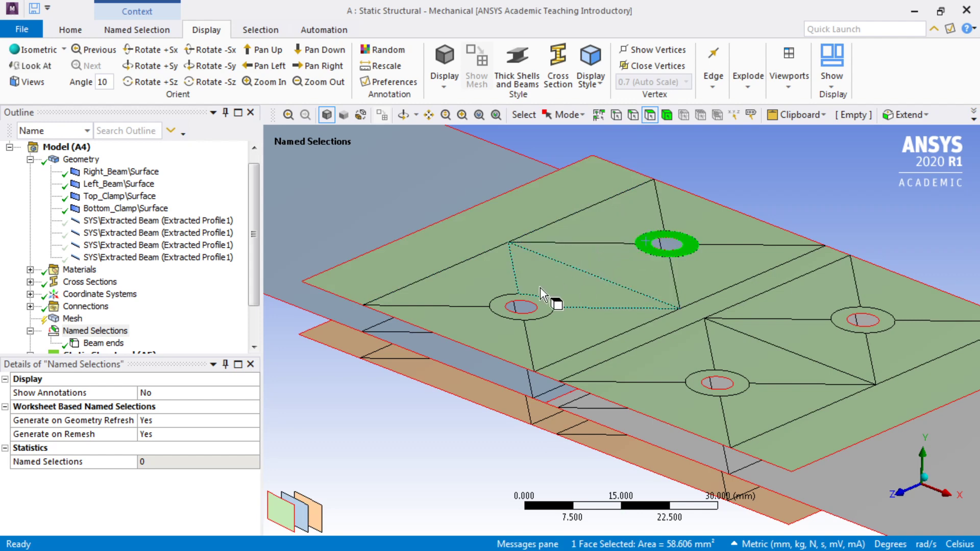
{"action": "left_click", "coordinate": [503, 310], "text": "ctrl"}
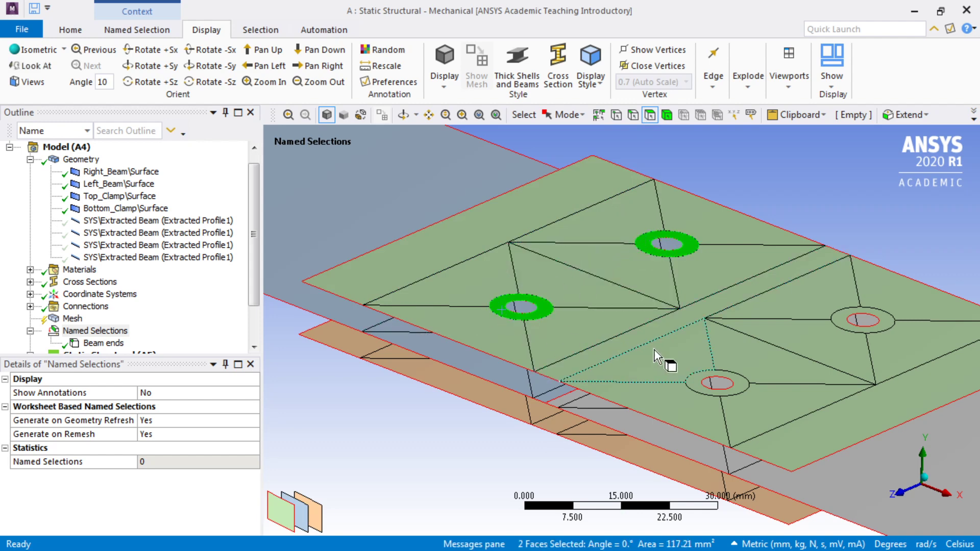
{"action": "left_click", "coordinate": [698, 386], "text": "ctrl"}
{"action": "left_click", "coordinate": [849, 327], "text": "ctrl"}
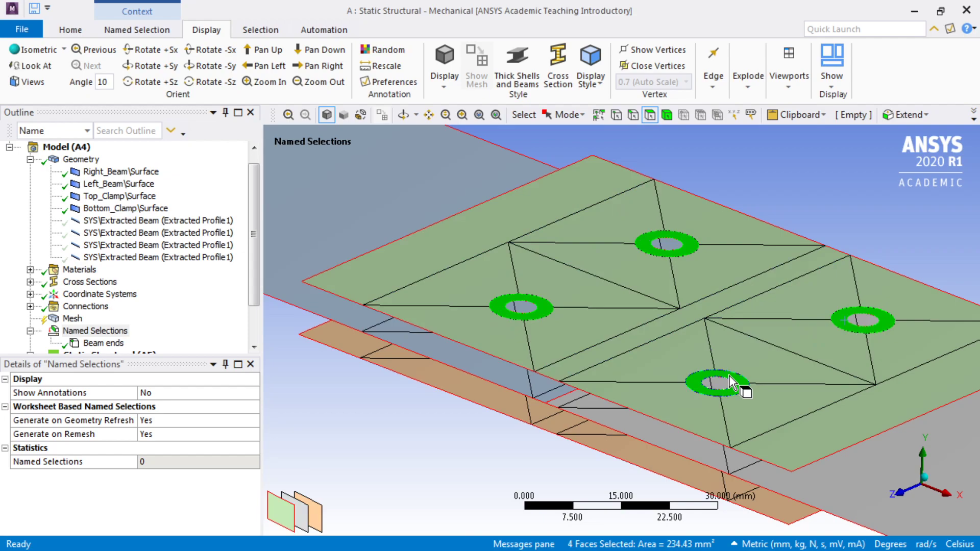
{"action": "middle_click_drag", "start_coordinate": [559, 378], "coordinate": [560, 371]}
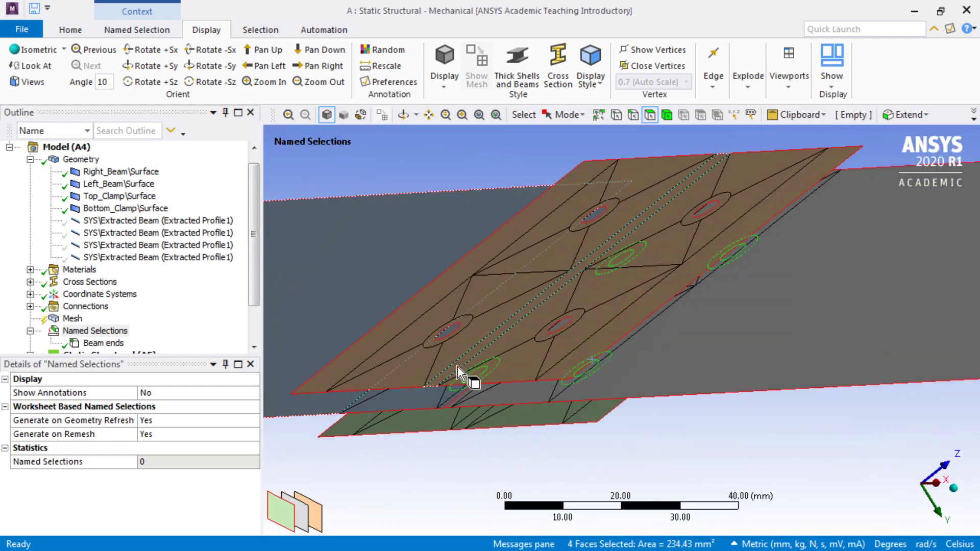
{"action": "middle_click_drag", "start_coordinate": [458, 366], "coordinate": [456, 353]}
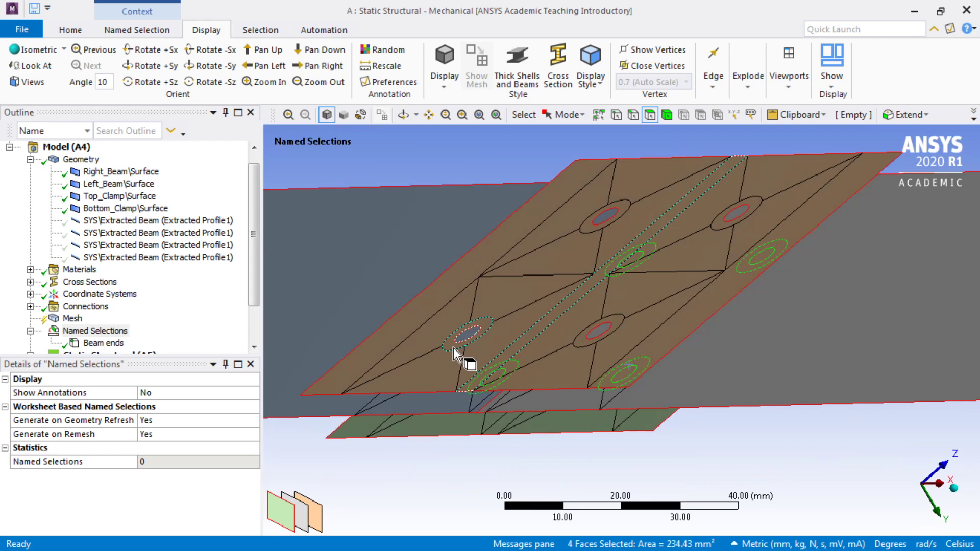
{"action": "left_click", "coordinate": [456, 354], "text": "ctrl"}
{"action": "left_click", "coordinate": [599, 336], "text": "ctrl"}
{"action": "left_click", "coordinate": [587, 227], "text": "ctrl"}
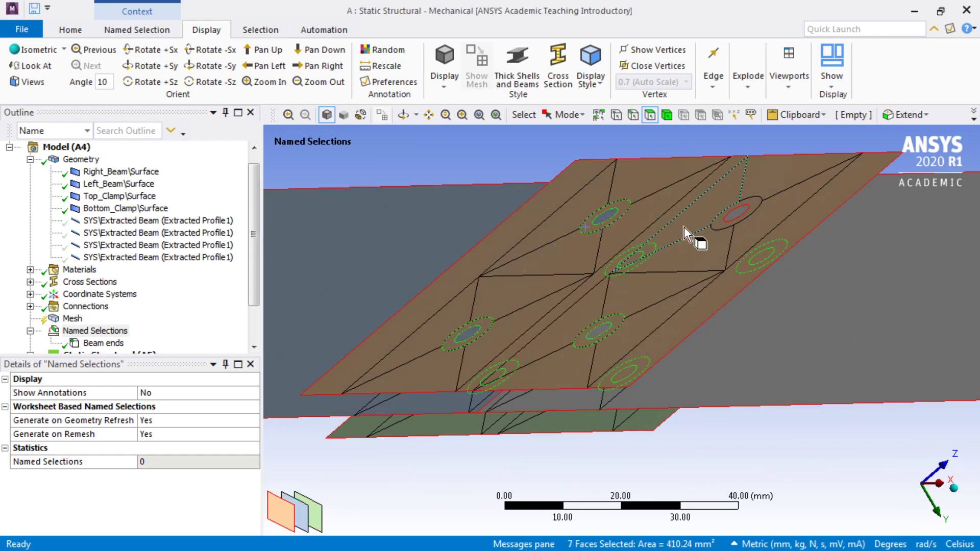
{"action": "left_click", "coordinate": [718, 225], "text": "ctrl"}
{"action": "key", "text": "n"}
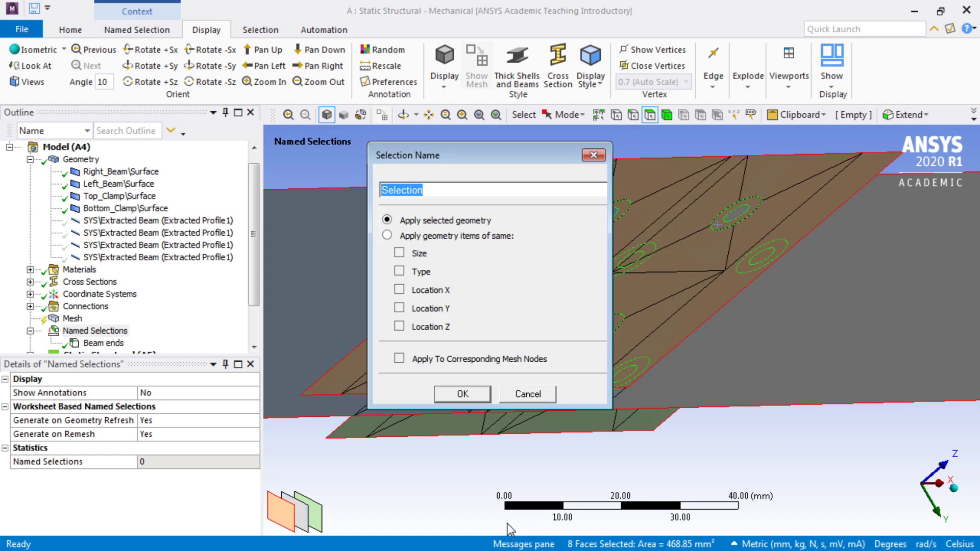
{"action": "type", "text": "Clamp faces"}
{"action": "key", "text": "Return"}
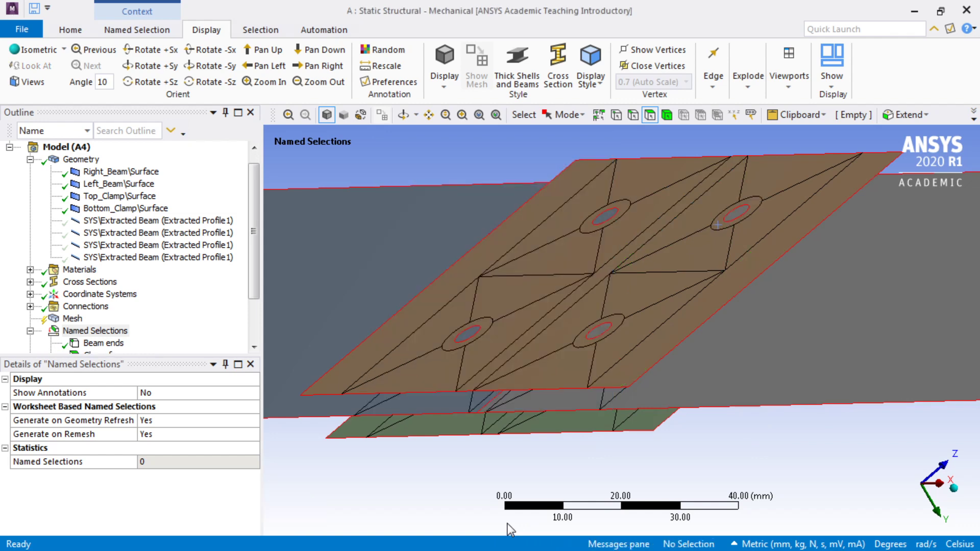
Show all bodies of the geometry together, including the extracted bolt beams.
{"action": "key", "text": "0"}
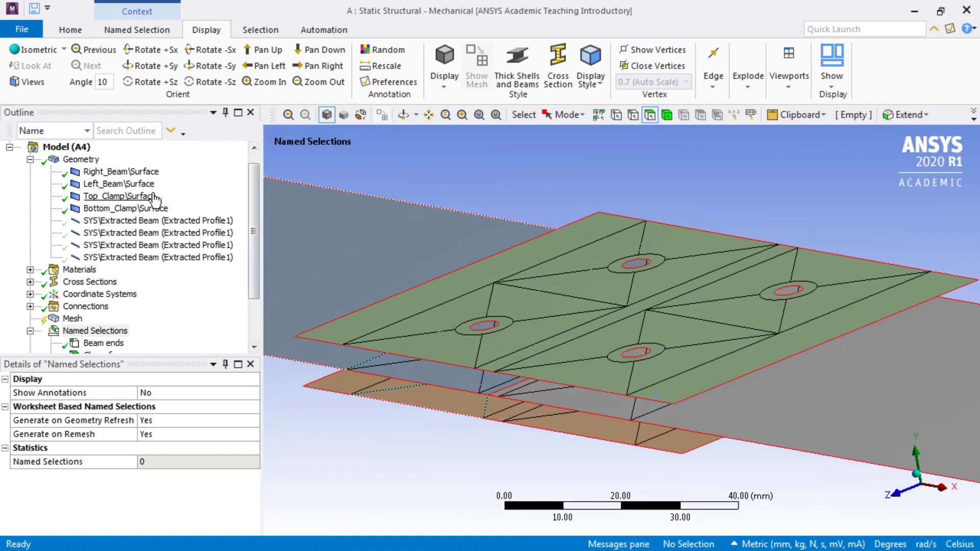
{"action": "right_click", "coordinate": [93, 164]}
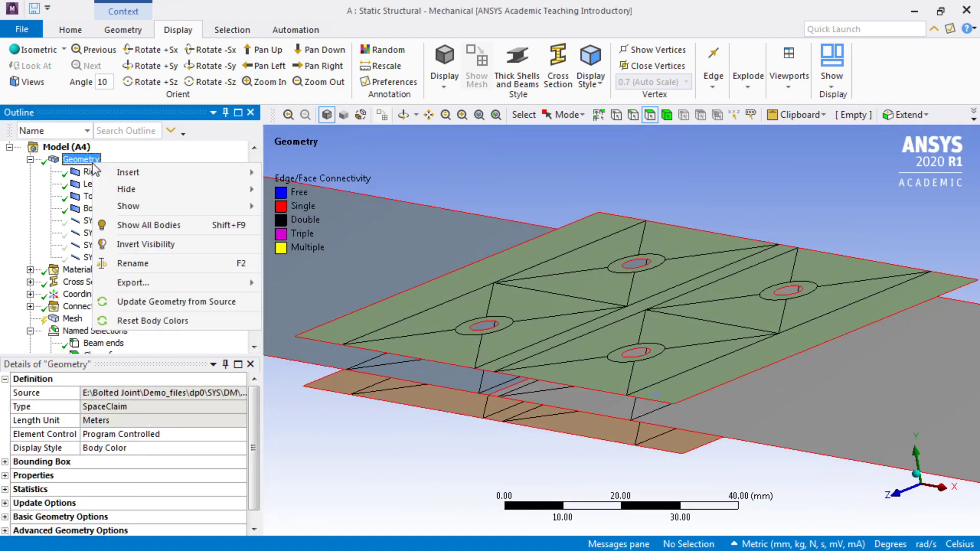
{"action": "left_click", "coordinate": [123, 225]}
{"action": "scroll", "coordinate": [360, 436], "scroll_direction": "up", "scroll_amount": 3}
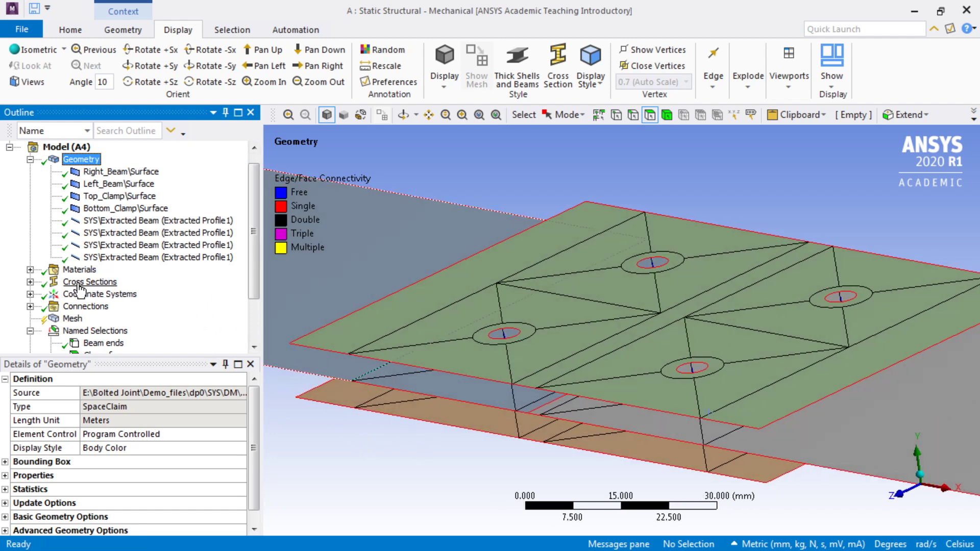
Insert a fixed body-body joint under Connections and scope its reference side to the ring face around one top clamp bolt hole.
{"action": "right_click", "coordinate": [87, 307]}
{"action": "mouse_move", "coordinate": [123, 316]}
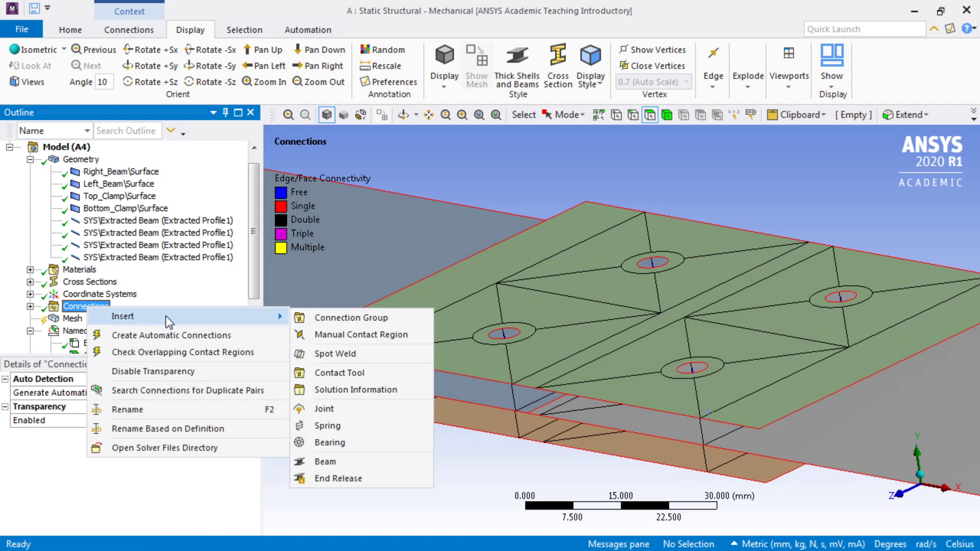
{"action": "left_click", "coordinate": [327, 409]}
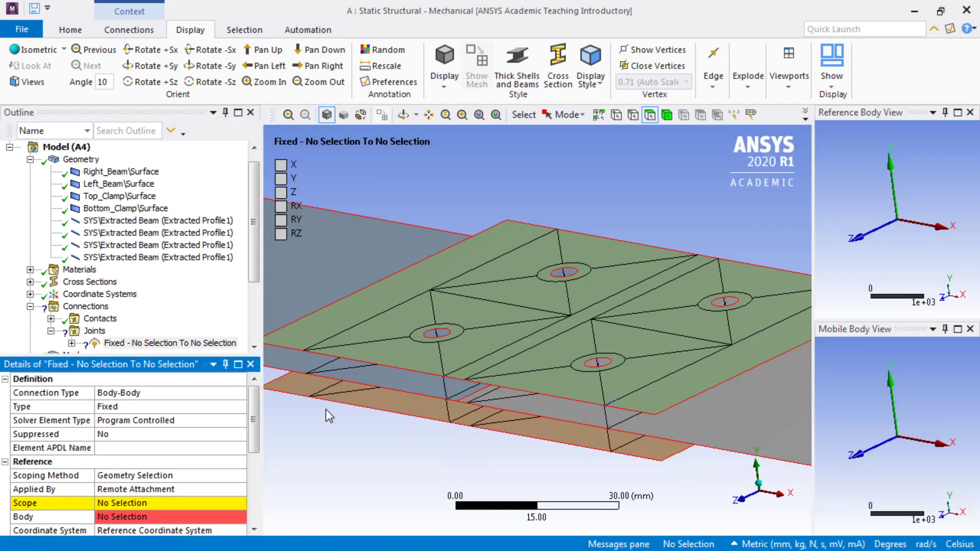
{"action": "scroll", "coordinate": [325, 409], "scroll_direction": "up", "scroll_amount": 5}
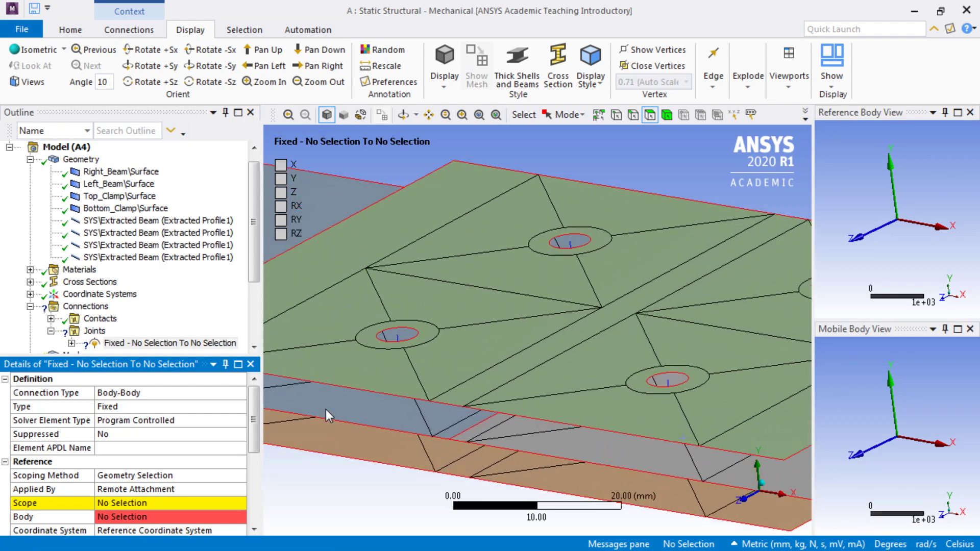
{"action": "scroll", "coordinate": [323, 382], "scroll_direction": "up", "scroll_amount": 2}
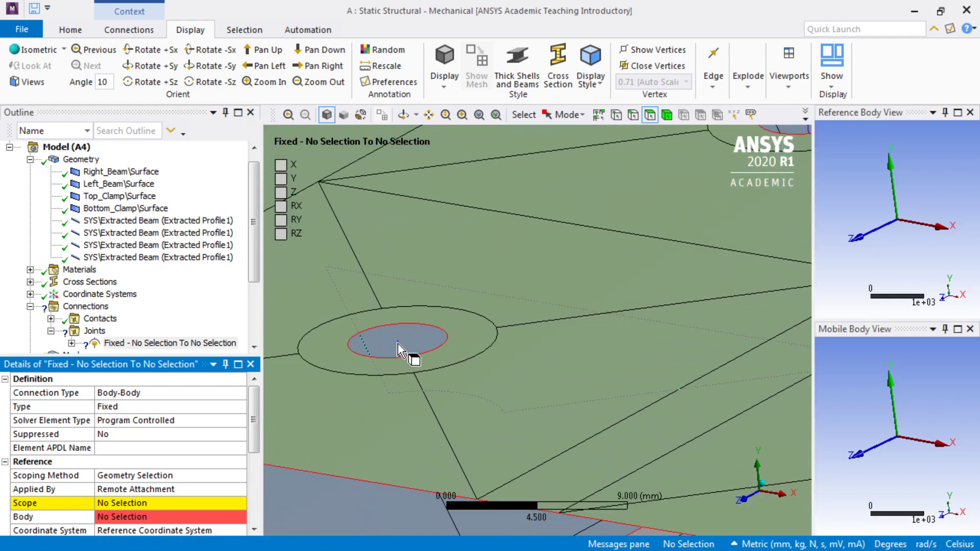
{"action": "left_click", "coordinate": [337, 363]}
{"action": "right_click", "coordinate": [343, 341]}
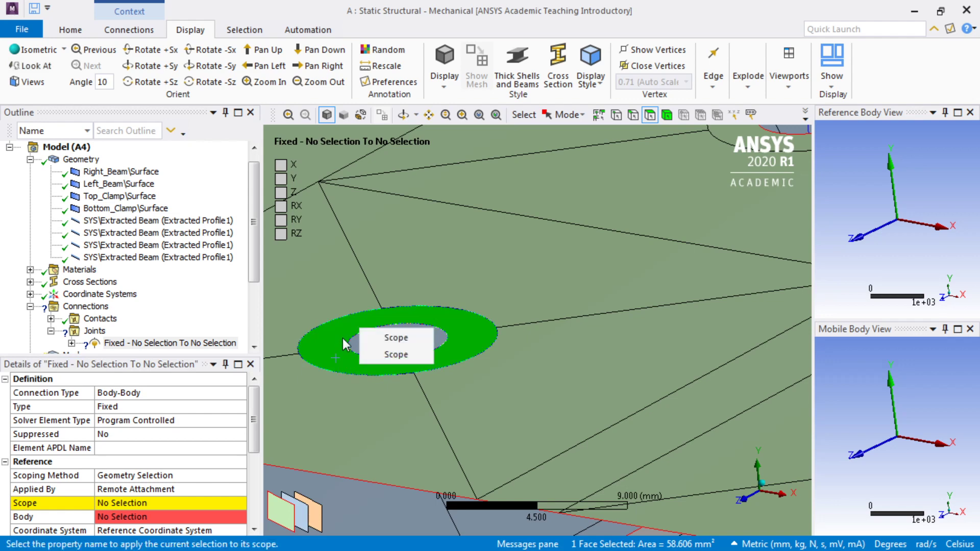
{"action": "left_click", "coordinate": [390, 339]}
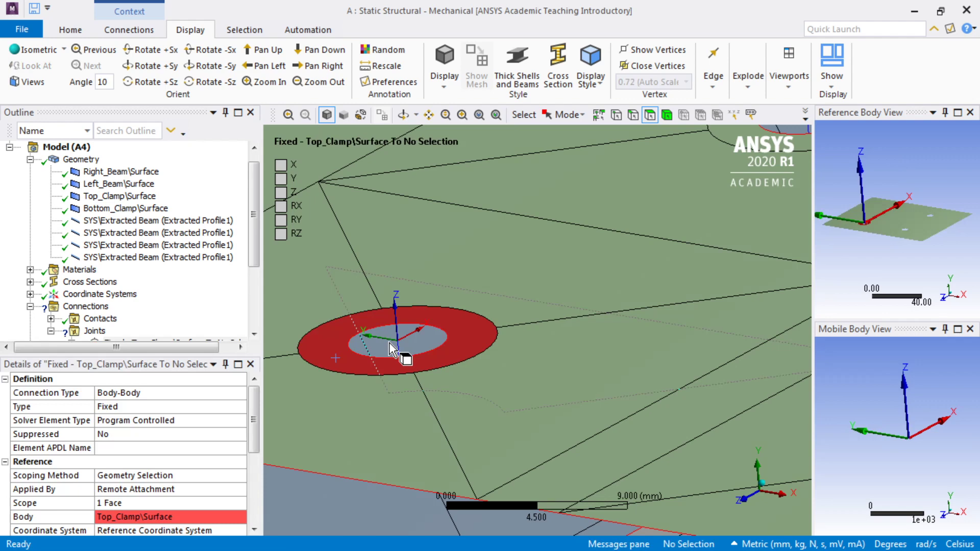
Scope the fixed joint's mobile side to the upper end vertex of the bolt beam in that hole.
{"action": "left_click", "coordinate": [616, 116]}
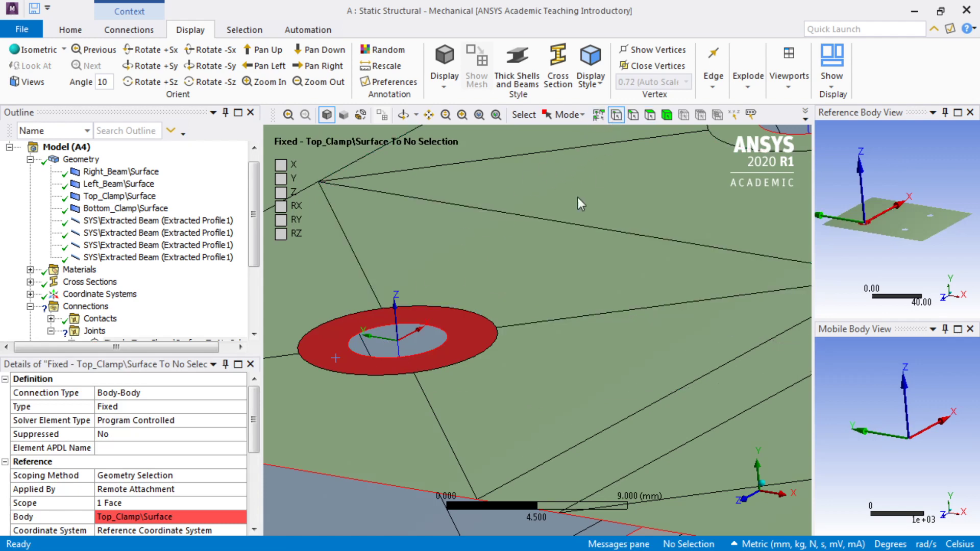
{"action": "left_click", "coordinate": [398, 340]}
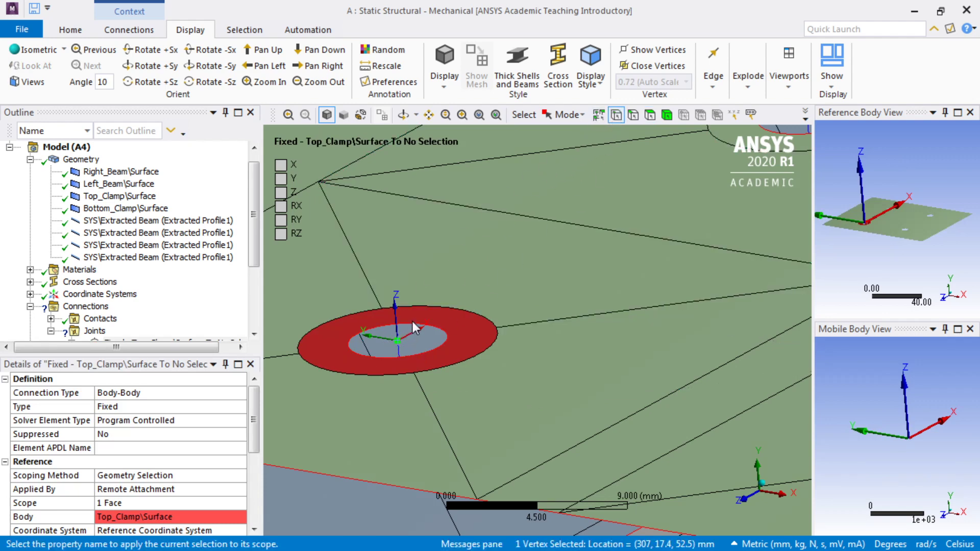
{"action": "left_click", "coordinate": [456, 335]}
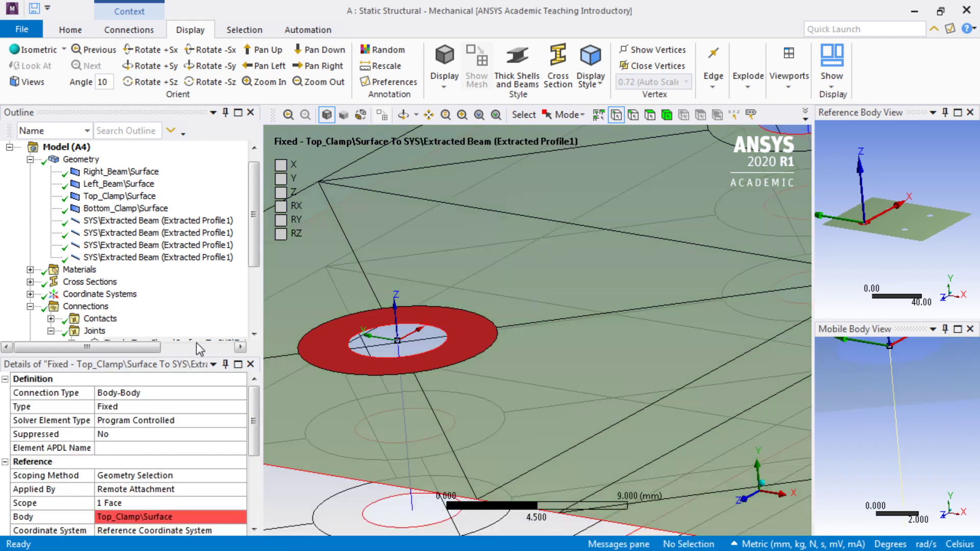
{"action": "left_click_drag", "start_coordinate": [193, 258], "coordinate": [193, 218]}
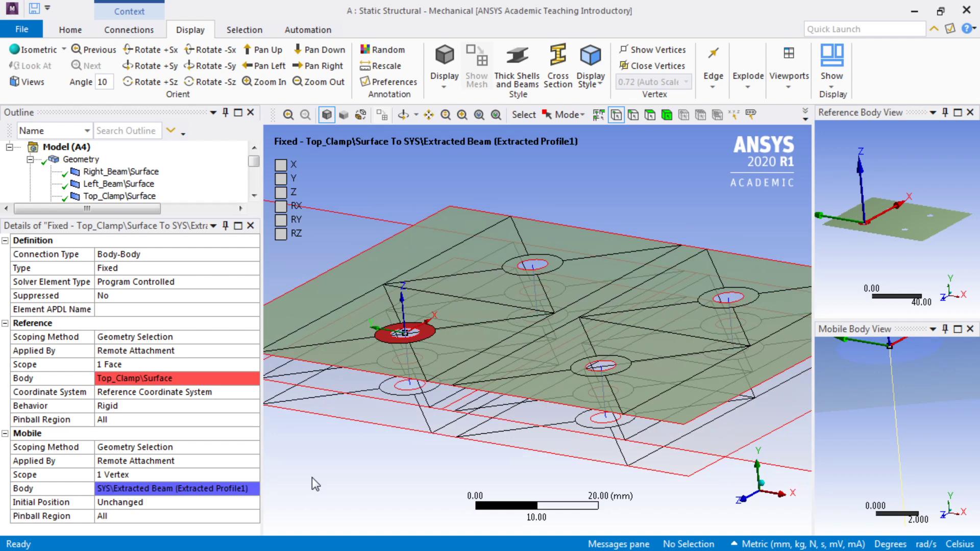
Open the Object Generator for the fixed joint, using "Clamp faces" as the reference side and "Beam ends" as the mobile side.
{"action": "left_click", "coordinate": [299, 32]}
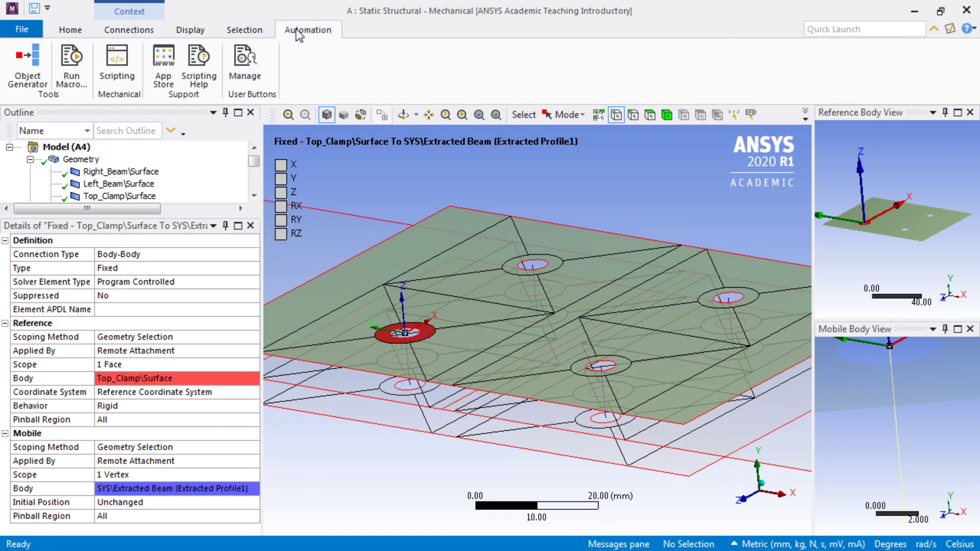
{"action": "left_click", "coordinate": [43, 72]}
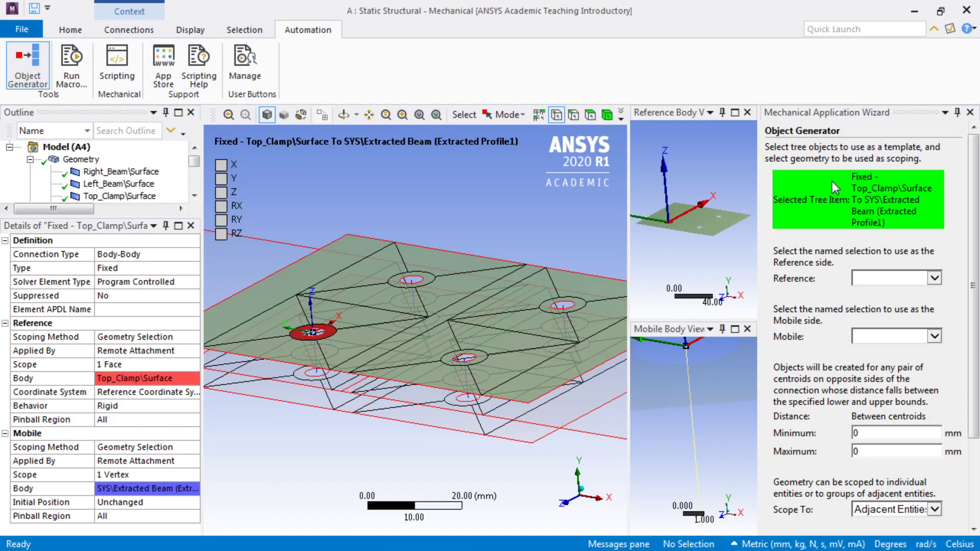
{"action": "left_click", "coordinate": [935, 279]}
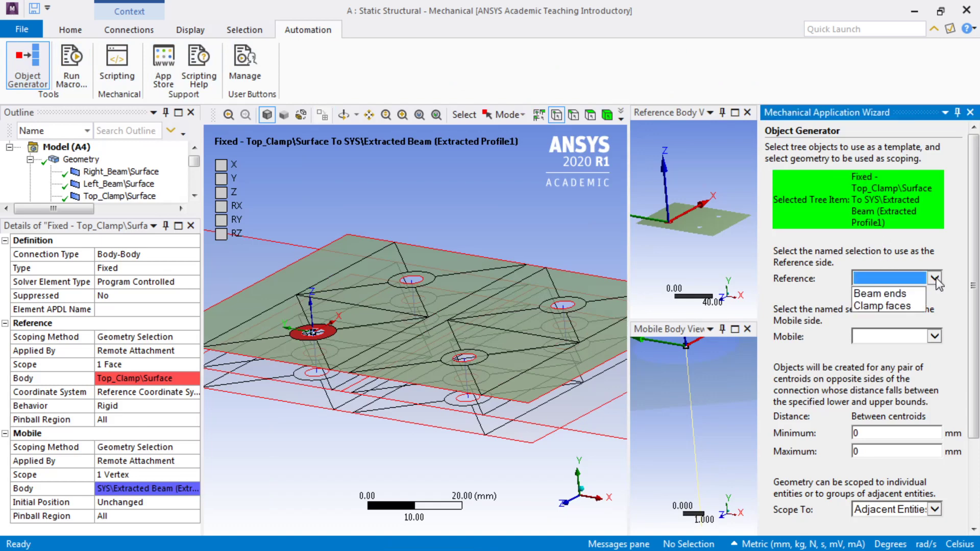
{"action": "left_click", "coordinate": [891, 306]}
{"action": "left_click", "coordinate": [935, 336]}
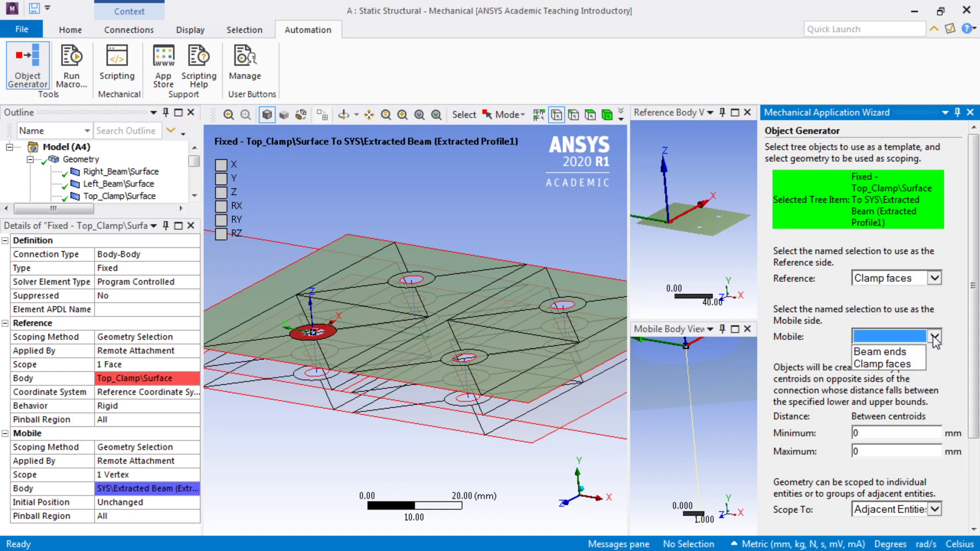
{"action": "left_click", "coordinate": [904, 353]}
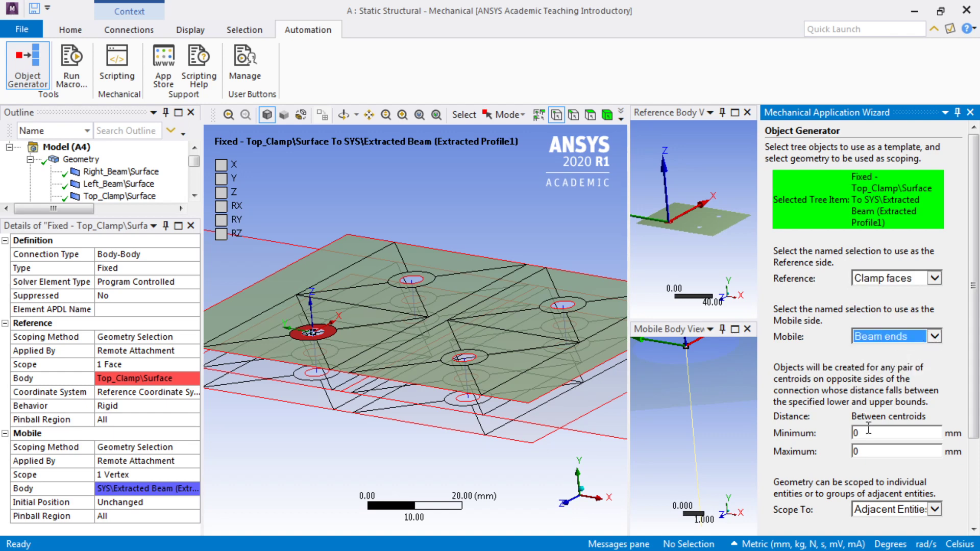
Set the maximum centroid distance to 6 mm and generate the remaining fixed joints.
{"action": "double_click", "coordinate": [866, 452]}
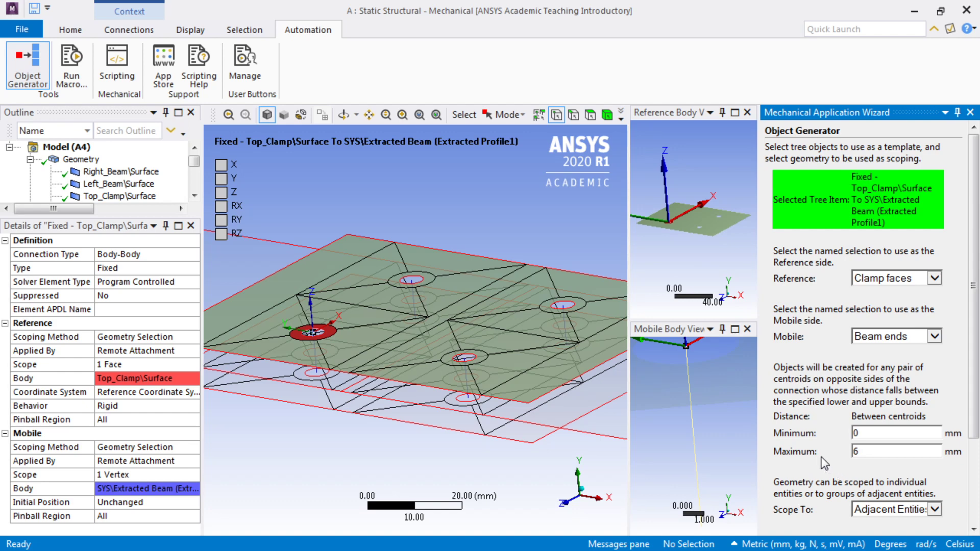
{"action": "scroll", "coordinate": [973, 464], "scroll_direction": "down", "scroll_amount": 3}
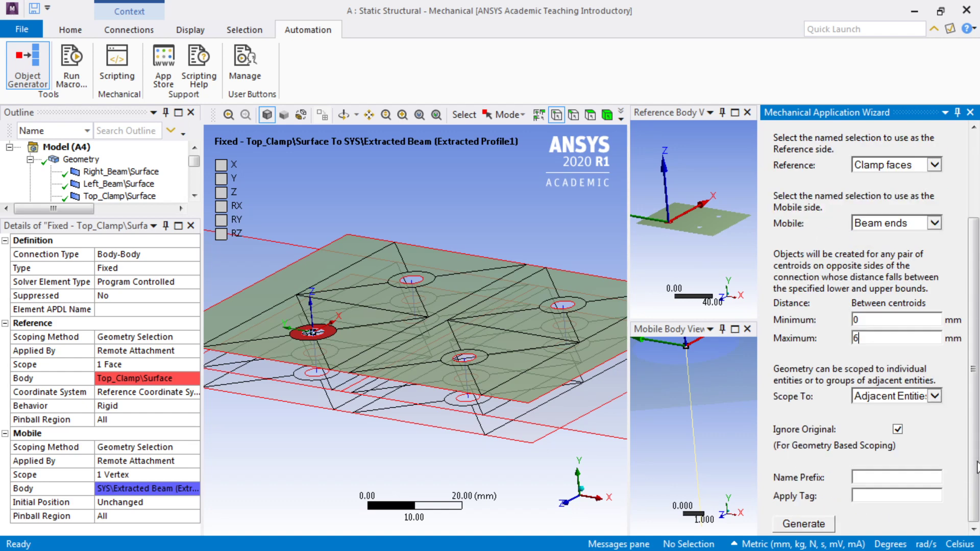
{"action": "left_click", "coordinate": [815, 527]}
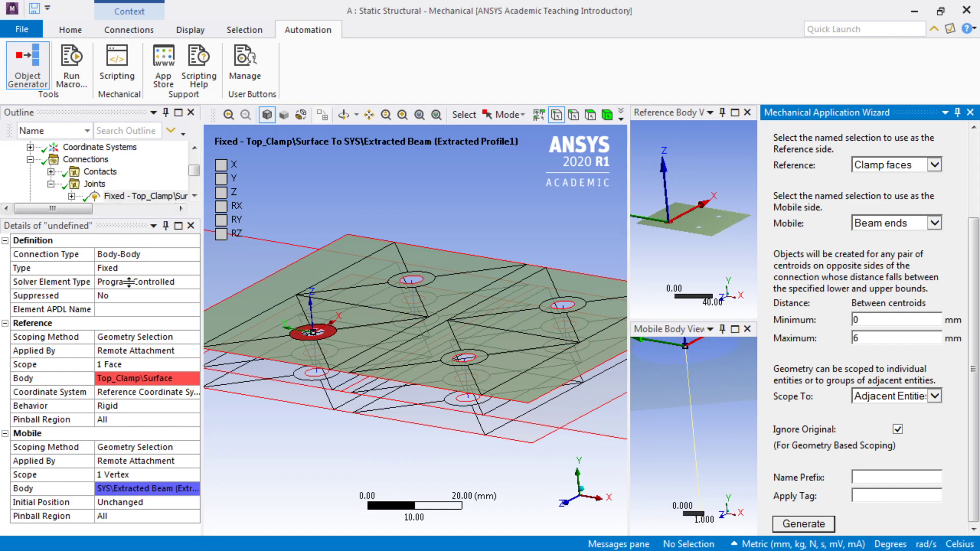
Select all fixed joints in the Joints group to inspect their placement at the bolt holes.
{"action": "left_click_drag", "start_coordinate": [129, 282], "coordinate": [129, 353]}
{"action": "left_click", "coordinate": [135, 197]}
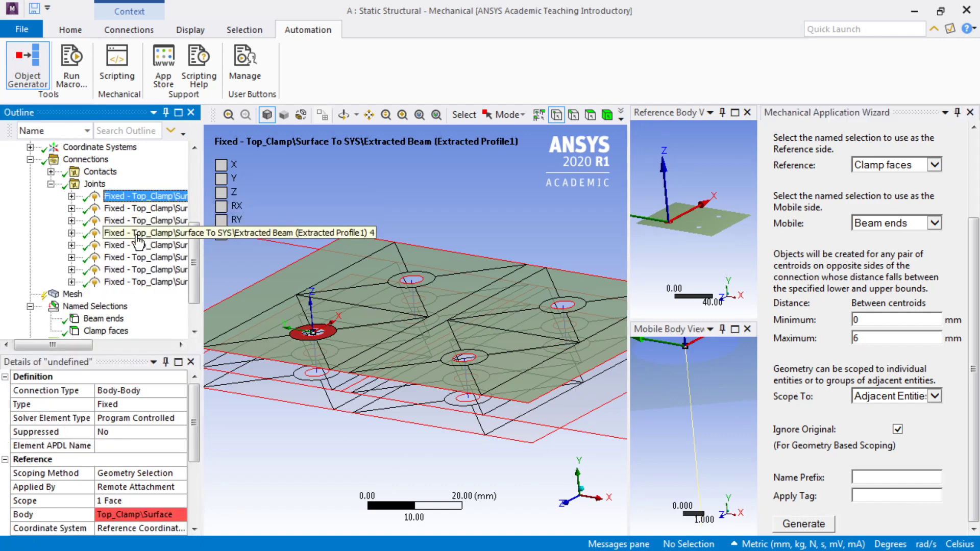
{"action": "left_click", "coordinate": [135, 282], "text": "shift"}
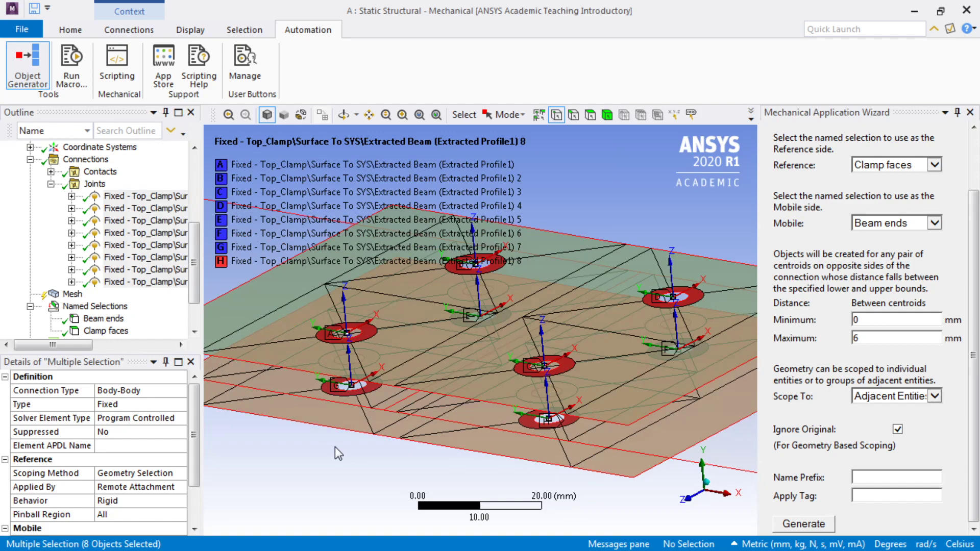
{"action": "key", "text": "F7"}
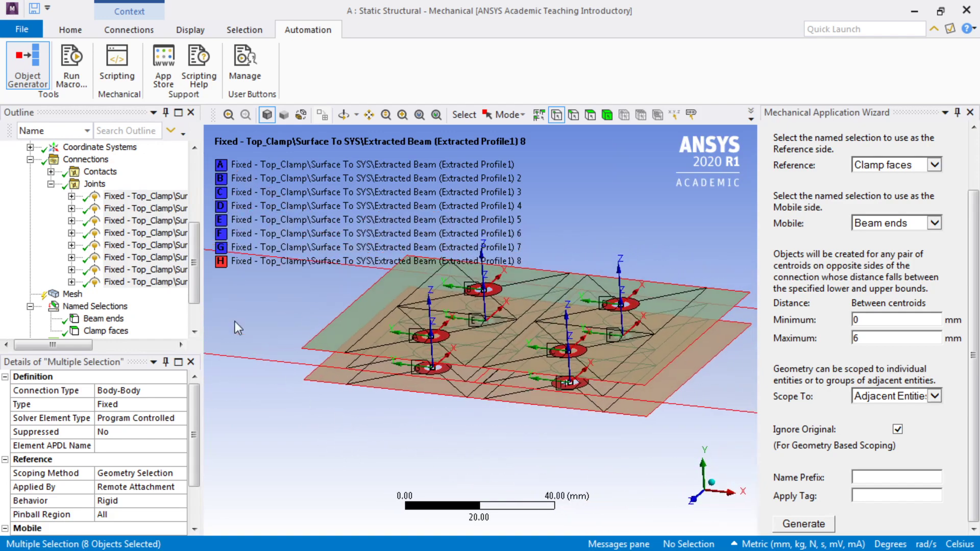
Collapse the Joints group and delete the existing contact region between the right and left beams.
{"action": "left_click", "coordinate": [50, 184]}
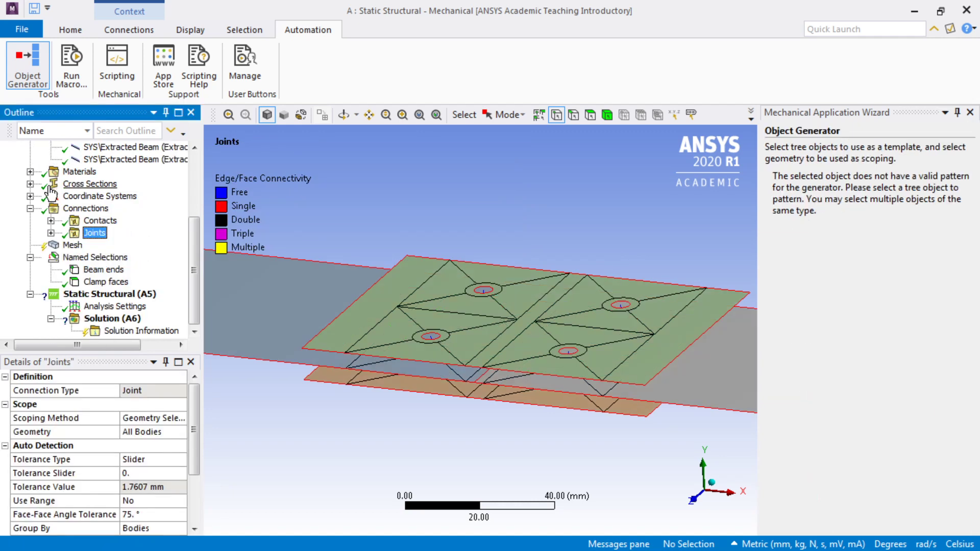
{"action": "left_click", "coordinate": [51, 221]}
{"action": "left_click", "coordinate": [115, 234]}
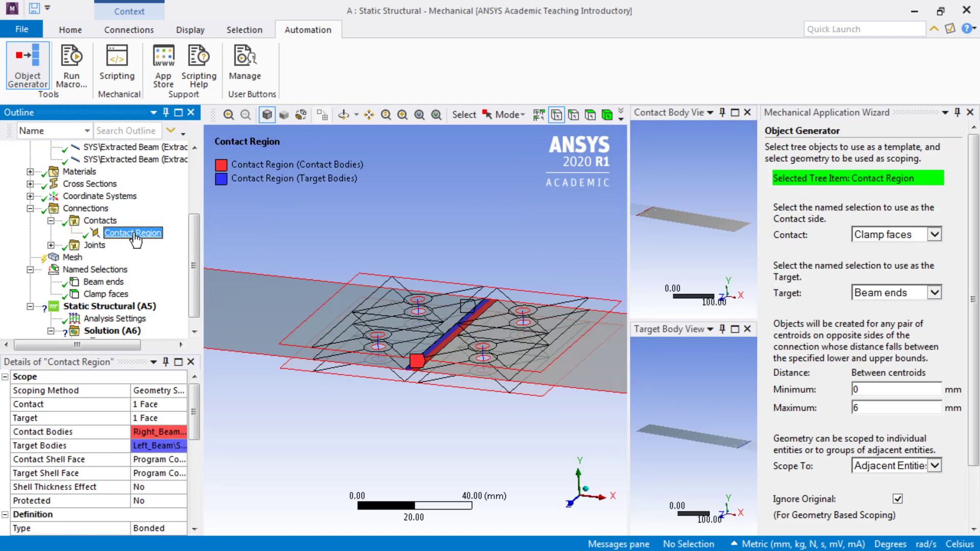
{"action": "key", "text": "Delete"}
{"action": "key", "text": "Return"}
Insert a manual contact region under Contacts and close the Object Generator.
{"action": "right_click", "coordinate": [103, 221]}
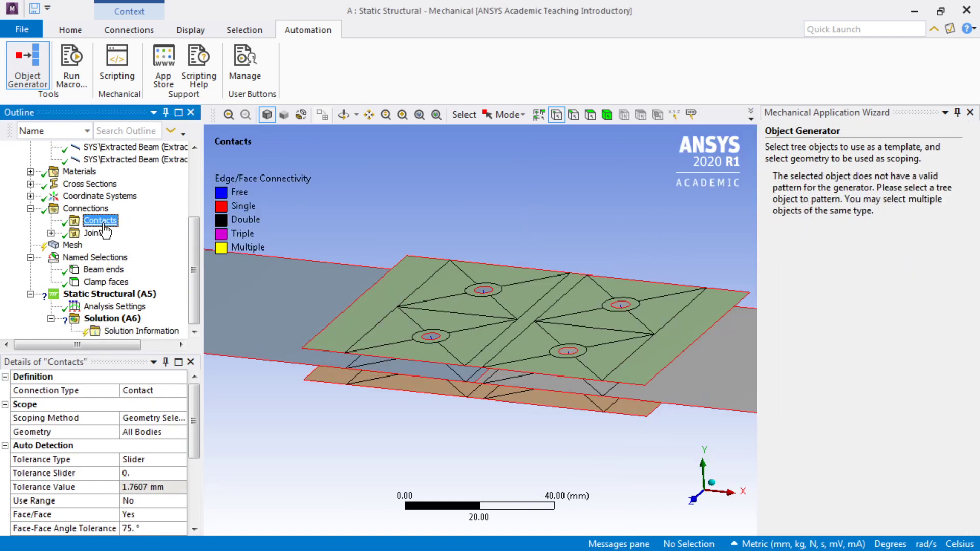
{"action": "mouse_move", "coordinate": [162, 253]}
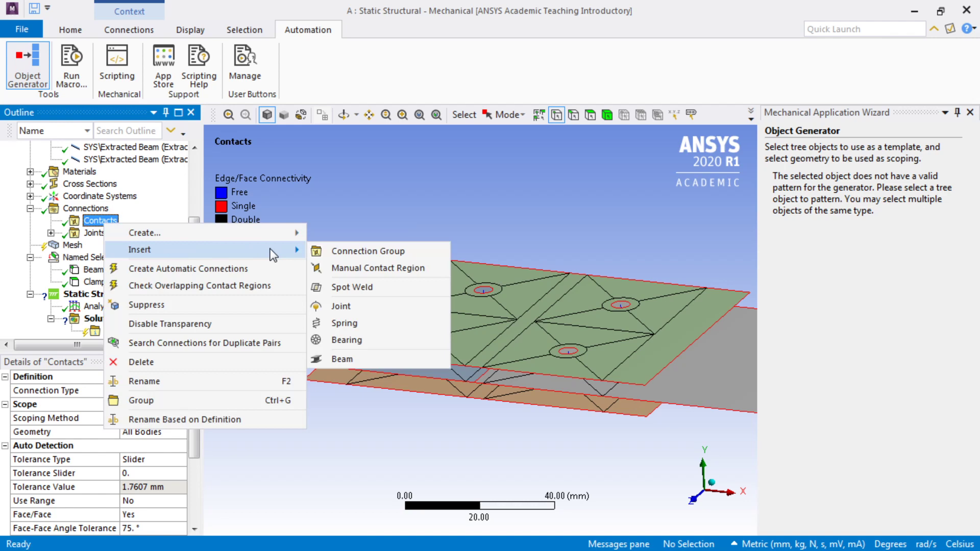
{"action": "left_click", "coordinate": [327, 266]}
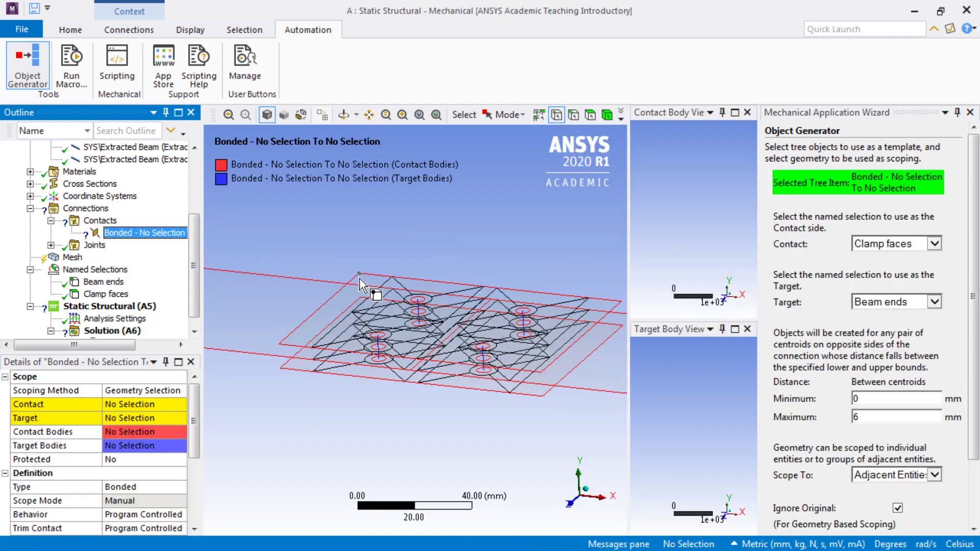
{"action": "left_click", "coordinate": [591, 117]}
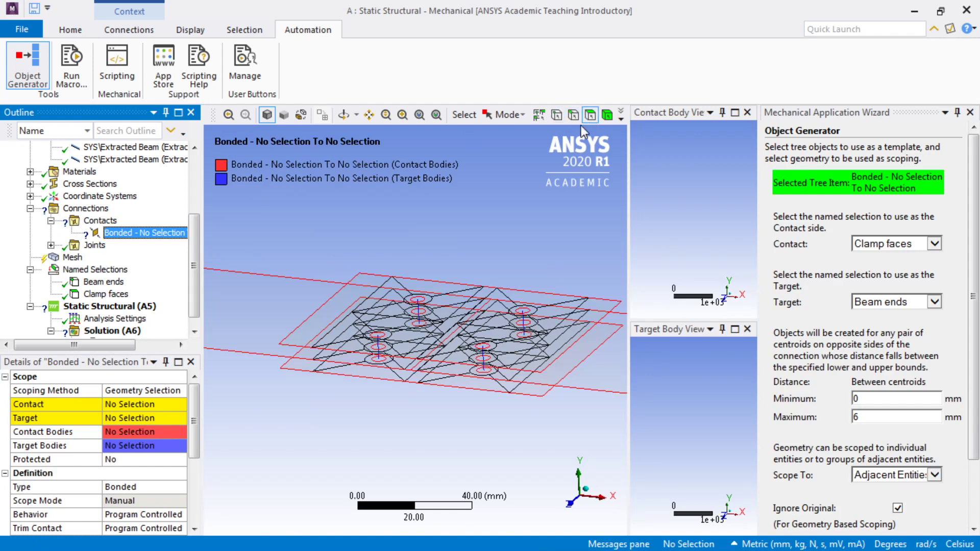
{"action": "left_click", "coordinate": [28, 66]}
Scope the new contact's target side to all faces of the top clamp surface, extending the selection from one face to its limits.
{"action": "left_click", "coordinate": [134, 31]}
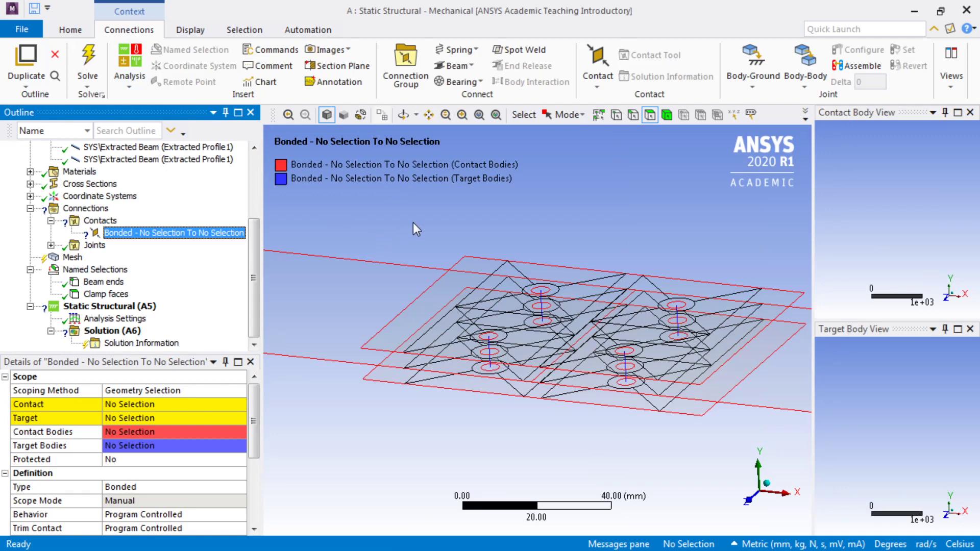
{"action": "left_click", "coordinate": [244, 31]}
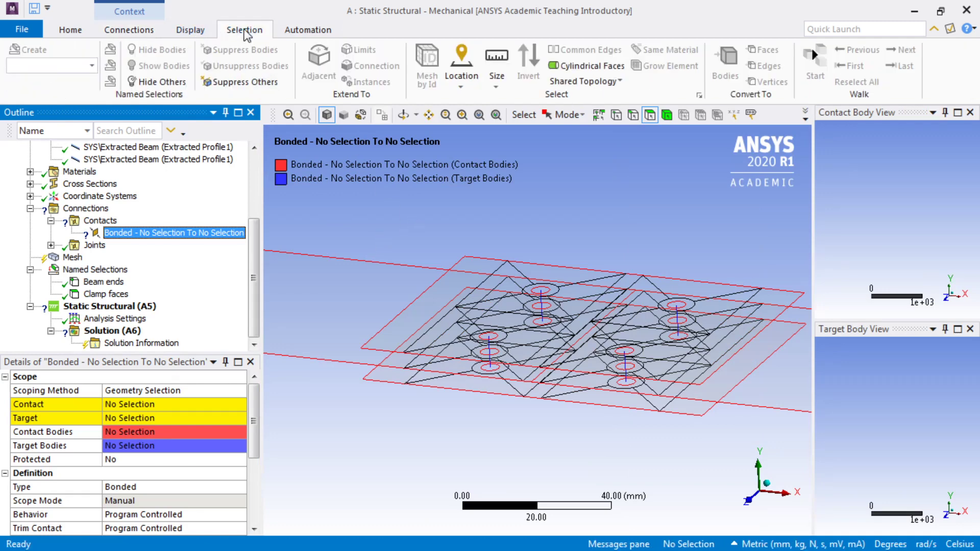
{"action": "left_click", "coordinate": [470, 266]}
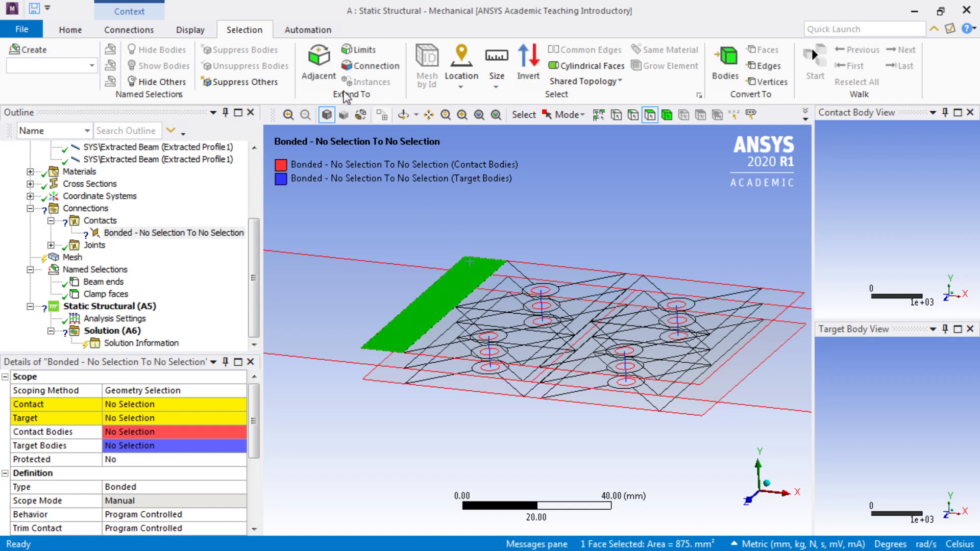
{"action": "left_click", "coordinate": [360, 50]}
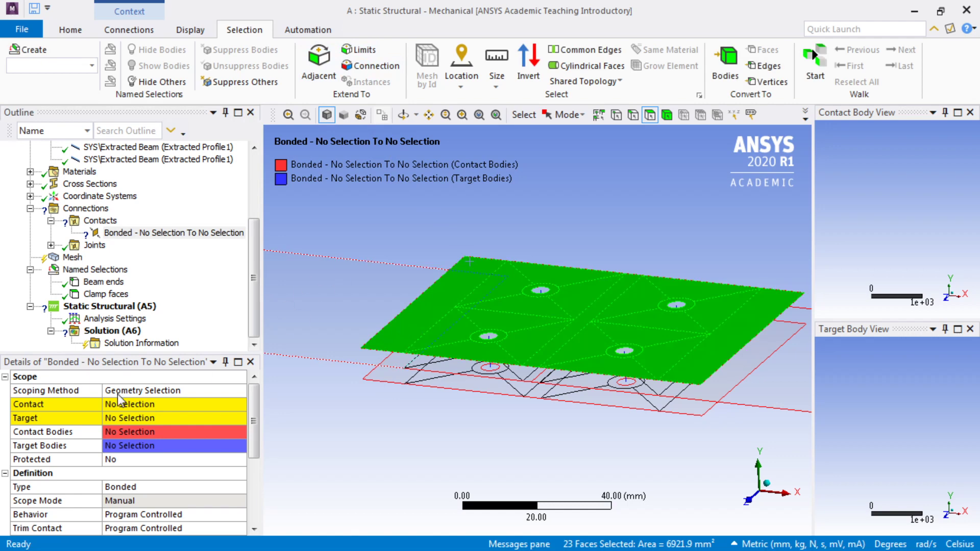
{"action": "left_click", "coordinate": [121, 423]}
{"action": "left_click", "coordinate": [169, 418]}
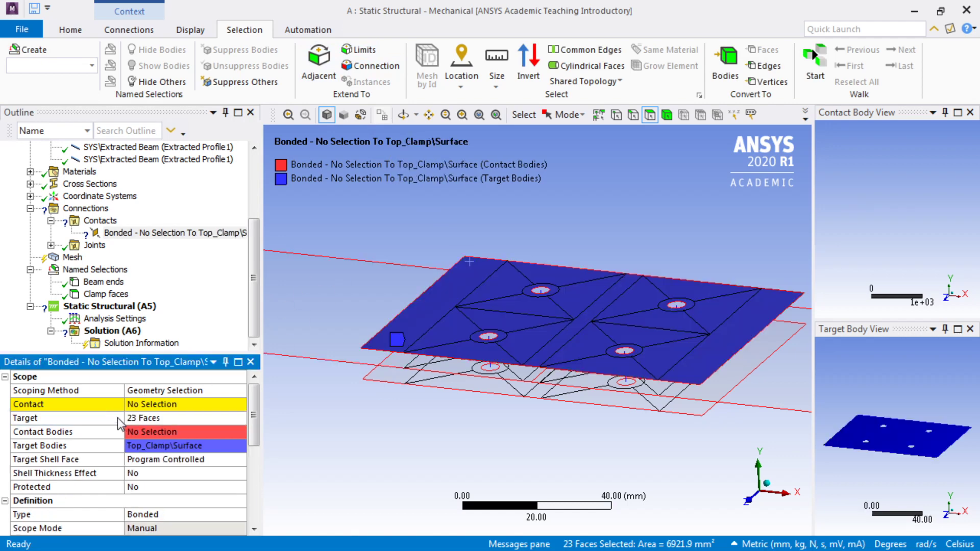
Scope the contact side to all faces of the left and right beam surfaces, extending from one face on each beam to the limits.
{"action": "left_click", "coordinate": [302, 315]}
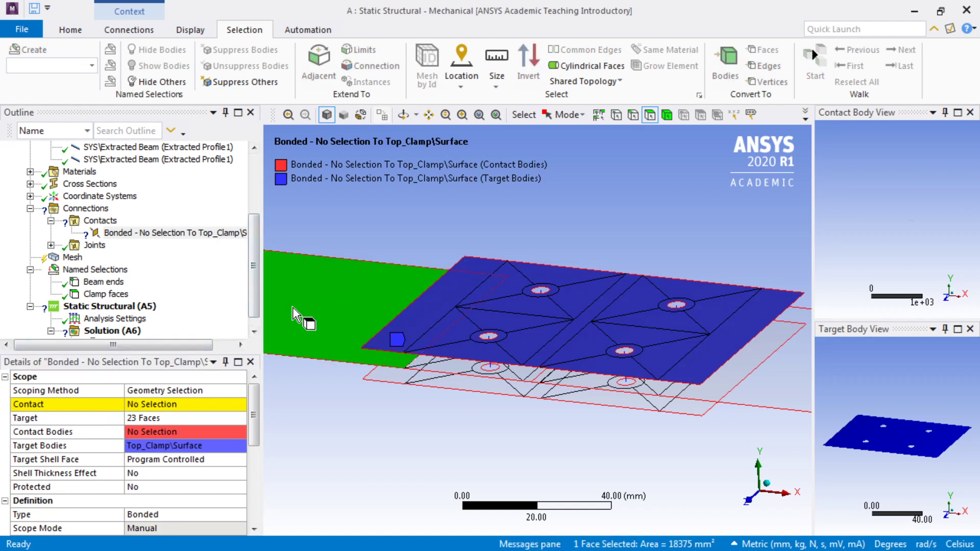
{"action": "left_click", "coordinate": [795, 387], "text": "ctrl"}
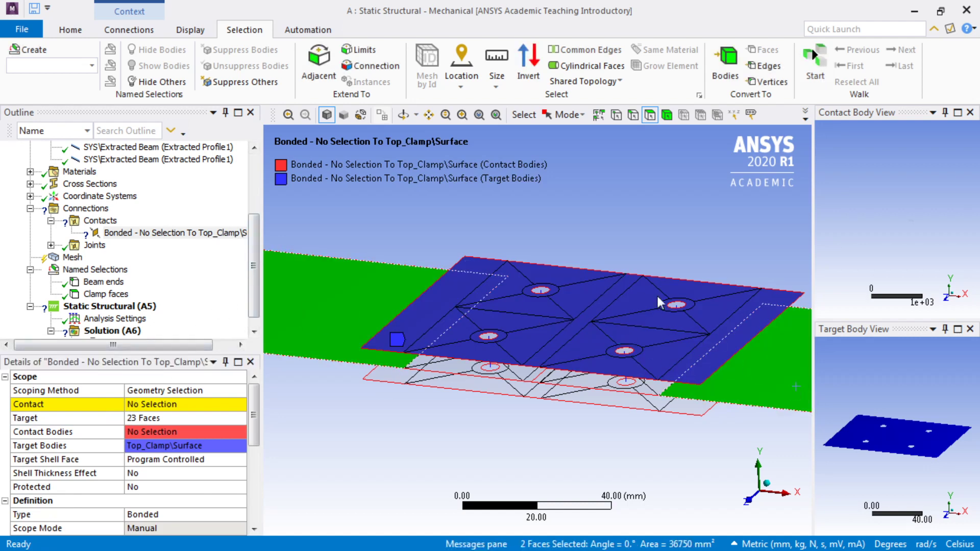
{"action": "left_click", "coordinate": [349, 51]}
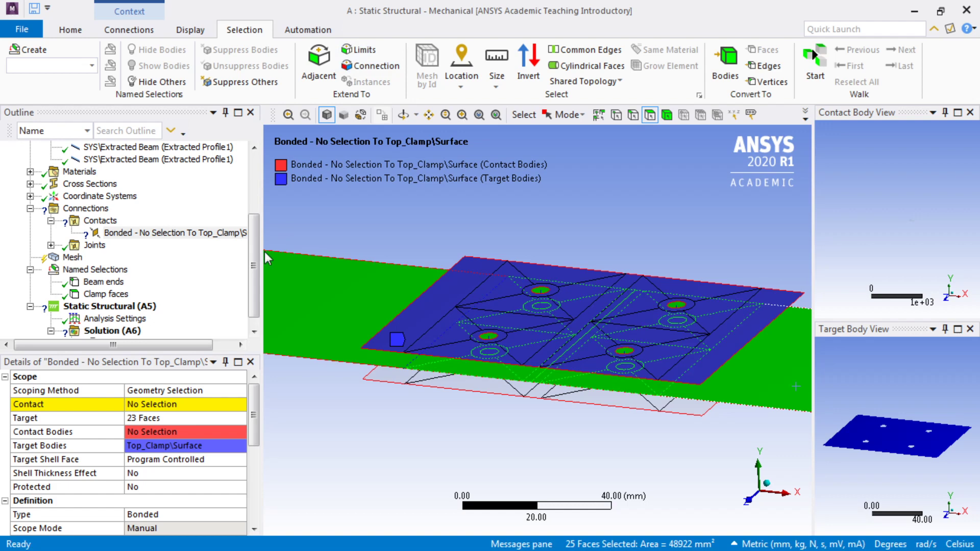
{"action": "left_click", "coordinate": [135, 404]}
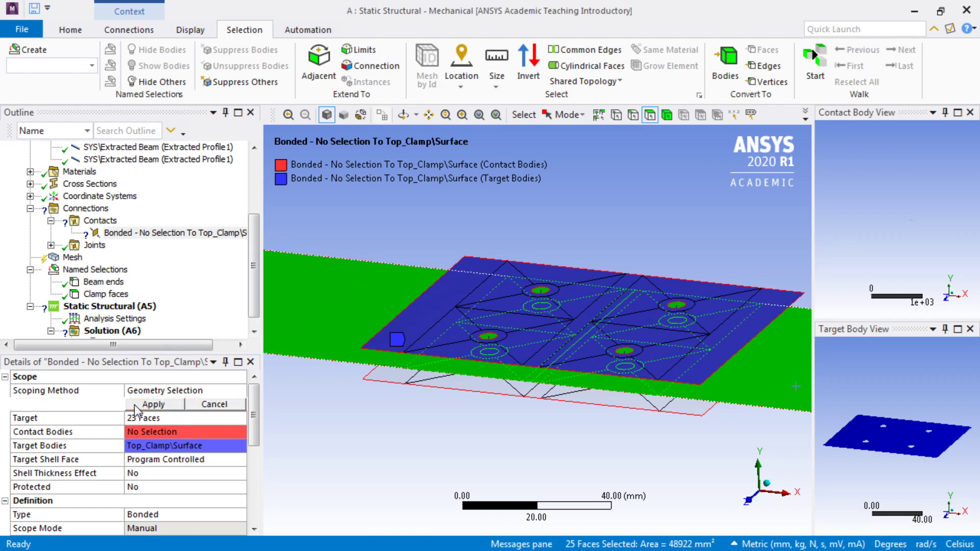
{"action": "left_click", "coordinate": [148, 405]}
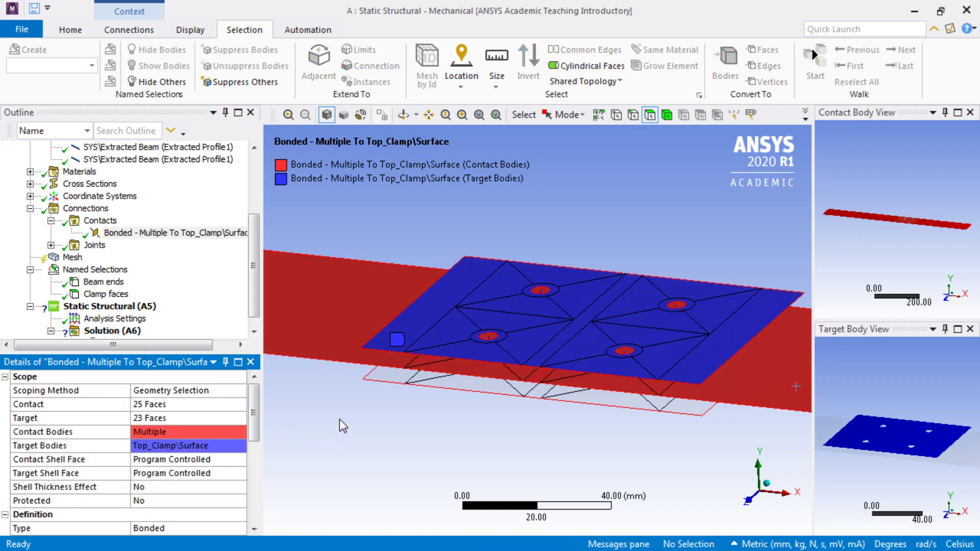
Set Shell Thickness Effect to Yes for the contact between the beams and the top clamp.
{"action": "left_click", "coordinate": [222, 488]}
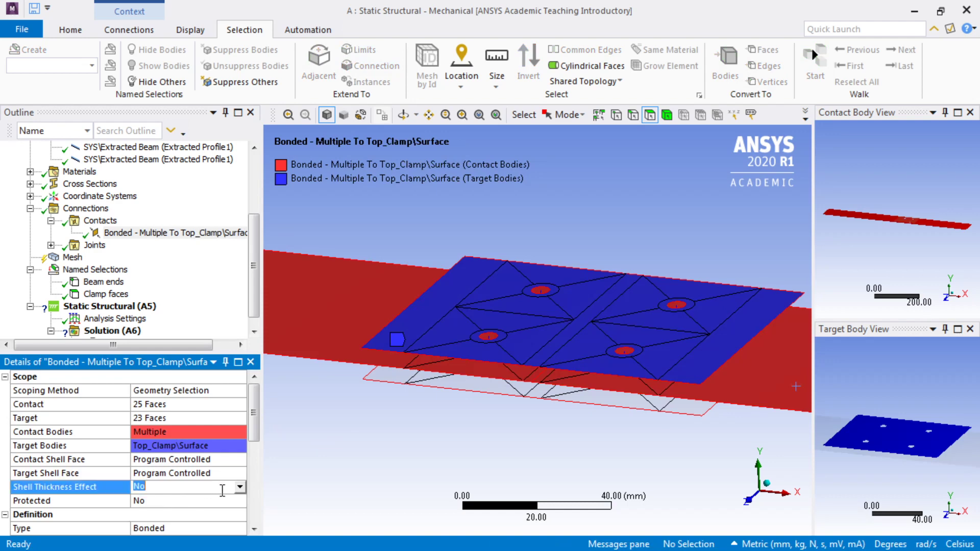
{"action": "left_click", "coordinate": [240, 488]}
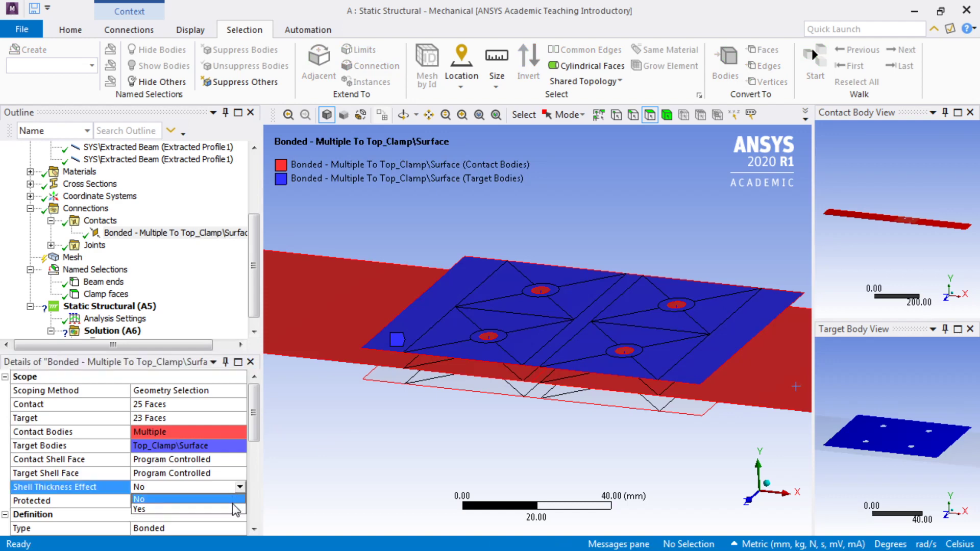
{"action": "left_click", "coordinate": [233, 505]}
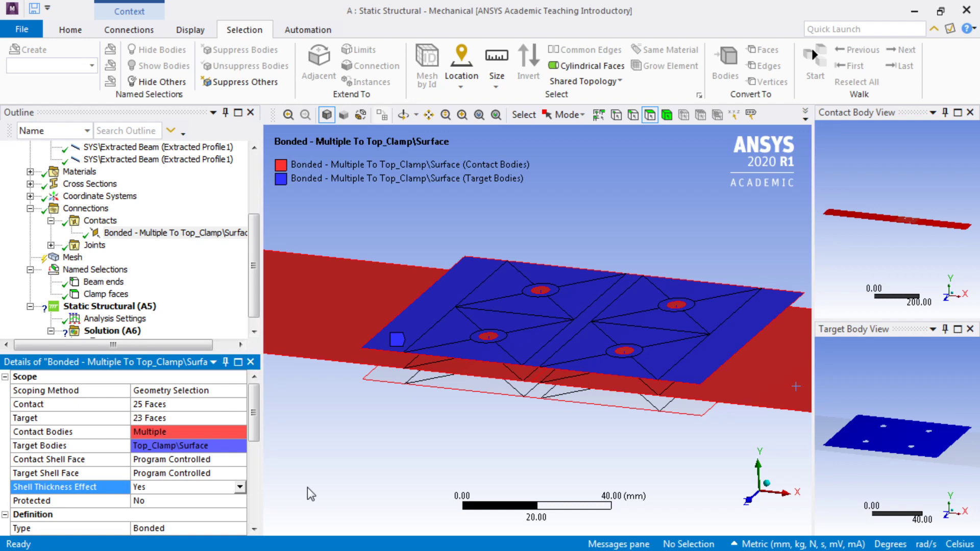
{"action": "middle_click_drag", "start_coordinate": [322, 373], "coordinate": [369, 341]}
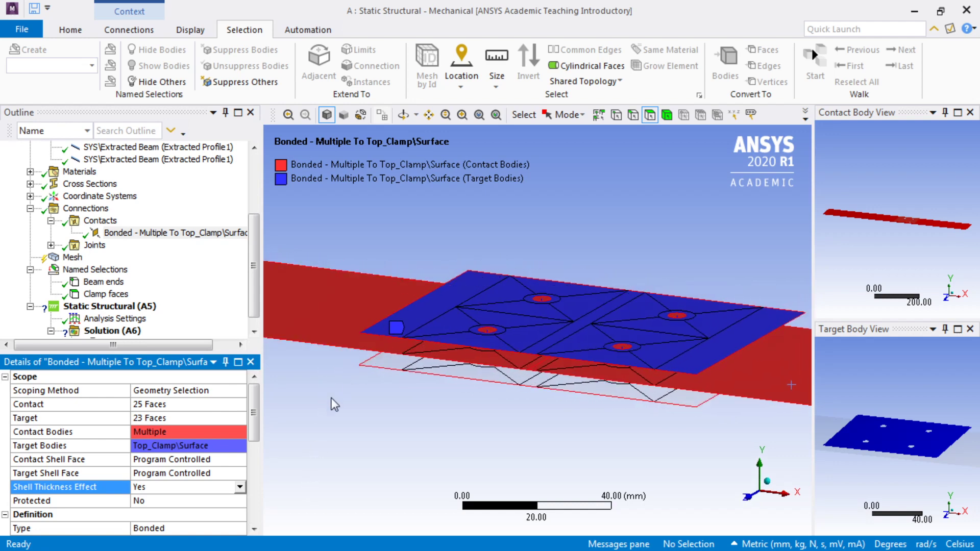
{"action": "middle_click_drag", "start_coordinate": [335, 405], "coordinate": [329, 397]}
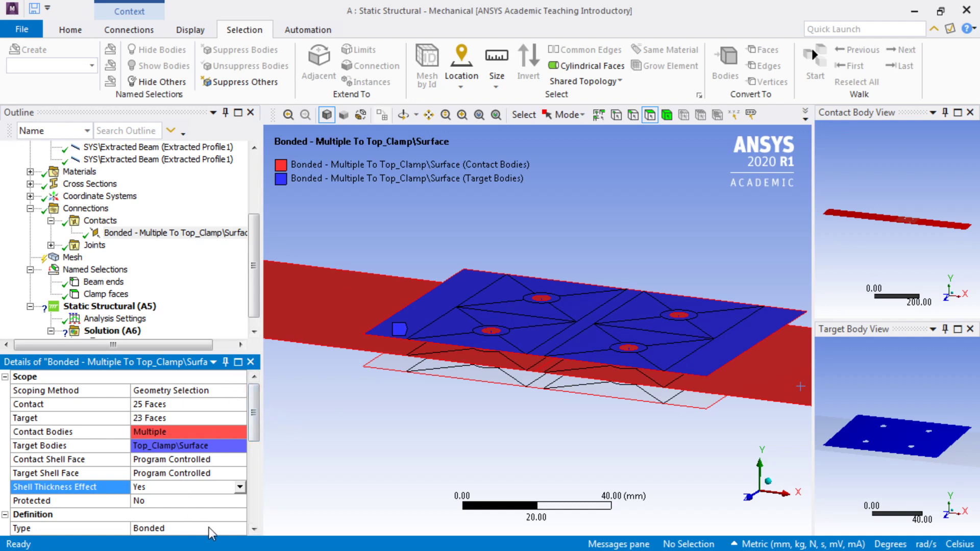
Set the contact between the beams and the top clamp to Frictional with a friction coefficient of 0.2.
{"action": "left_click", "coordinate": [225, 529]}
{"action": "left_click", "coordinate": [240, 529]}
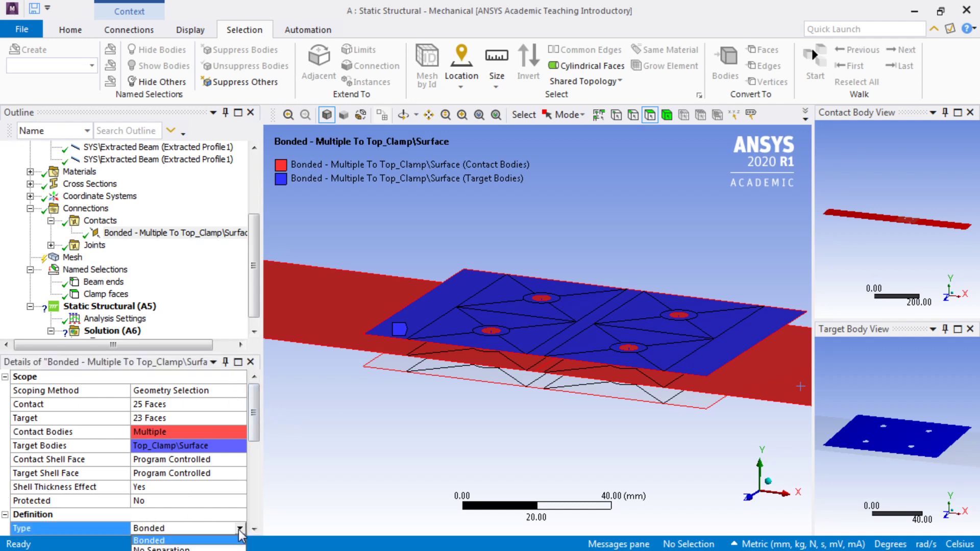
{"action": "left_click", "coordinate": [210, 529]}
{"action": "left_click_drag", "start_coordinate": [195, 356], "coordinate": [195, 263]}
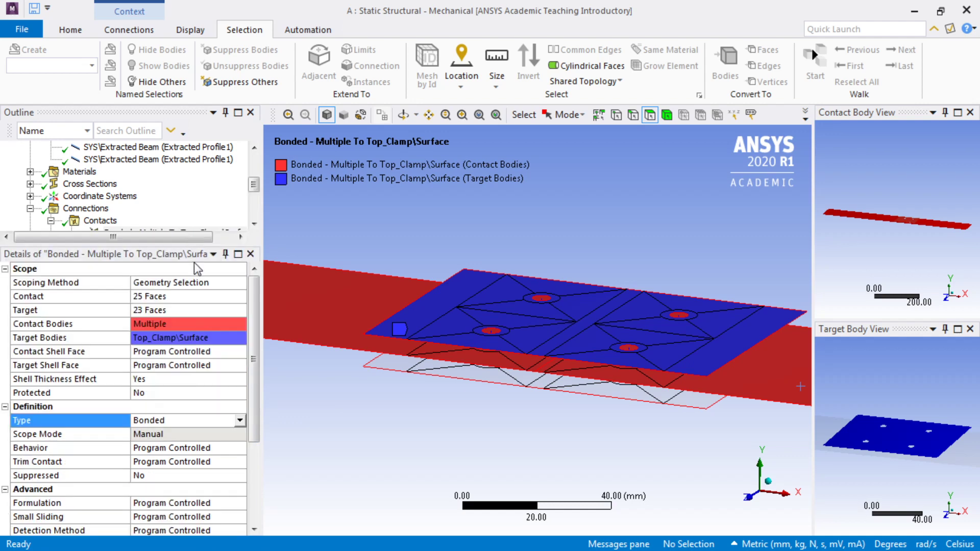
{"action": "left_click", "coordinate": [239, 421]}
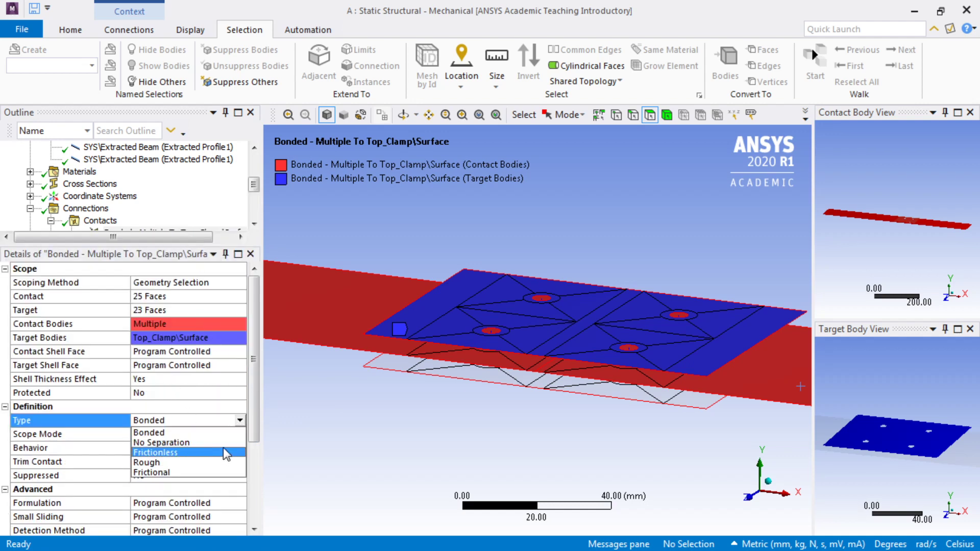
{"action": "left_click", "coordinate": [220, 471]}
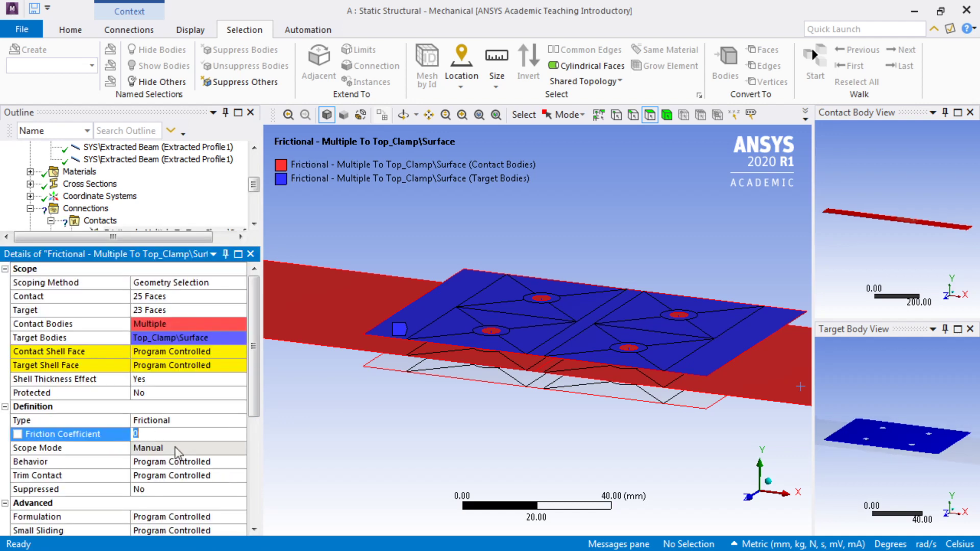
{"action": "type", "text": ".2"}
Set the top clamp contact's Contact Shell Face to Top and its Target Shell Face to Bottom.
{"action": "left_click", "coordinate": [238, 353]}
{"action": "left_click", "coordinate": [241, 353]}
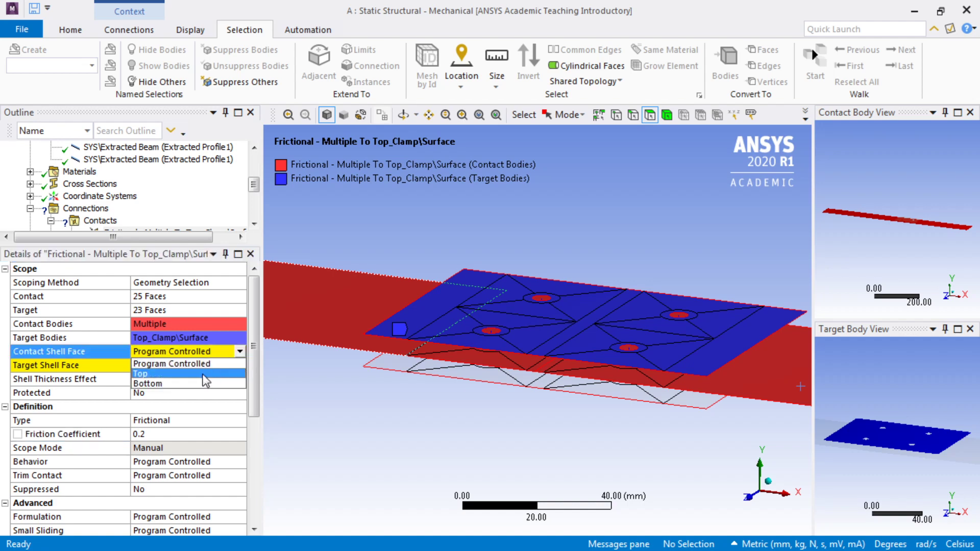
{"action": "left_click", "coordinate": [201, 375]}
{"action": "left_click", "coordinate": [238, 365]}
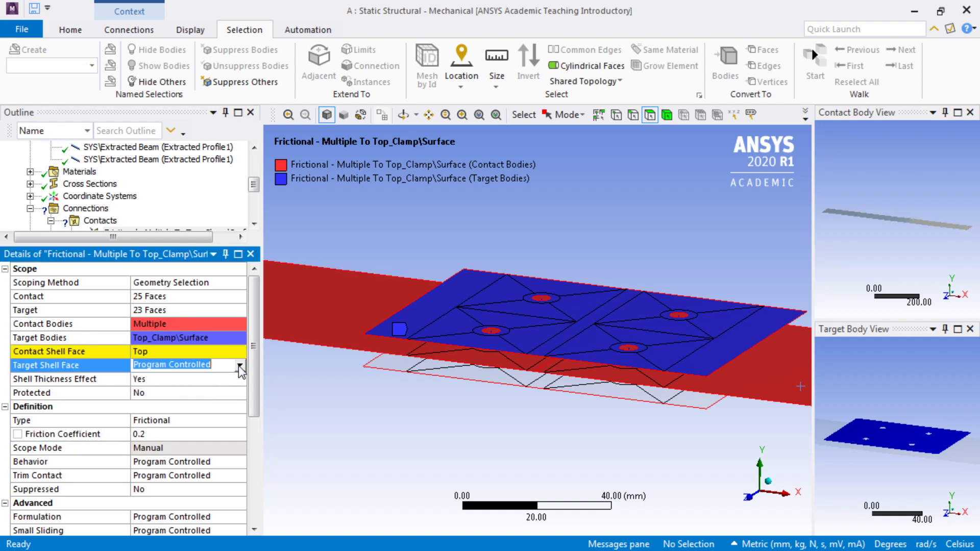
{"action": "left_click", "coordinate": [240, 366]}
{"action": "left_click", "coordinate": [214, 397]}
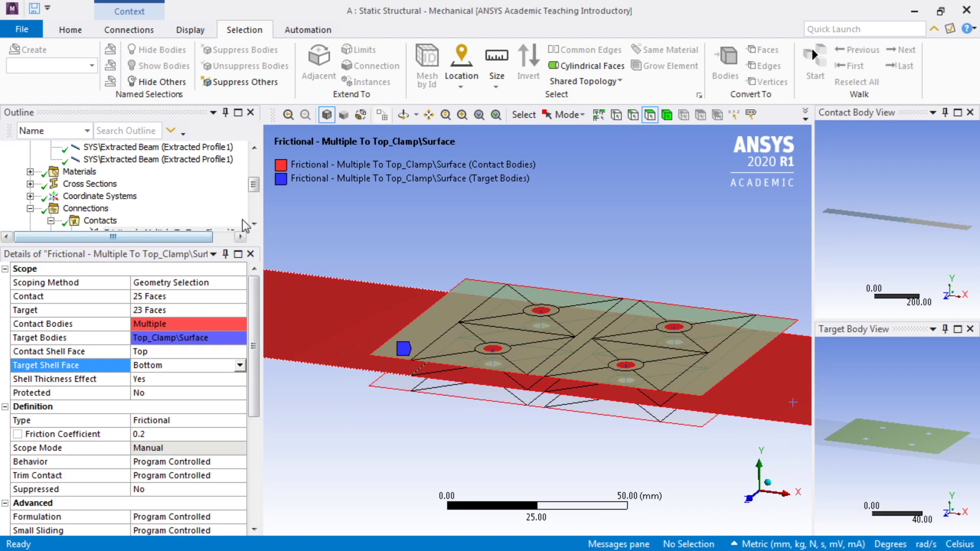
Duplicate the frictional contact between the beams and the top clamp.
{"action": "left_click", "coordinate": [194, 228]}
{"action": "right_click", "coordinate": [194, 222]}
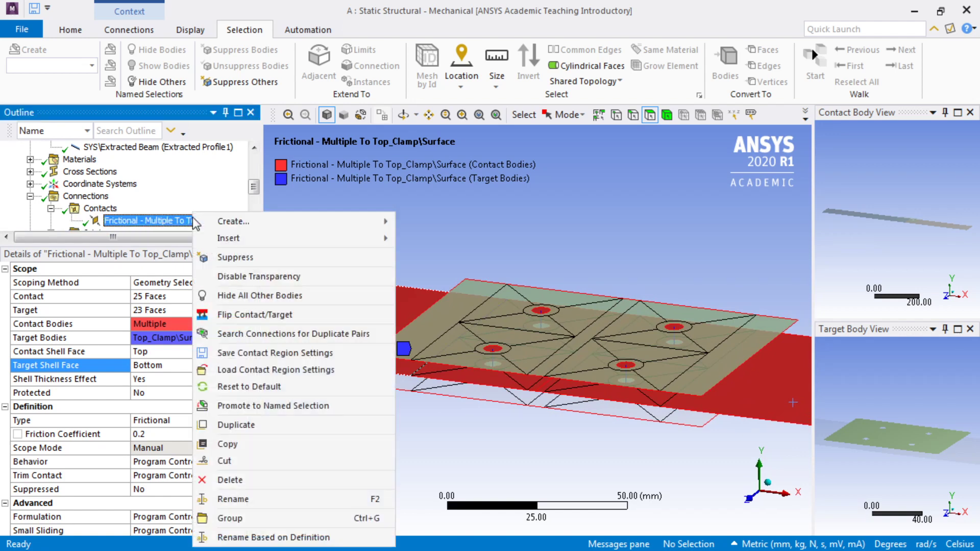
{"action": "left_click", "coordinate": [229, 426]}
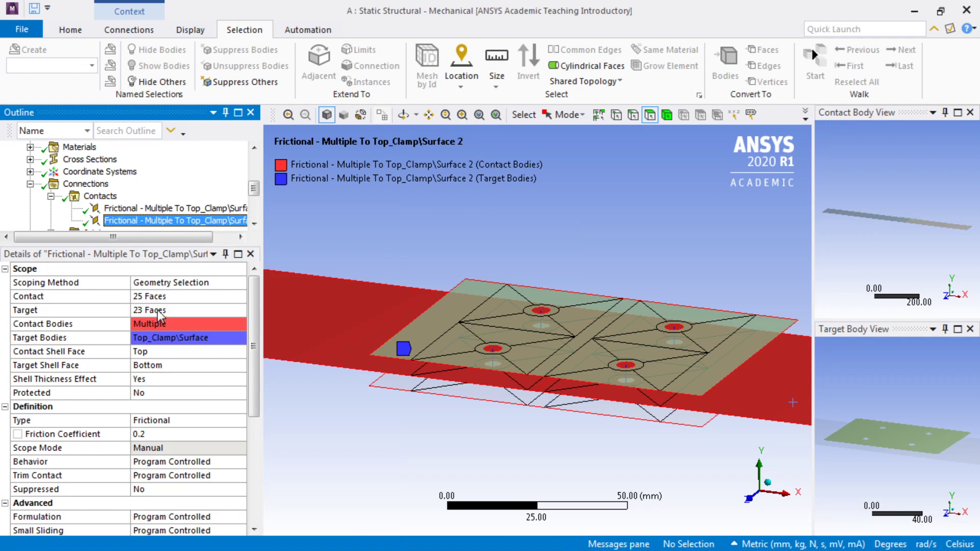
Rescope the duplicated contact's target to all faces of the bottom clamp surface, extending the selection from one face to its limits.
{"action": "key", "text": "1"}
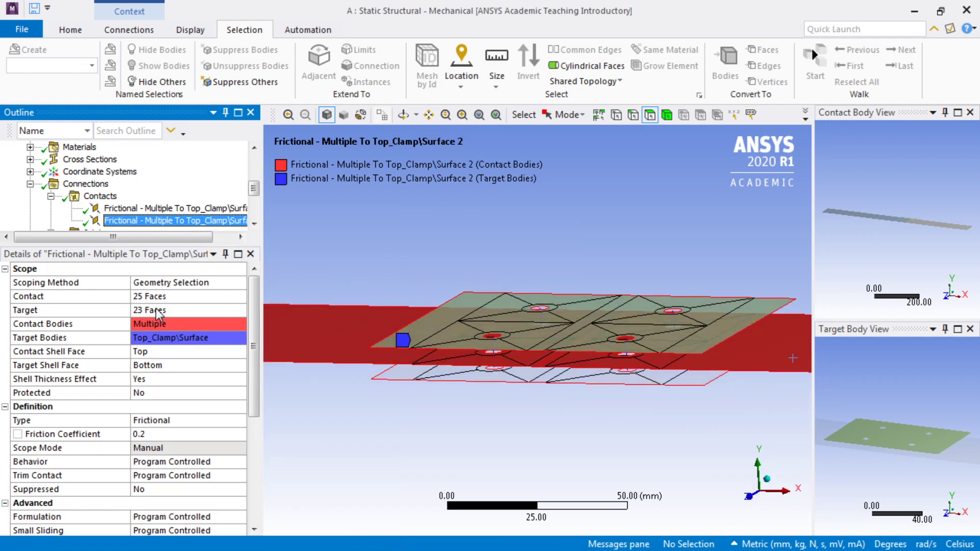
{"action": "left_click", "coordinate": [137, 314]}
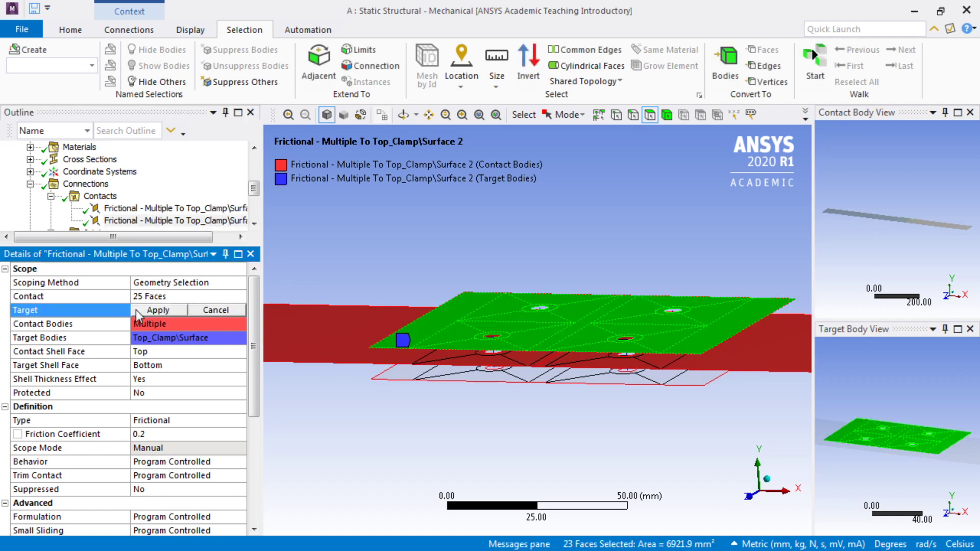
{"action": "middle_click_drag", "start_coordinate": [355, 369], "coordinate": [392, 367]}
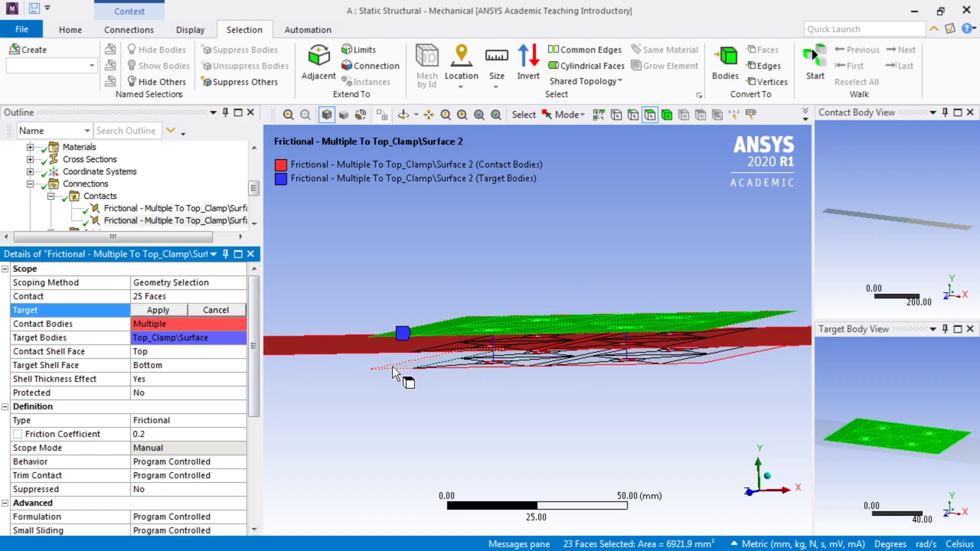
{"action": "left_click", "coordinate": [402, 366]}
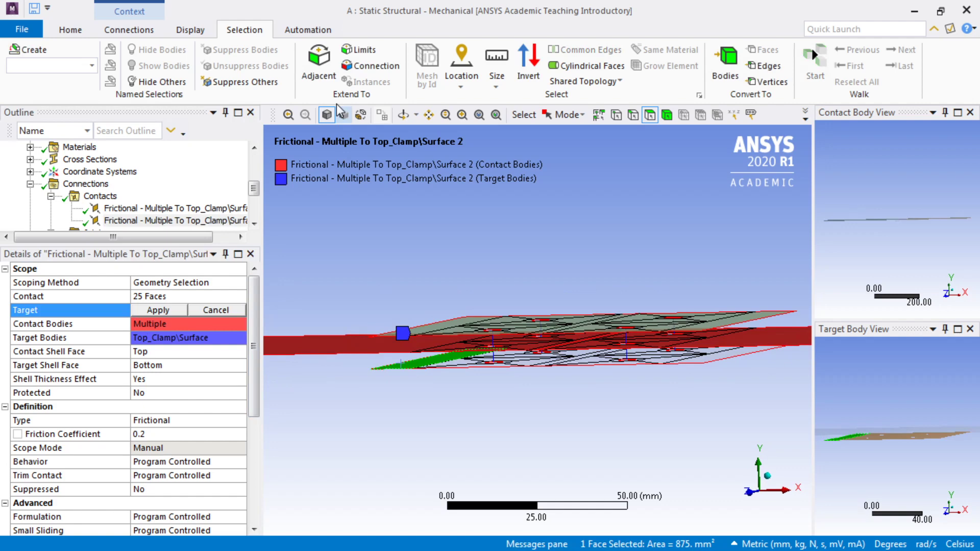
{"action": "left_click", "coordinate": [348, 51]}
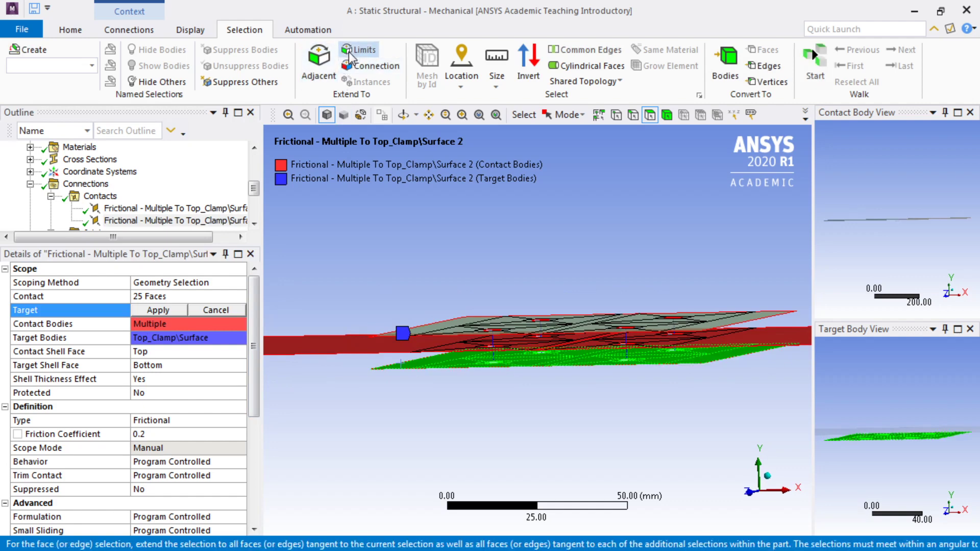
{"action": "left_click", "coordinate": [156, 310]}
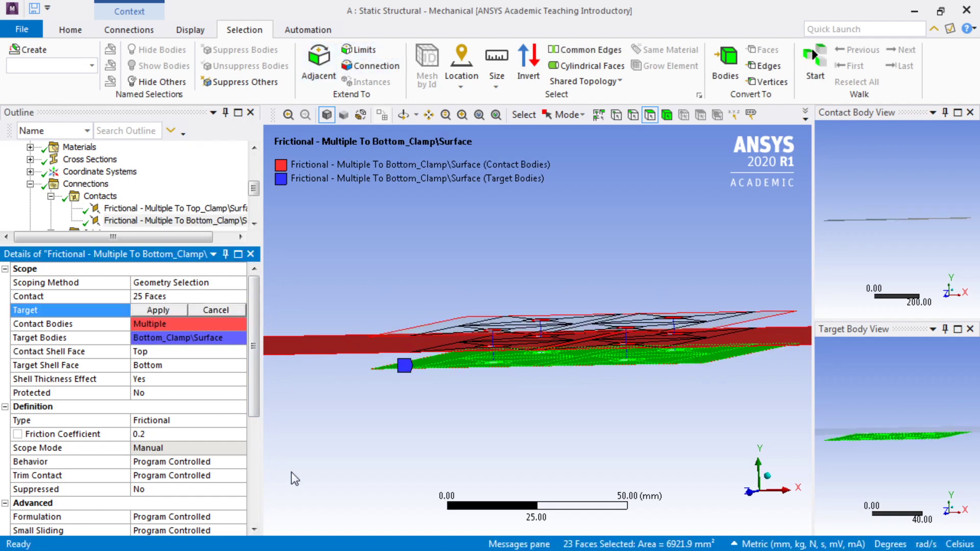
{"action": "middle_click_drag", "start_coordinate": [296, 478], "coordinate": [304, 459]}
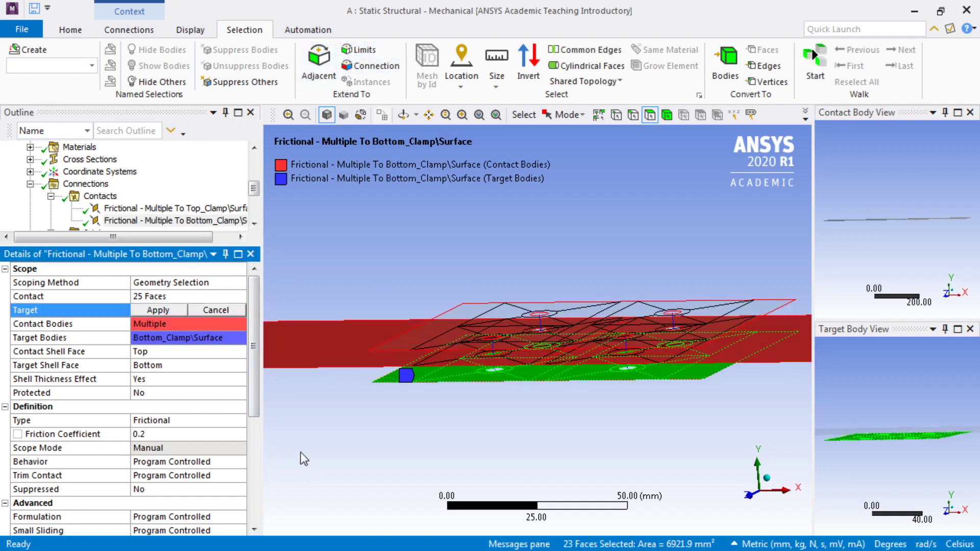
{"action": "left_click", "coordinate": [207, 311]}
{"action": "left_click", "coordinate": [332, 290]}
{"action": "middle_click_drag", "start_coordinate": [335, 275], "coordinate": [314, 403]}
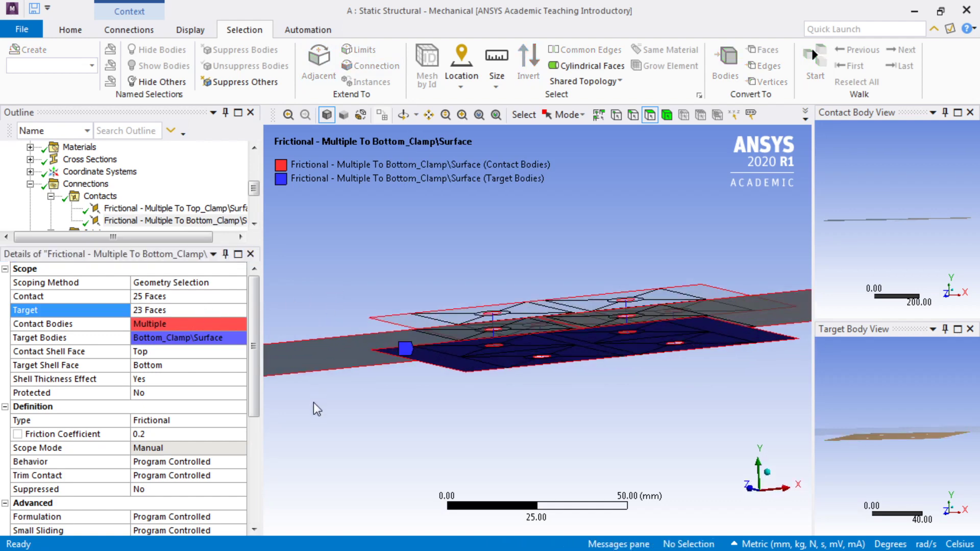
Set the bottom clamp contact's Contact Shell Face to Bottom and its Target Shell Face to Top.
{"action": "left_click", "coordinate": [227, 352]}
{"action": "left_click", "coordinate": [240, 353]}
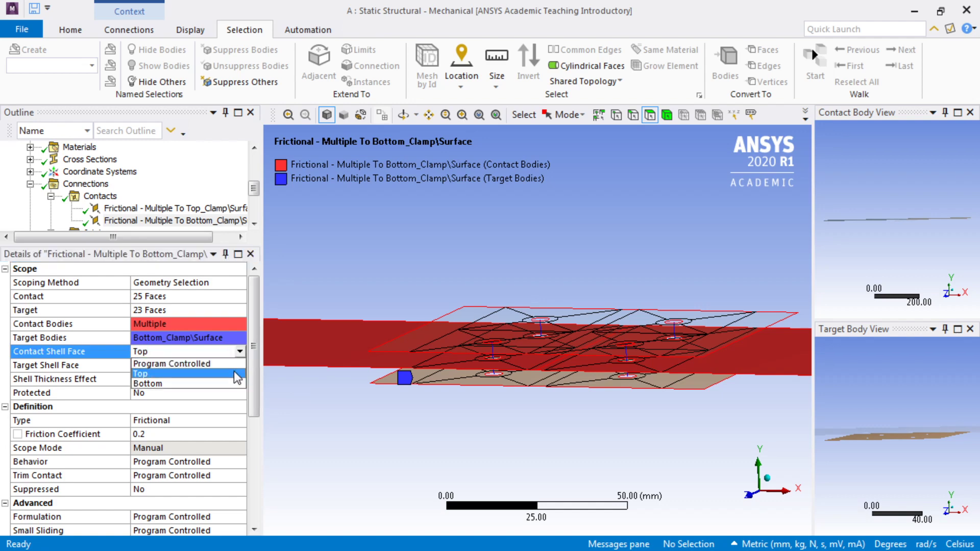
{"action": "left_click", "coordinate": [234, 381]}
{"action": "left_click", "coordinate": [233, 366]}
{"action": "left_click", "coordinate": [239, 365]}
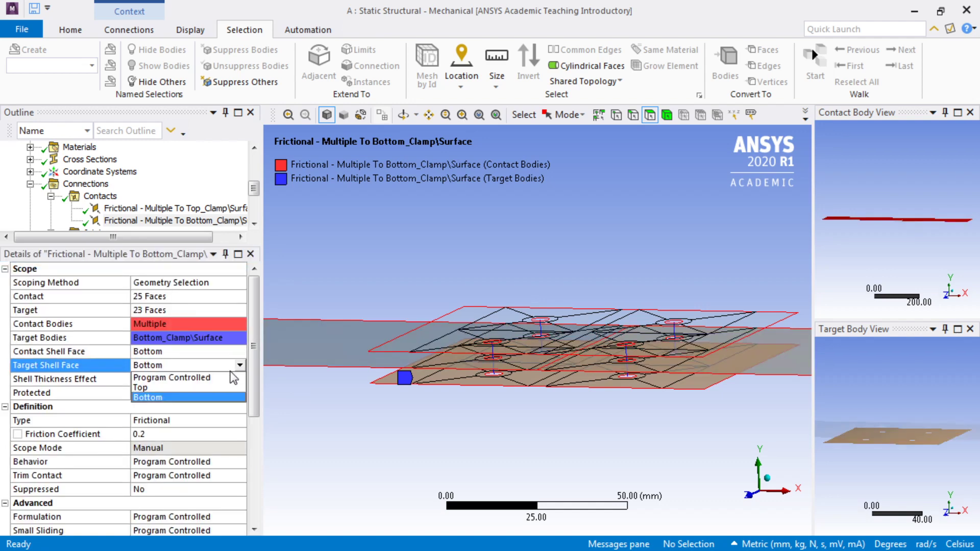
{"action": "left_click", "coordinate": [221, 387]}
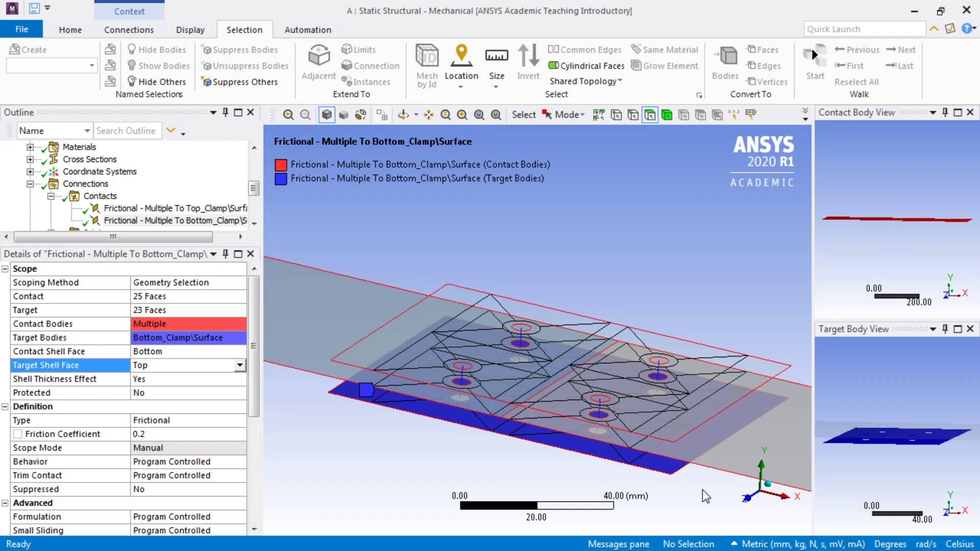
Collapse the Connections branch, set the global mesh element size to 6 mm and generate the mesh.
{"action": "scroll", "coordinate": [423, 474], "scroll_direction": "down", "scroll_amount": 3}
{"action": "scroll", "coordinate": [424, 472], "scroll_direction": "down", "scroll_amount": 4}
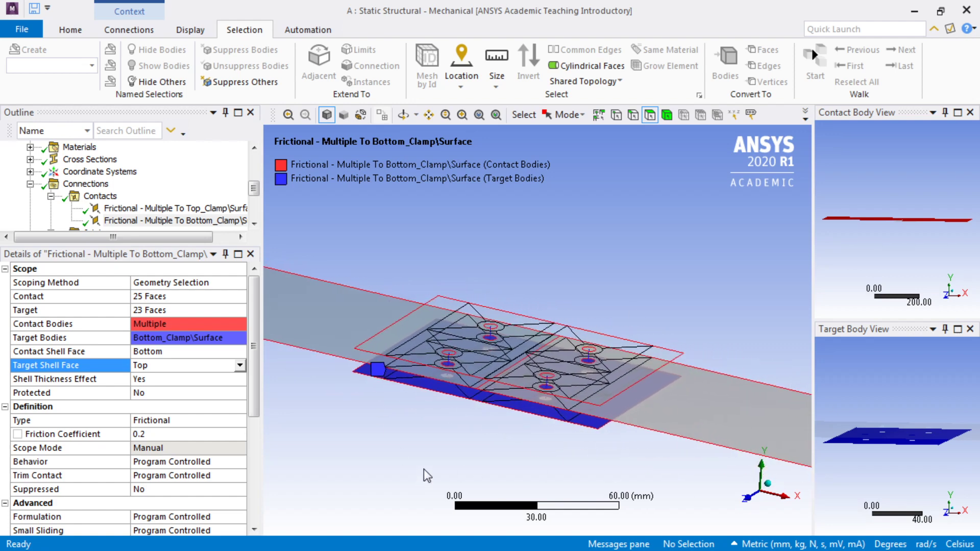
{"action": "scroll", "coordinate": [424, 470], "scroll_direction": "down", "scroll_amount": 2}
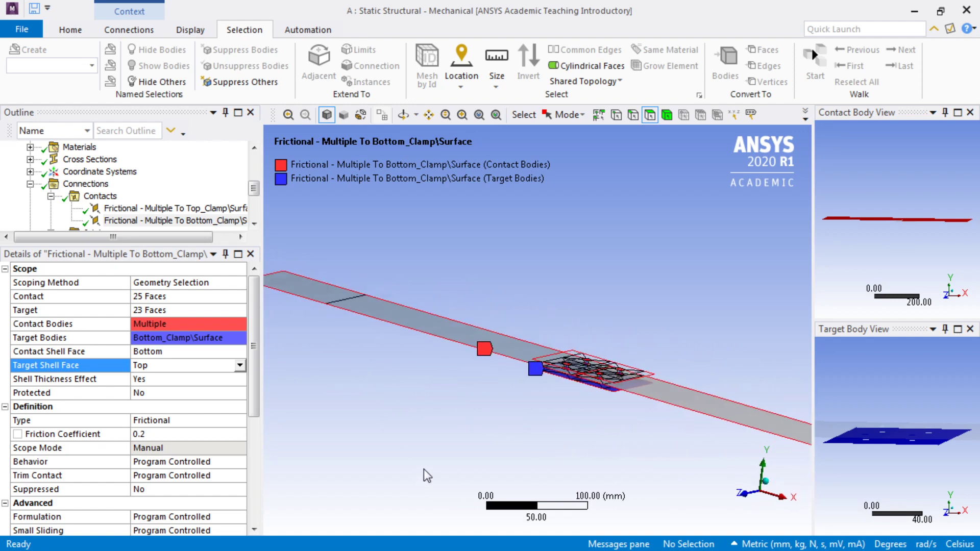
{"action": "left_click", "coordinate": [30, 185]}
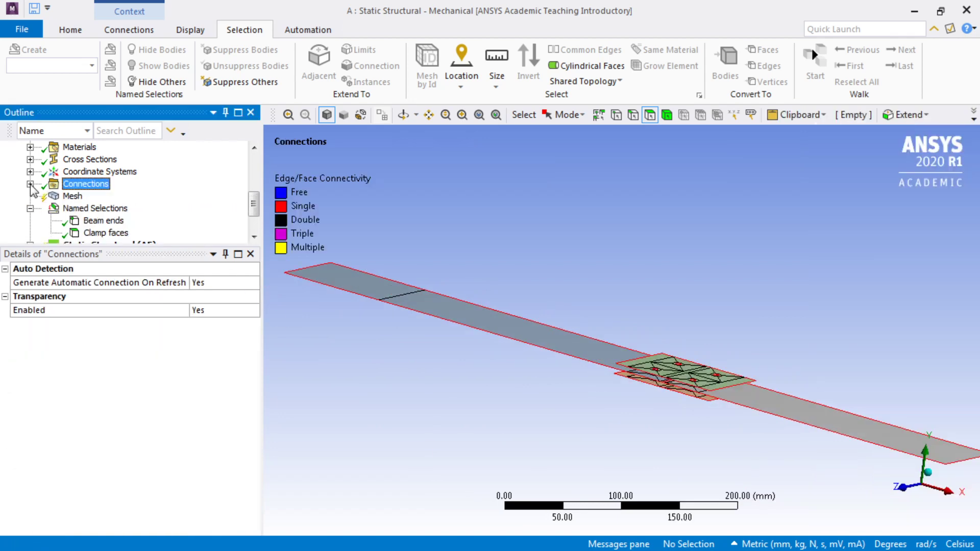
{"action": "left_click", "coordinate": [69, 198]}
{"action": "left_click", "coordinate": [136, 339]}
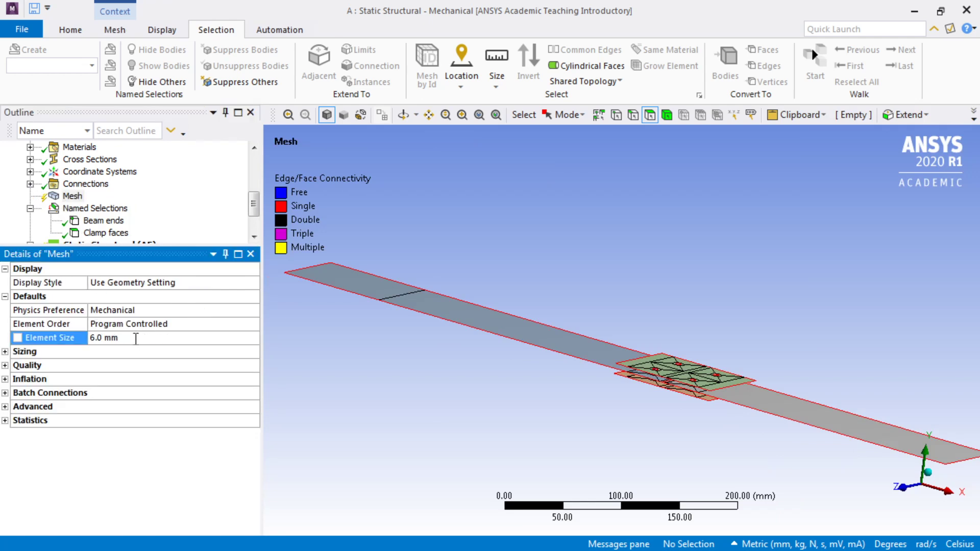
{"action": "right_click", "coordinate": [72, 196]}
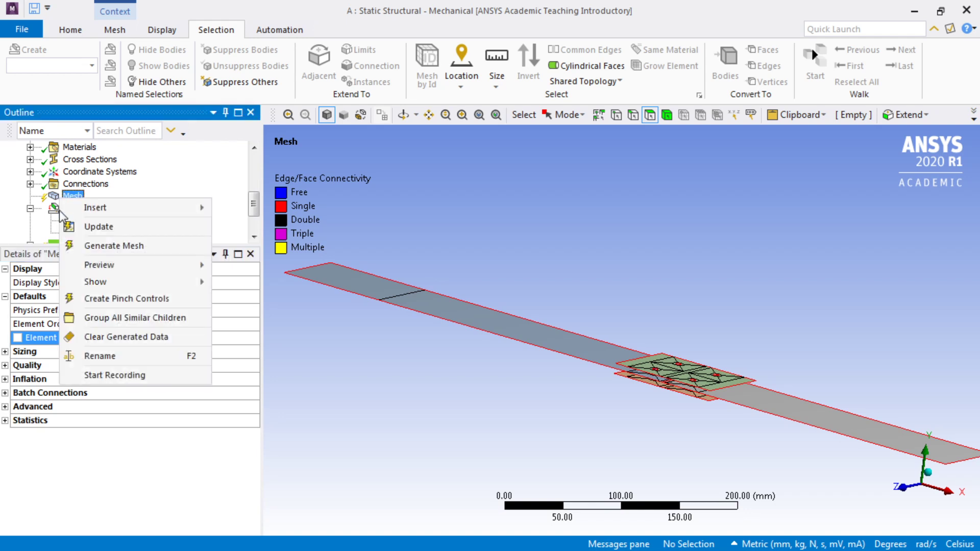
{"action": "left_click", "coordinate": [113, 245]}
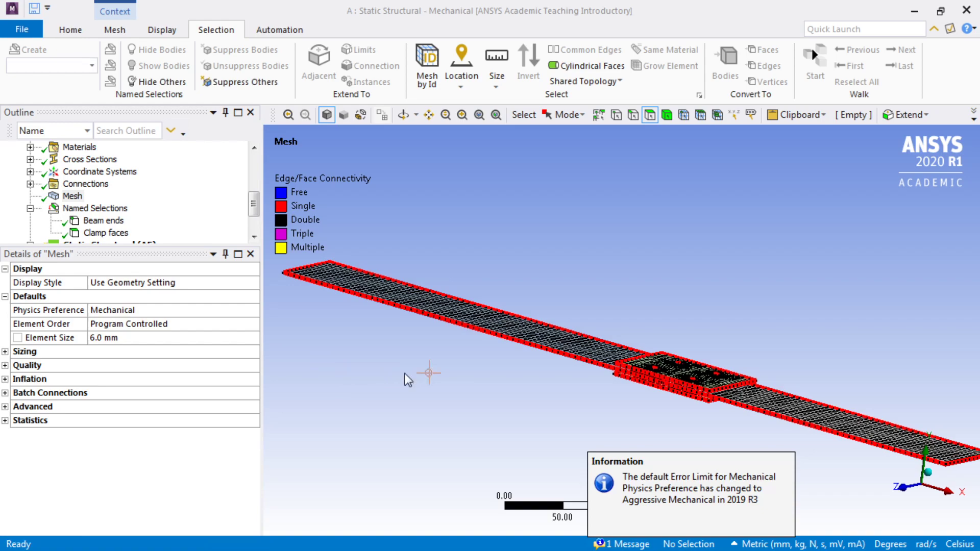
Hide the right beam, left beam, top clamp and bottom clamp surface bodies, leaving only the meshed bolt beams displayed.
{"action": "scroll", "coordinate": [528, 372], "scroll_direction": "up", "scroll_amount": 3}
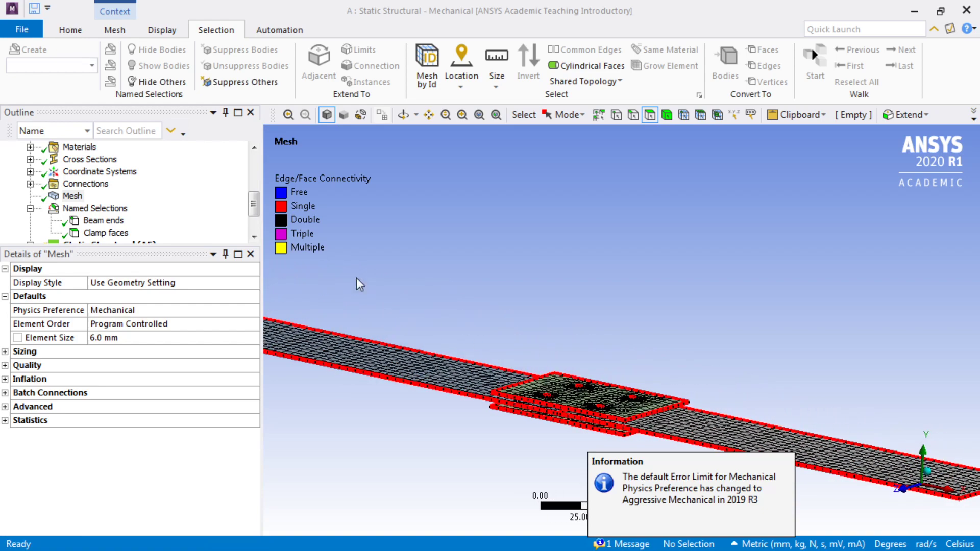
{"action": "left_click_drag", "start_coordinate": [254, 207], "coordinate": [189, 163]}
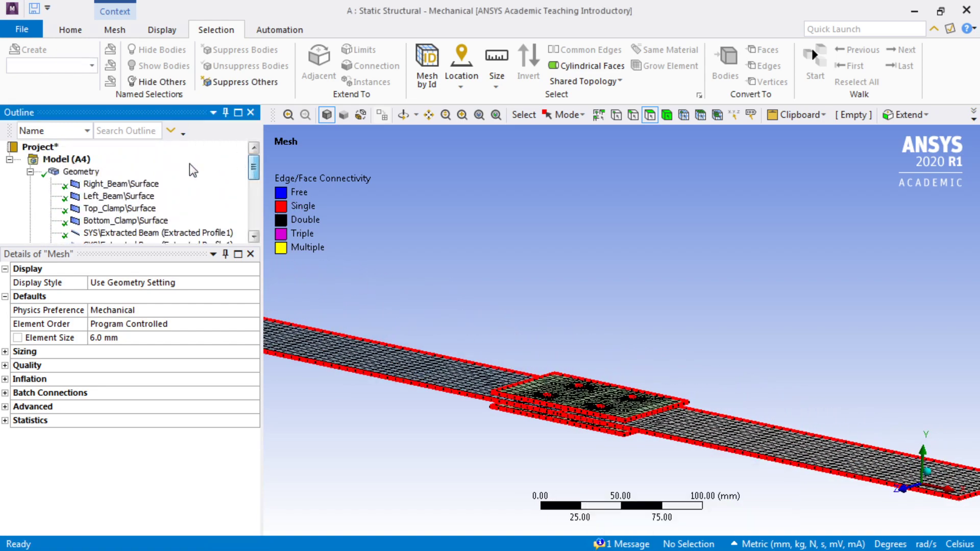
{"action": "left_click", "coordinate": [121, 185]}
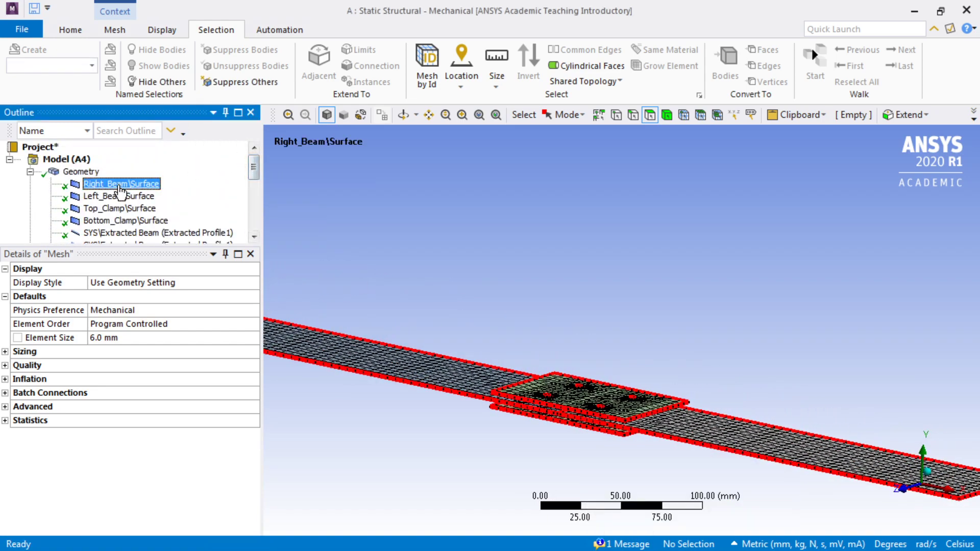
{"action": "left_click", "coordinate": [134, 221], "text": "shift"}
{"action": "right_click", "coordinate": [134, 225]}
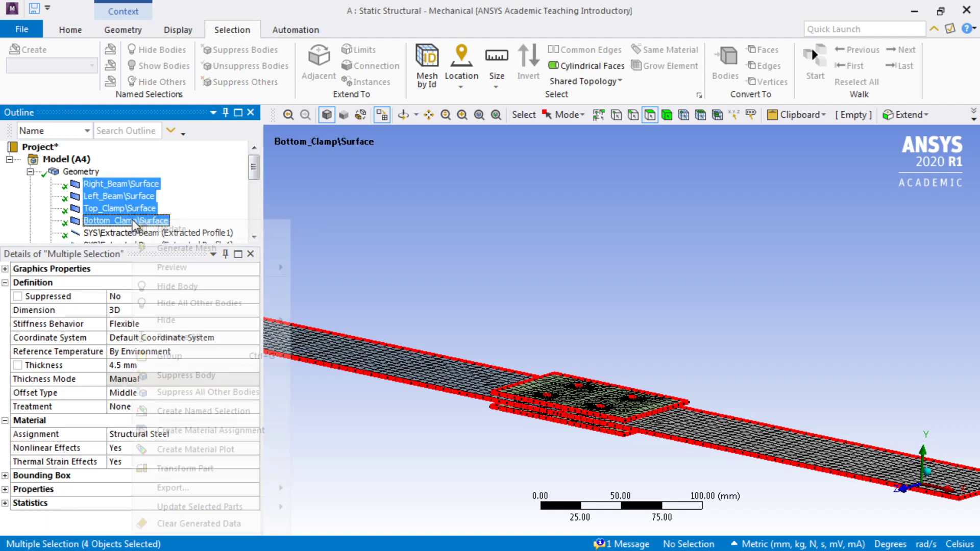
{"action": "left_click", "coordinate": [171, 284]}
{"action": "scroll", "coordinate": [462, 332], "scroll_direction": "up", "scroll_amount": 6}
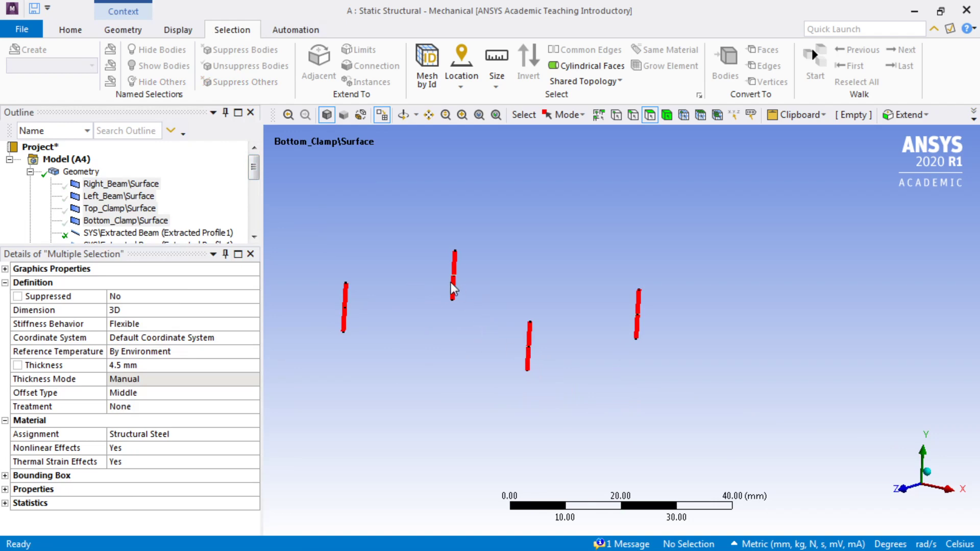
{"action": "scroll", "coordinate": [416, 325], "scroll_direction": "up", "scroll_amount": 1}
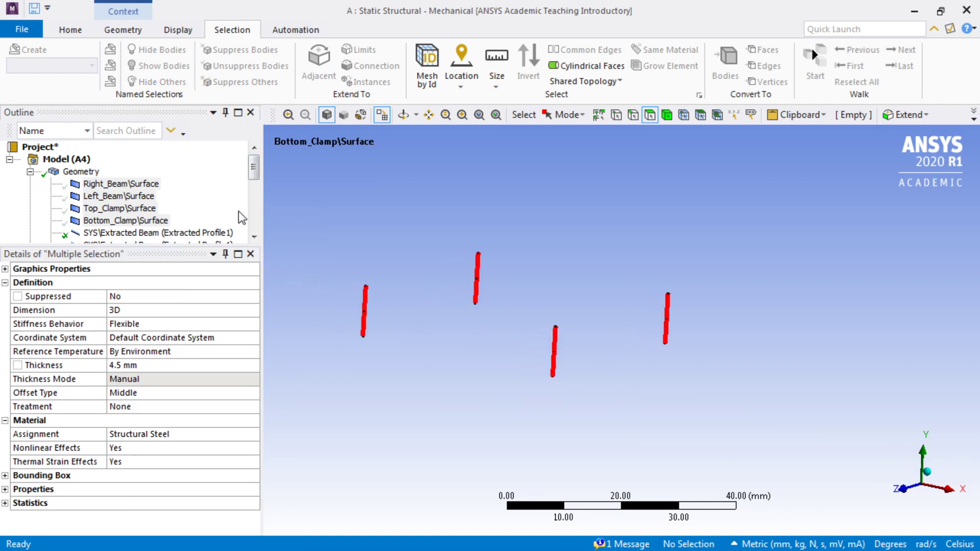
Add a mesh sizing control scoped to the edges of all four bolt beams.
{"action": "left_click_drag", "start_coordinate": [254, 180], "coordinate": [254, 213]}
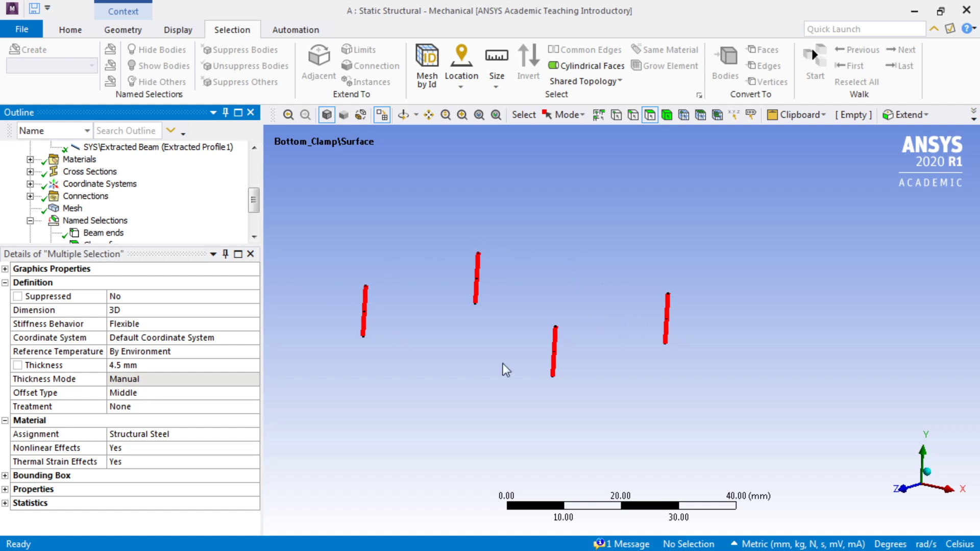
{"action": "right_click", "coordinate": [72, 209]}
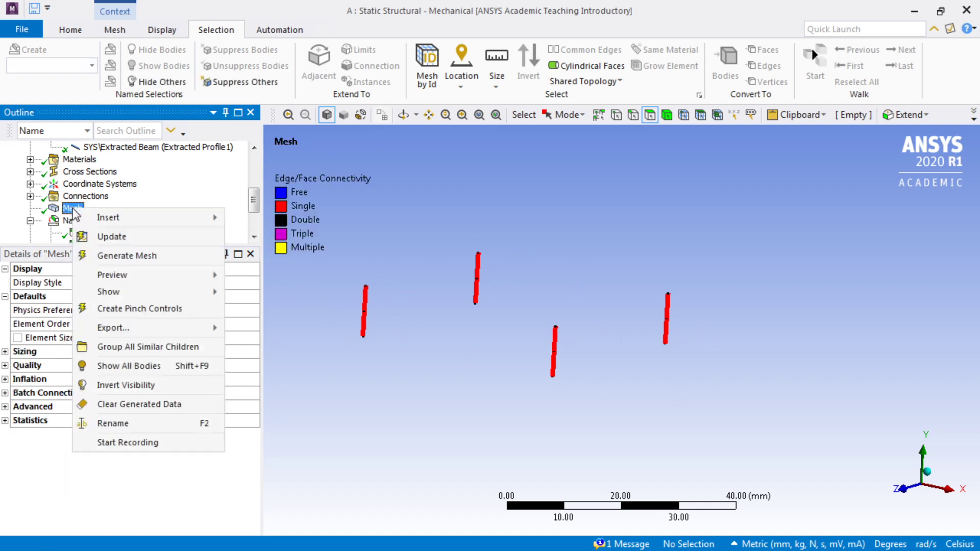
{"action": "mouse_move", "coordinate": [193, 225]}
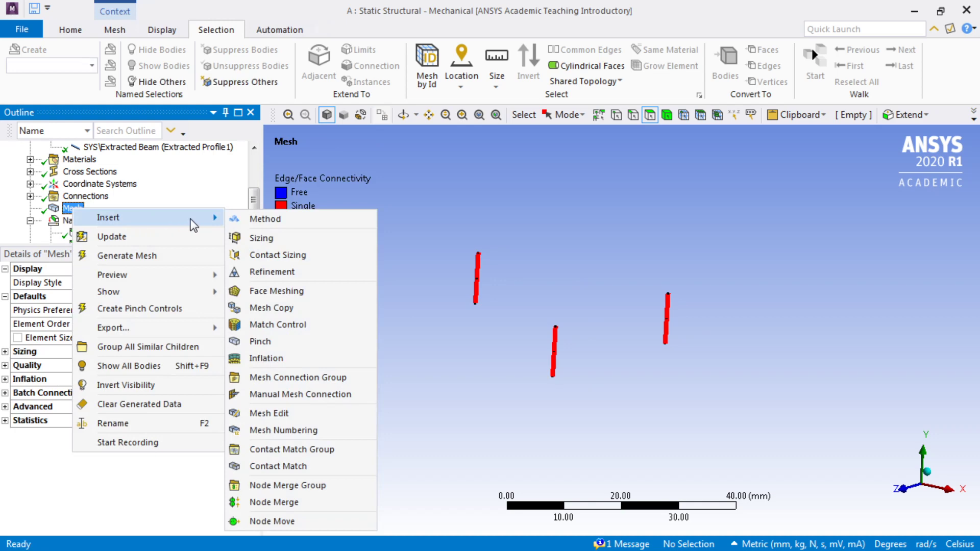
{"action": "left_click", "coordinate": [262, 236]}
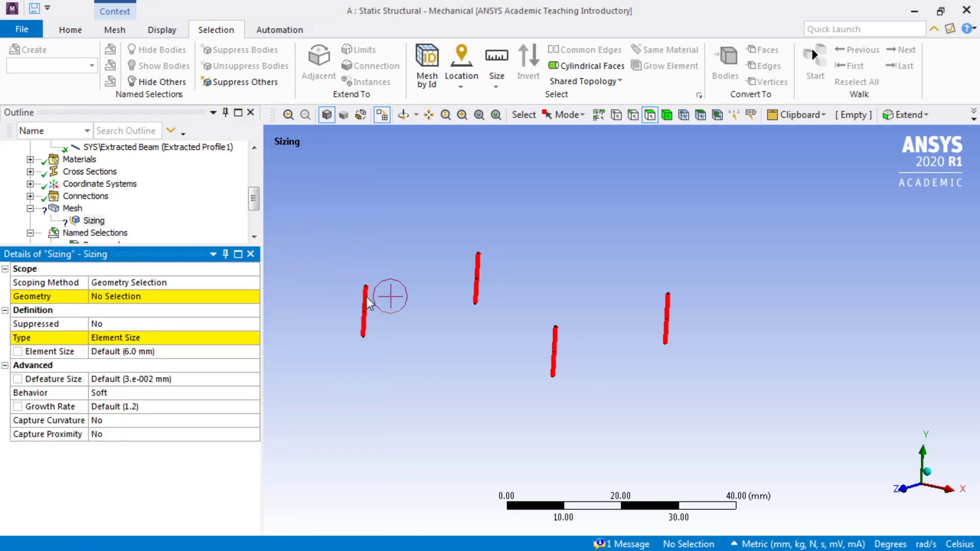
{"action": "left_click", "coordinate": [633, 116]}
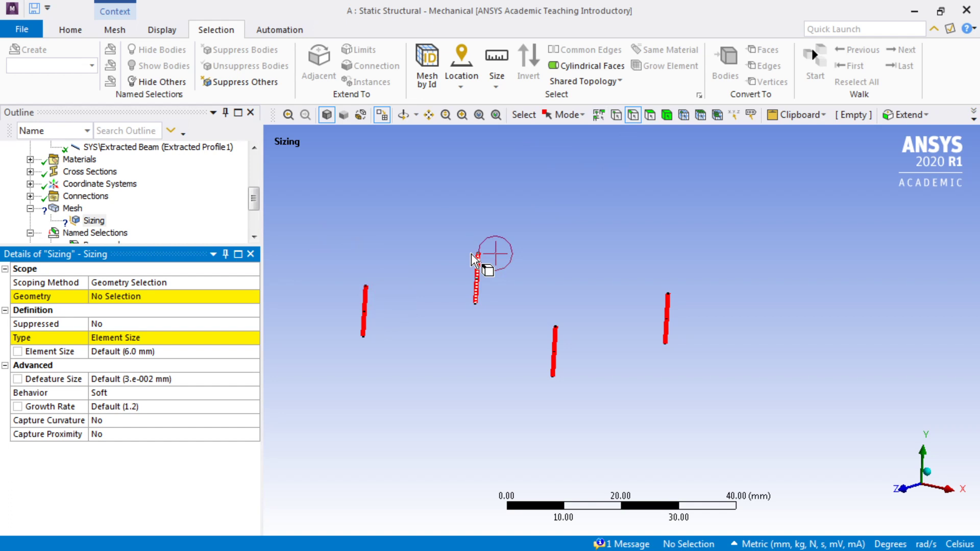
{"action": "left_click", "coordinate": [365, 312]}
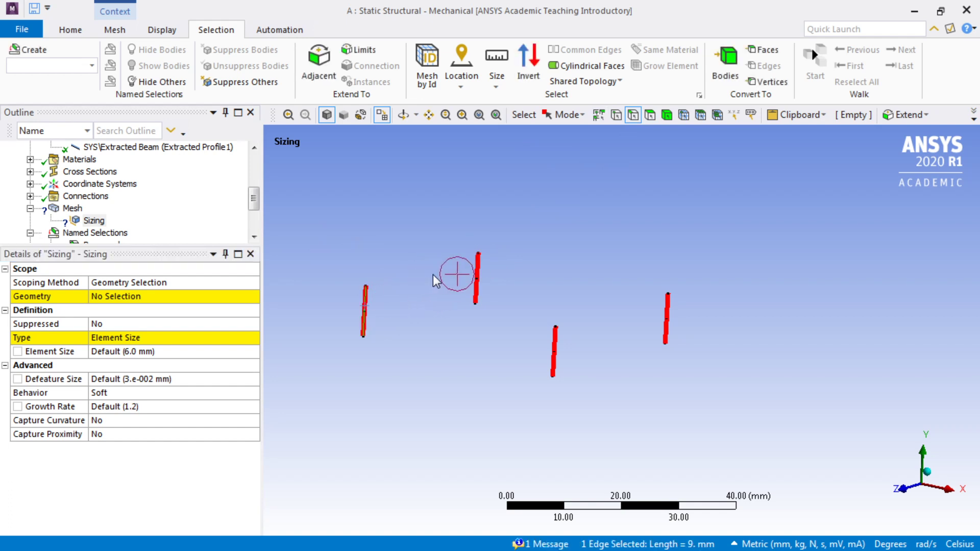
{"action": "left_click", "coordinate": [477, 286], "text": "ctrl"}
{"action": "left_click", "coordinate": [554, 347], "text": "ctrl"}
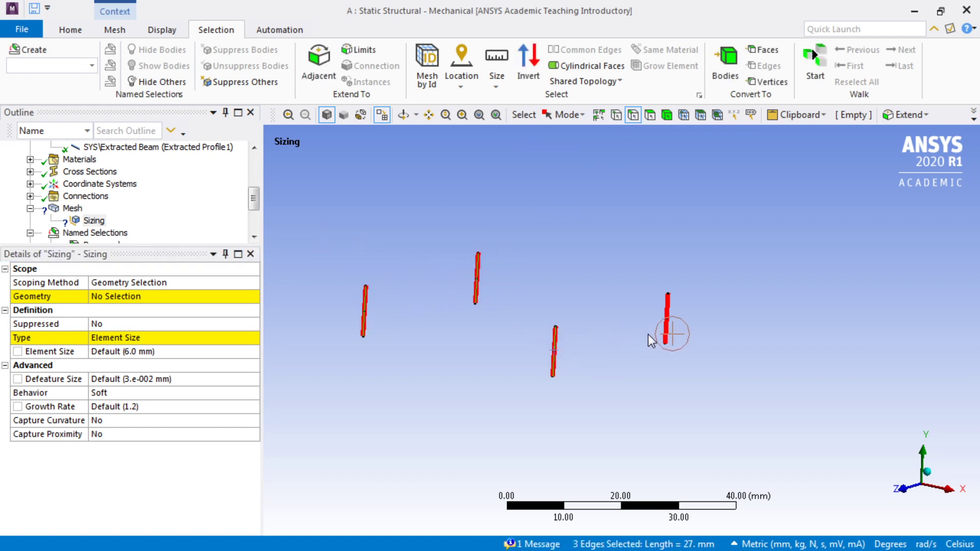
{"action": "left_click", "coordinate": [666, 327], "text": "ctrl"}
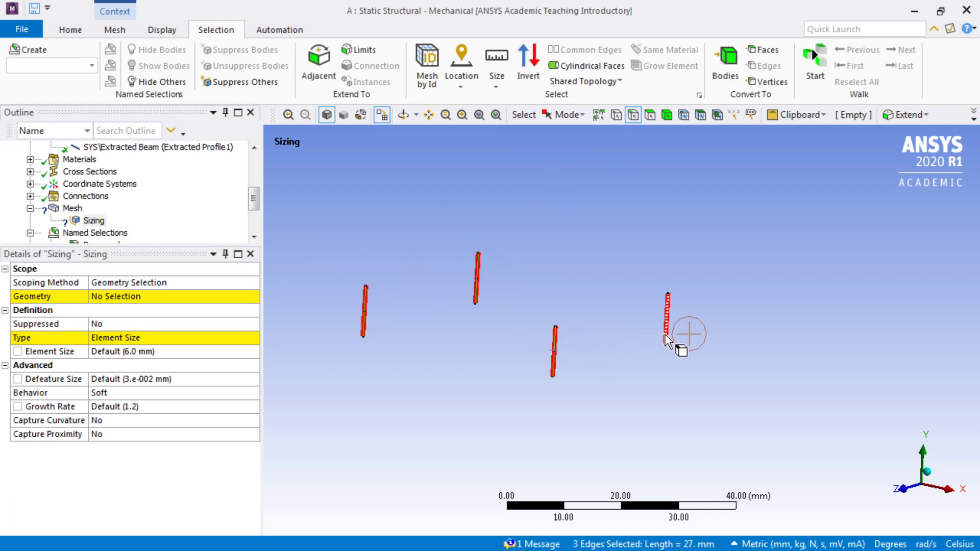
{"action": "left_click", "coordinate": [98, 297]}
{"action": "left_click", "coordinate": [130, 296]}
Define the edge sizing by Number of Divisions with 2 divisions and set its behavior to Hard.
{"action": "left_click", "coordinate": [115, 352]}
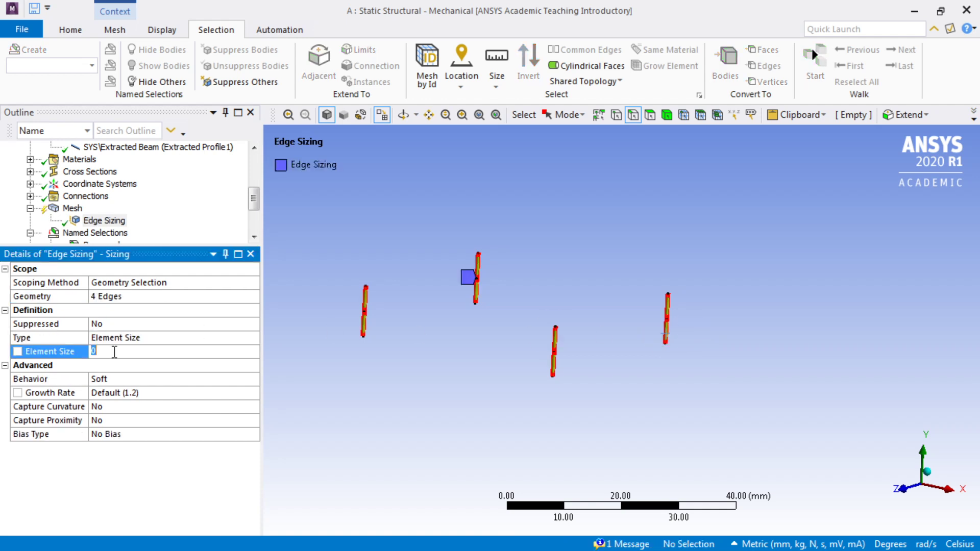
{"action": "left_click", "coordinate": [254, 338]}
{"action": "left_click", "coordinate": [256, 338]}
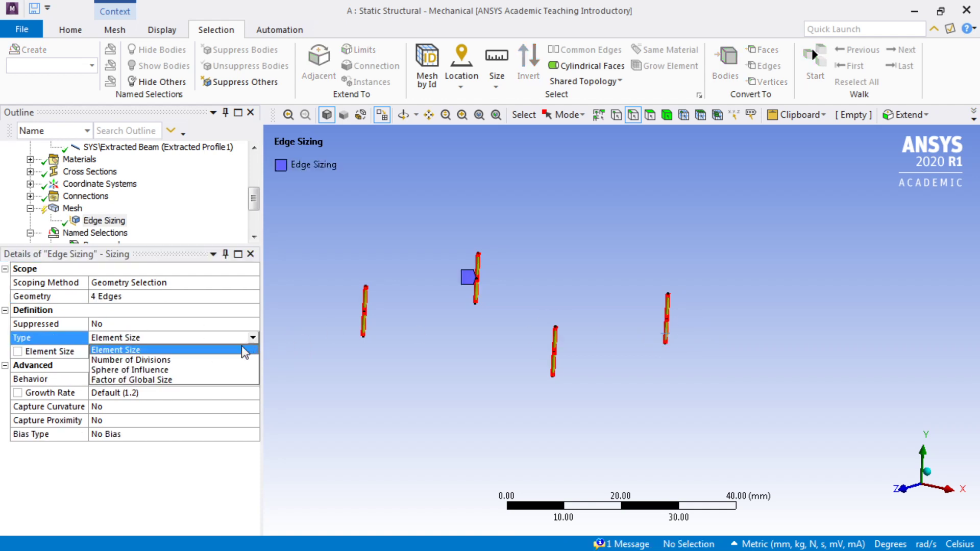
{"action": "left_click", "coordinate": [236, 360]}
{"action": "left_click", "coordinate": [133, 352]}
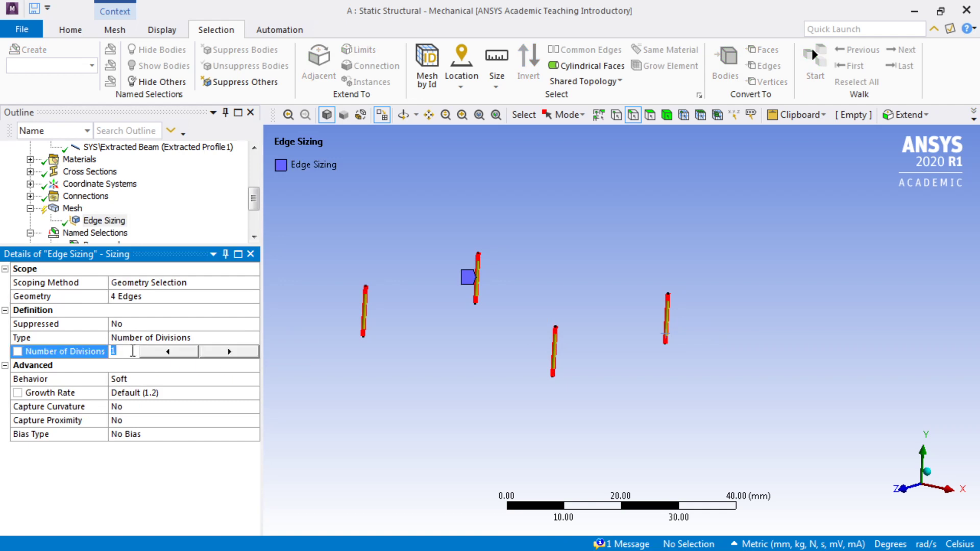
{"action": "left_click", "coordinate": [147, 380]}
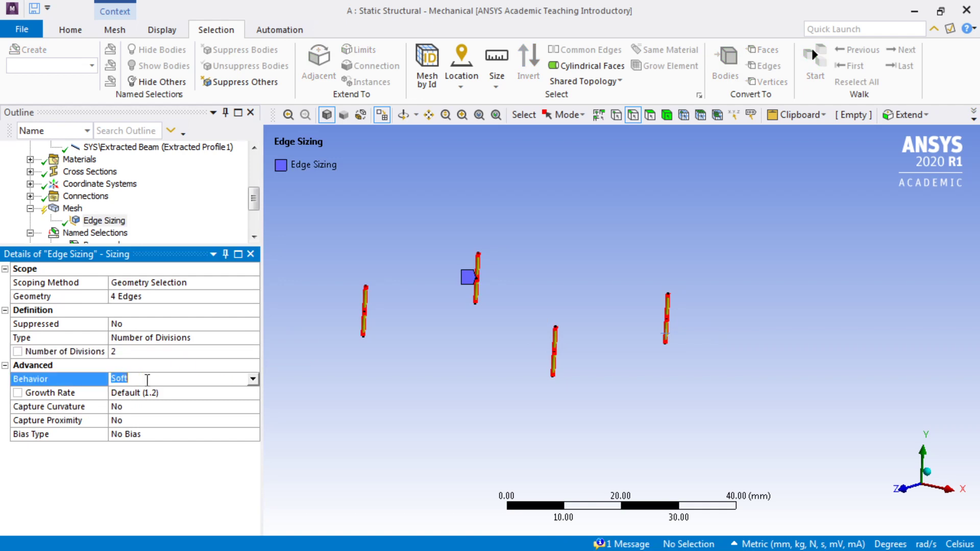
{"action": "left_click", "coordinate": [253, 380]}
{"action": "left_click", "coordinate": [227, 399]}
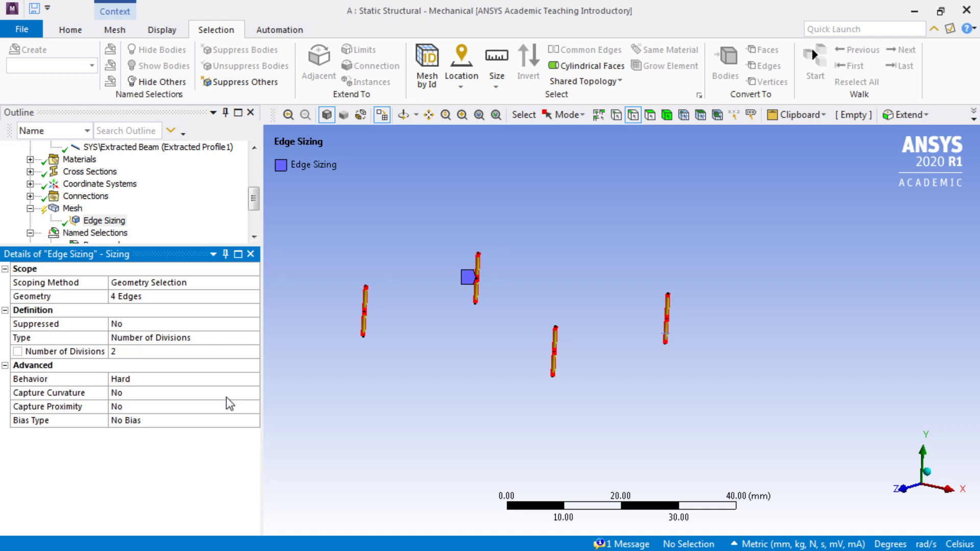
Regenerate the mesh with the new edge sizing and inspect the divisions on the bolt beams.
{"action": "right_click", "coordinate": [72, 208]}
{"action": "left_click", "coordinate": [280, 260]}
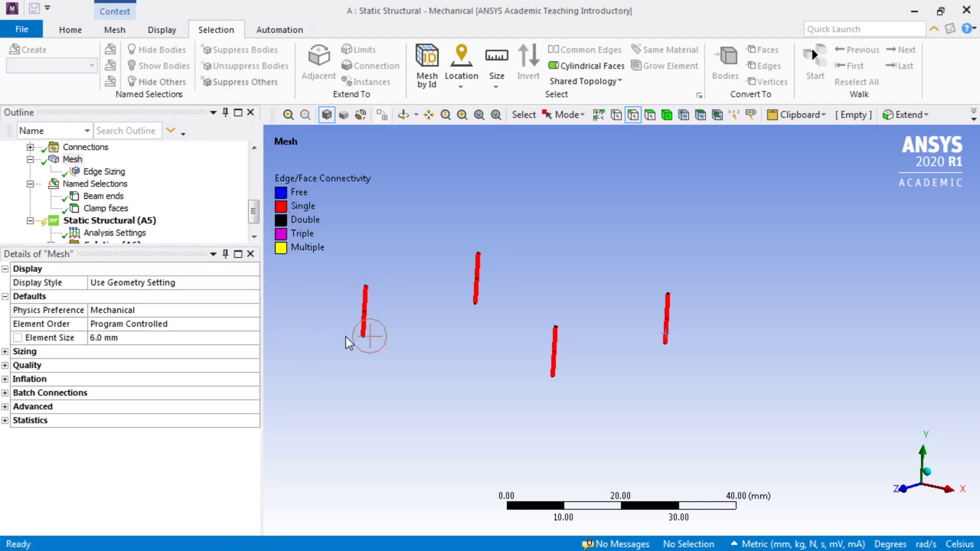
{"action": "mouse_move", "coordinate": [345, 336]}
{"action": "middle_mouse_down"}
{"action": "mouse_move", "coordinate": [366, 328]}
{"action": "mouse_move", "coordinate": [329, 341]}
{"action": "middle_mouse_up"}
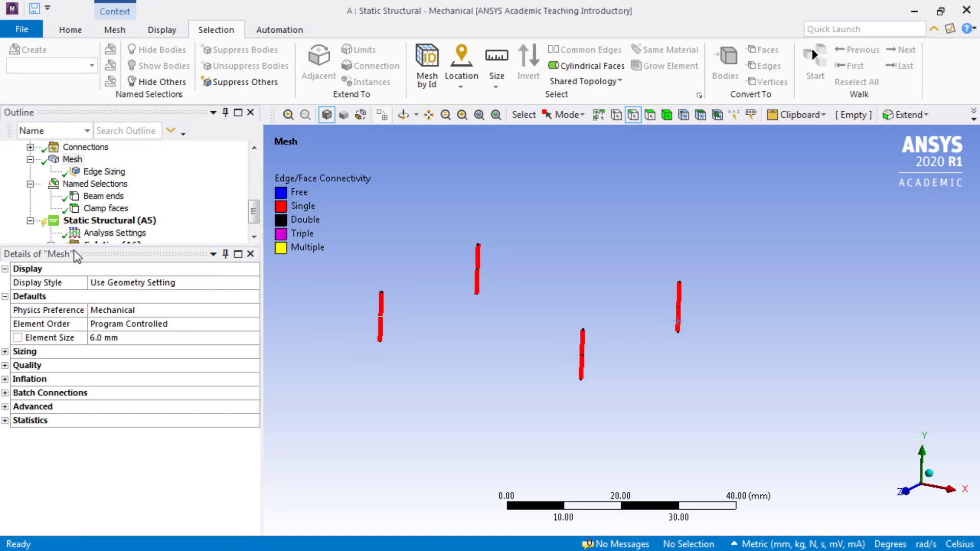
Add a Bolt Pretension load to the static structural analysis, scoped to the leftmost bolt beam edge.
{"action": "left_click_drag", "start_coordinate": [81, 364], "coordinate": [81, 368]}
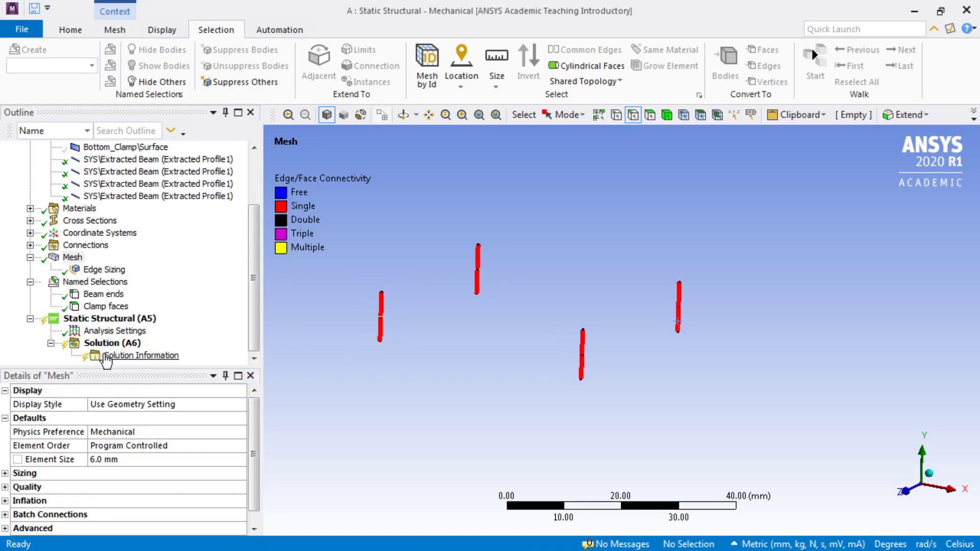
{"action": "left_click", "coordinate": [103, 320]}
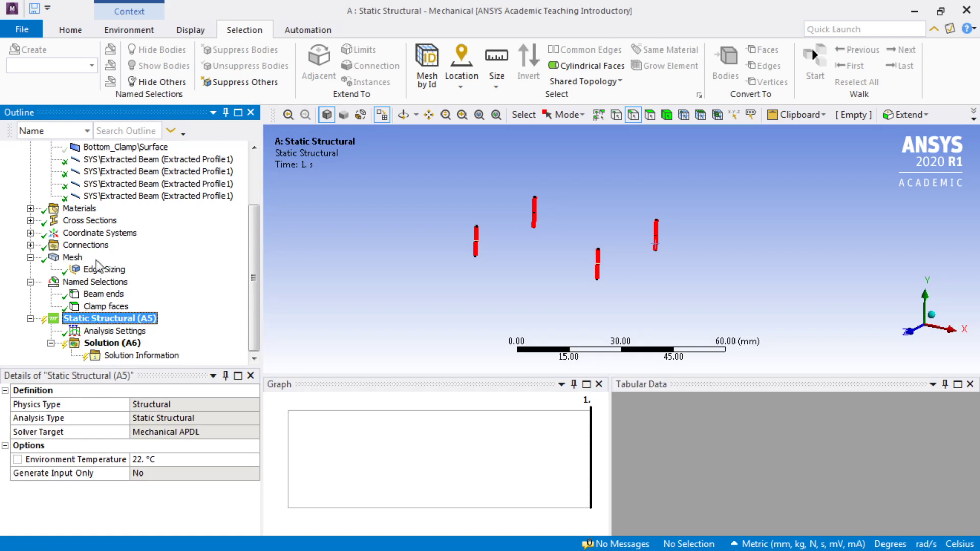
{"action": "left_click", "coordinate": [129, 30]}
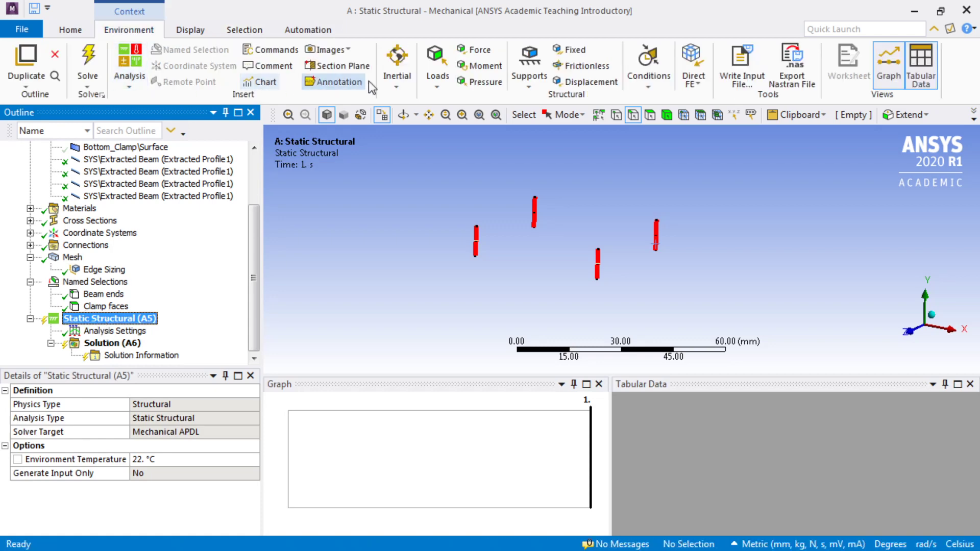
{"action": "left_click", "coordinate": [435, 77]}
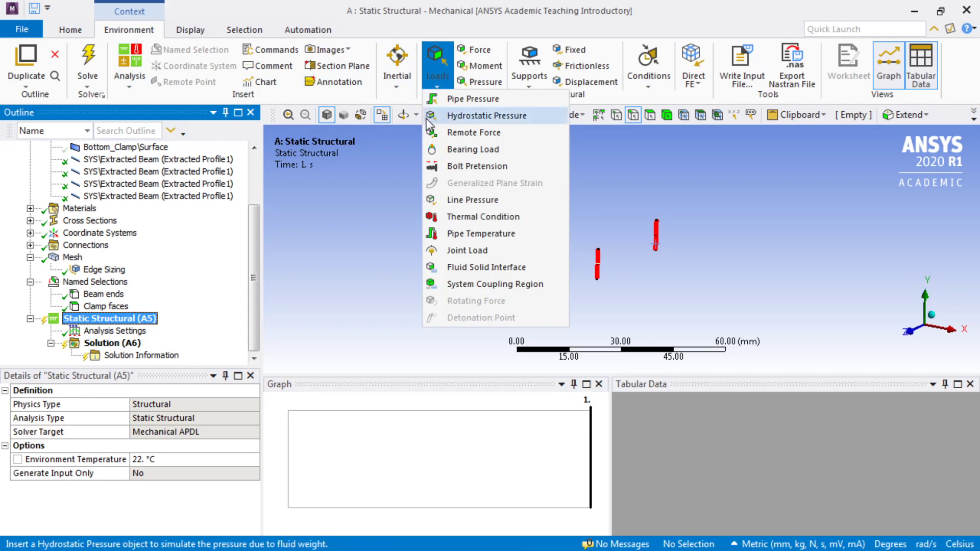
{"action": "left_click", "coordinate": [449, 165]}
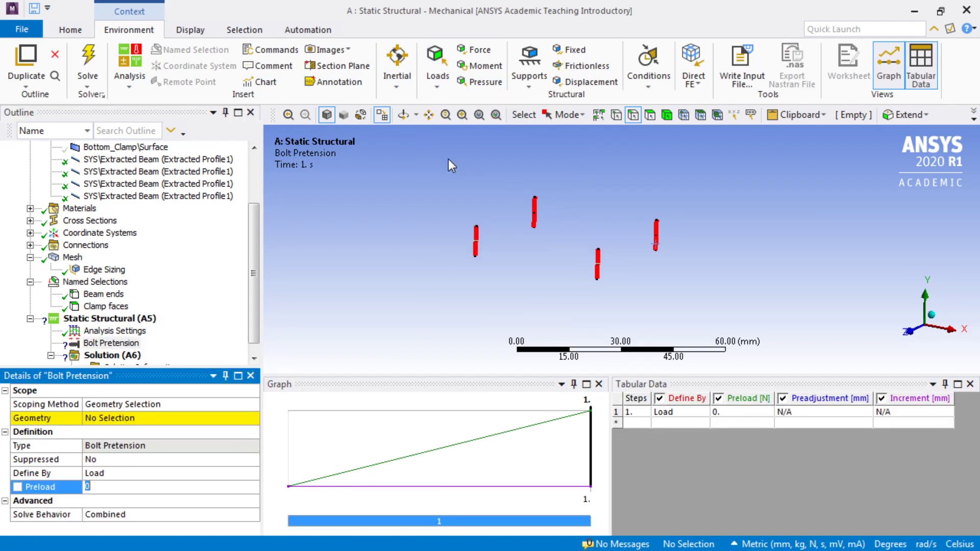
{"action": "left_click", "coordinate": [476, 244]}
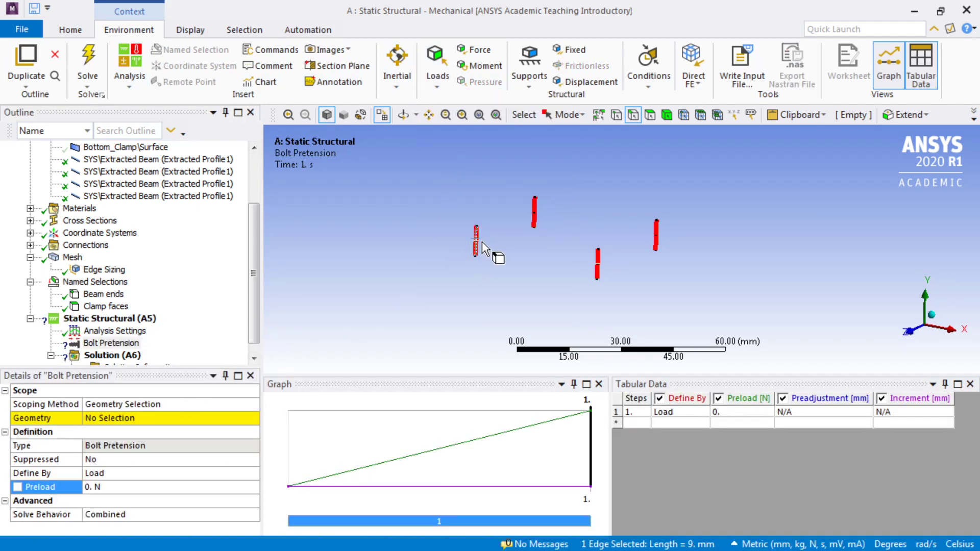
{"action": "key", "text": "Return"}
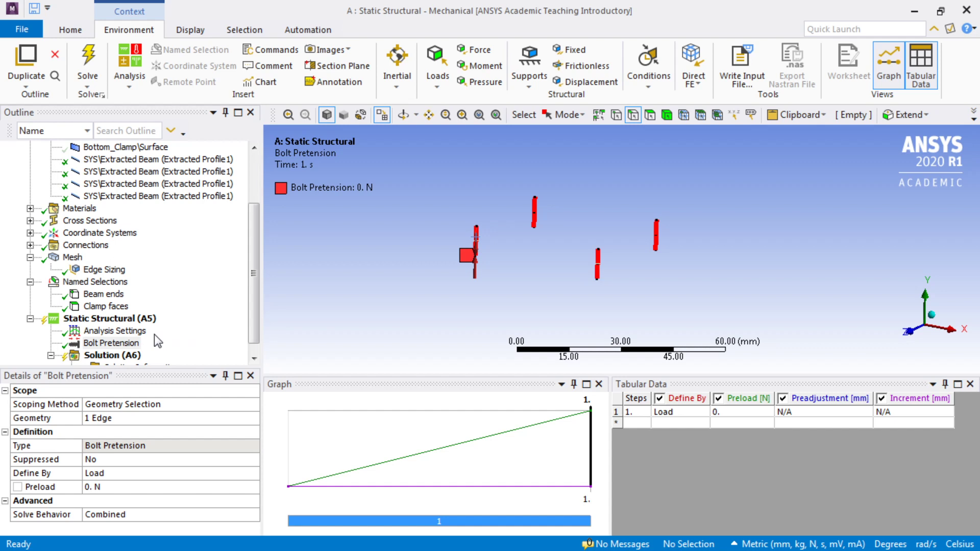
Set the number of steps in the analysis settings to 2.
{"action": "left_click", "coordinate": [117, 332]}
{"action": "left_click", "coordinate": [115, 404]}
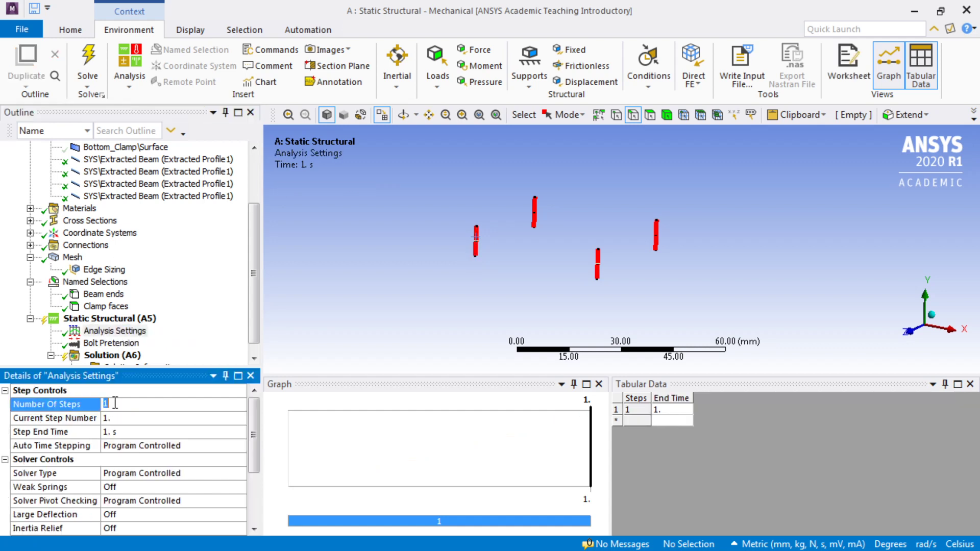
{"action": "type", "text": "2"}
{"action": "key", "text": "Return"}
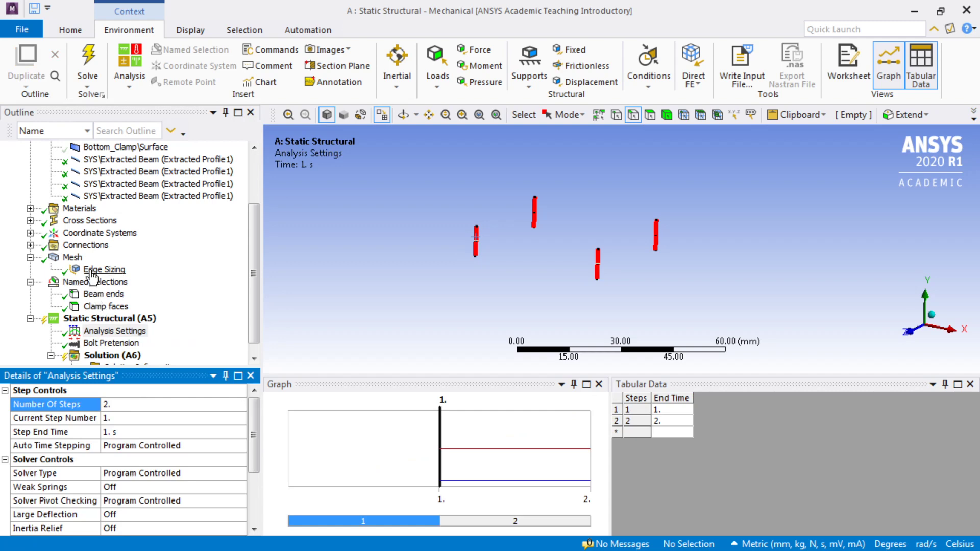
Set the bolt pretension preload to 5000 N in step 1 and define step 2 as Lock.
{"action": "left_click", "coordinate": [104, 344]}
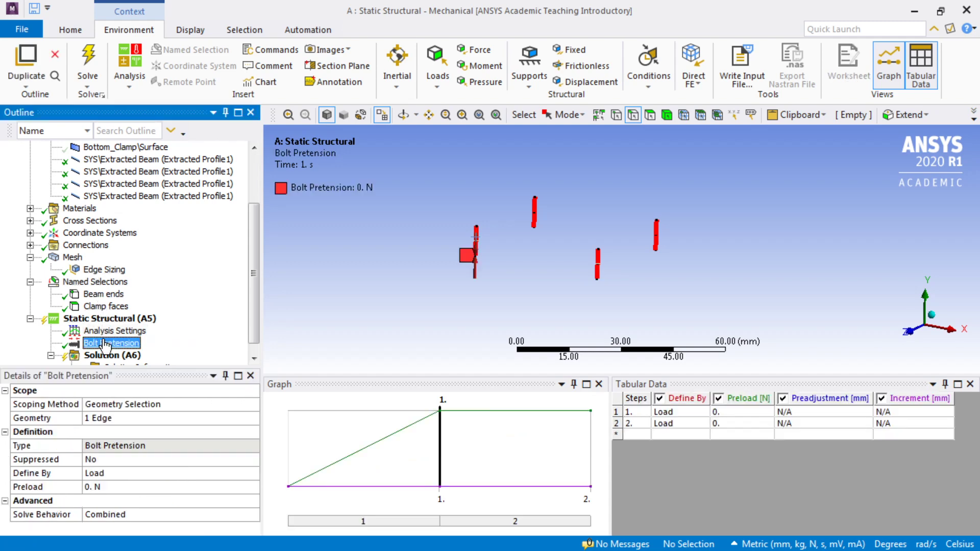
{"action": "left_click", "coordinate": [730, 412]}
{"action": "type", "text": "5000"}
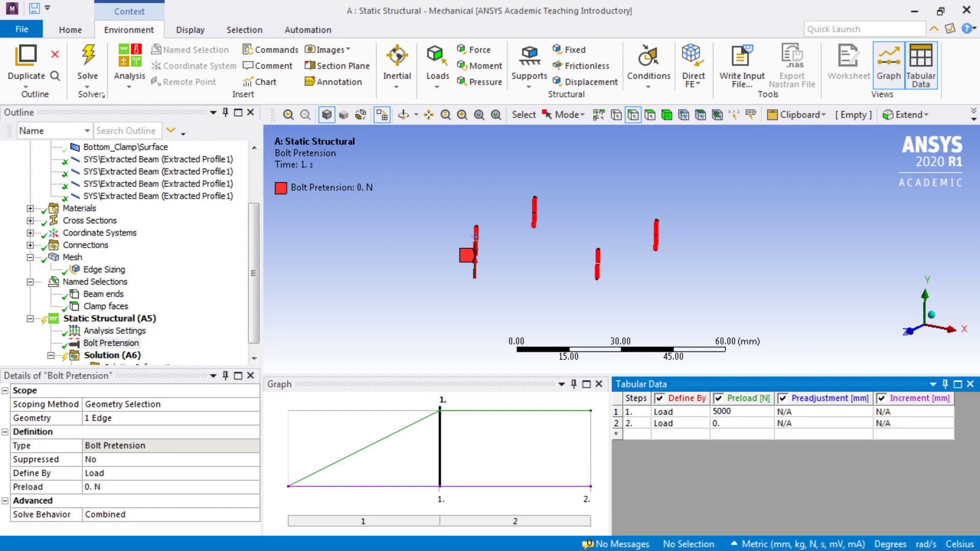
{"action": "key", "text": "Return"}
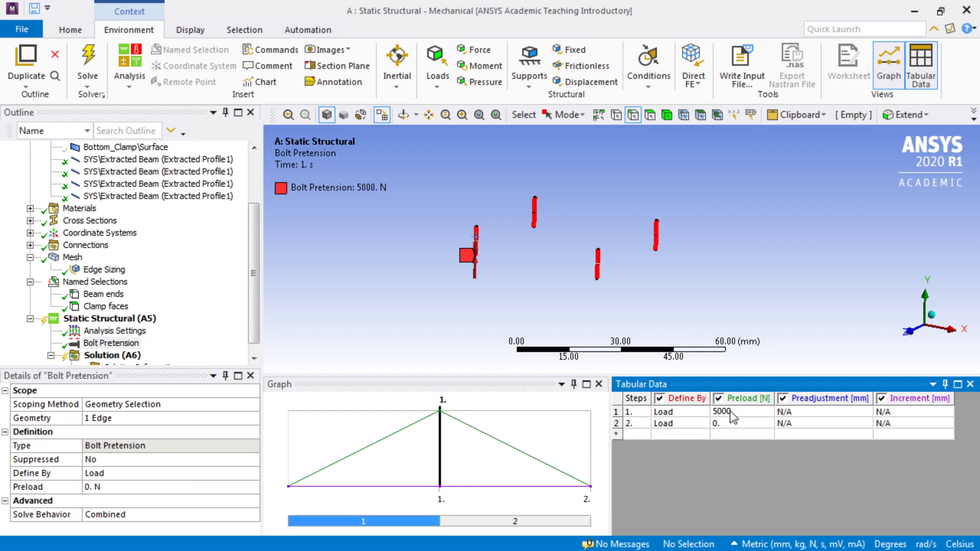
{"action": "left_click", "coordinate": [708, 424]}
{"action": "left_click", "coordinate": [707, 426]}
{"action": "left_click", "coordinate": [707, 426]}
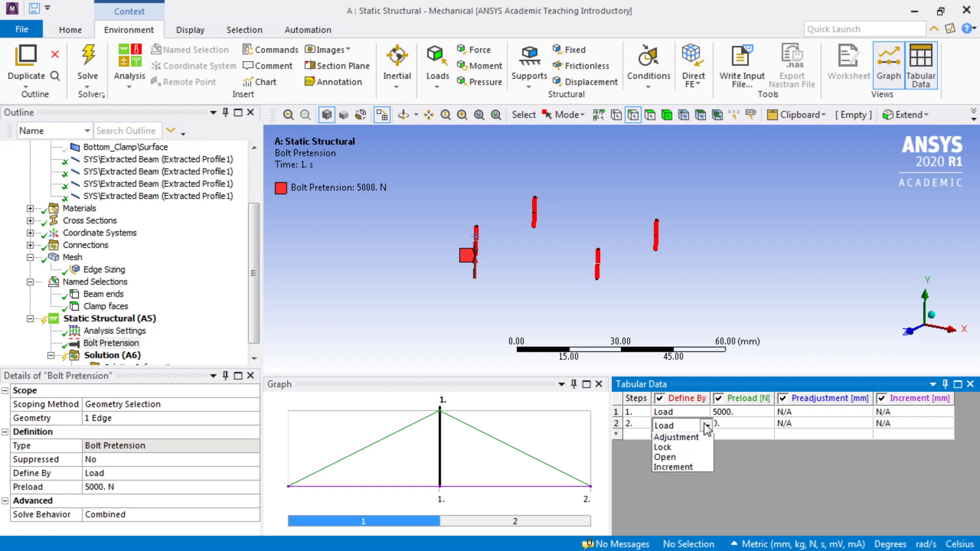
{"action": "left_click", "coordinate": [690, 458]}
{"action": "left_click", "coordinate": [455, 348]}
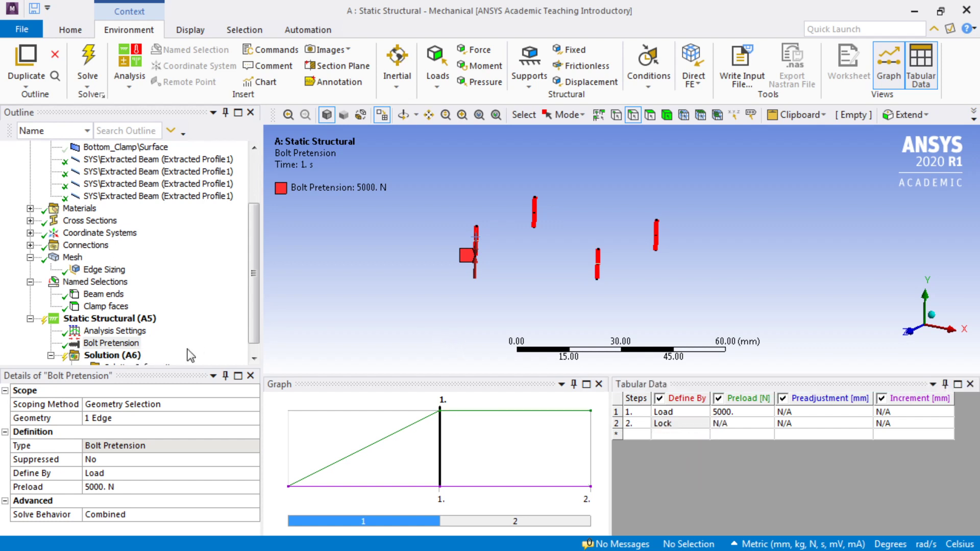
Duplicate the bolt pretension load three times so that each of the four bolts has its own.
{"action": "scroll", "coordinate": [253, 339], "scroll_direction": "down", "scroll_amount": 1}
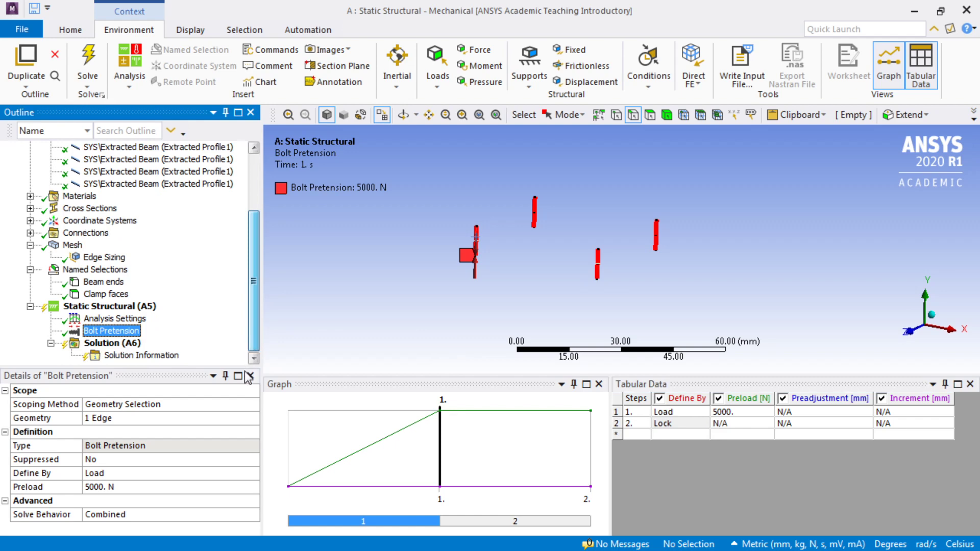
{"action": "right_click", "coordinate": [113, 332]}
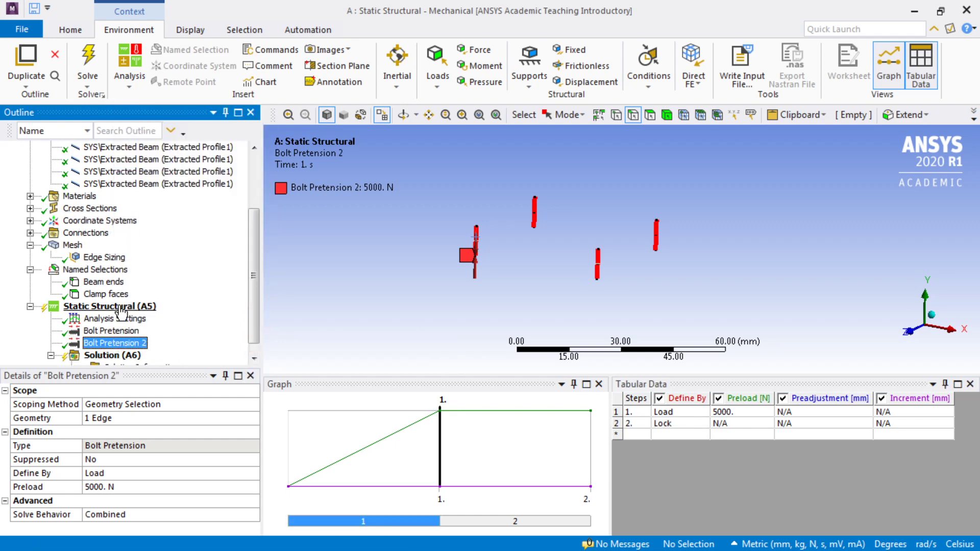
{"action": "right_click", "coordinate": [124, 341]}
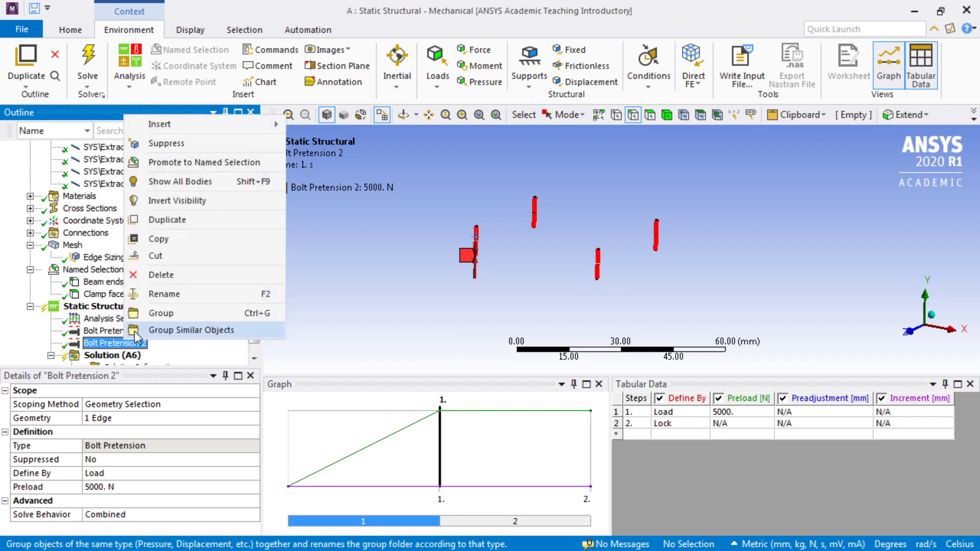
{"action": "left_click", "coordinate": [153, 219]}
{"action": "right_click", "coordinate": [123, 356]}
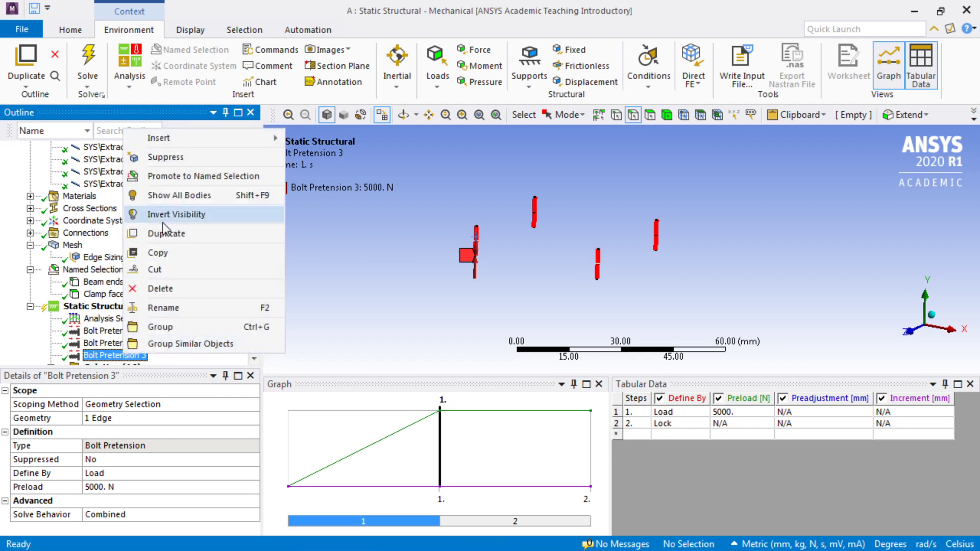
{"action": "left_click", "coordinate": [165, 234]}
Rescope Bolt Pretension 2 to the beam edge of the second bolt from the left.
{"action": "left_click", "coordinate": [125, 331]}
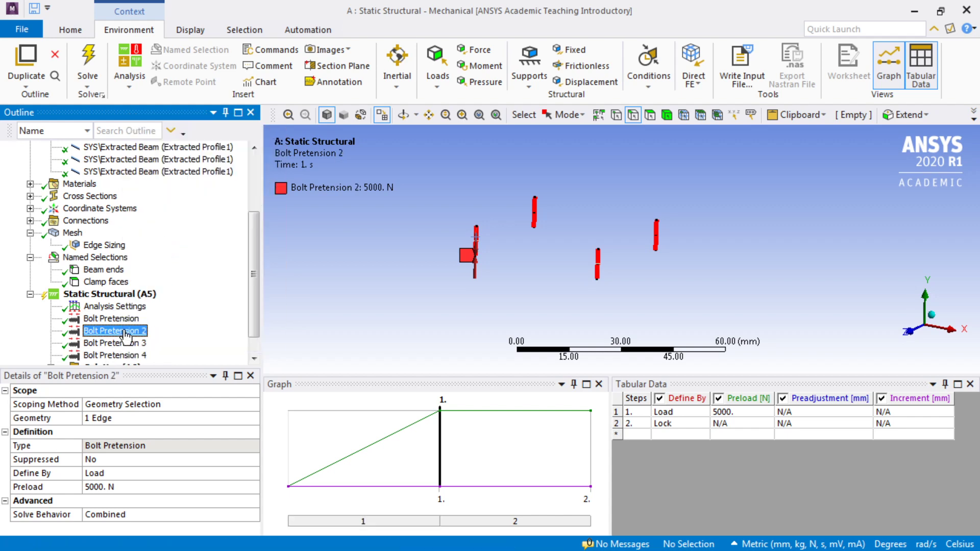
{"action": "left_click", "coordinate": [109, 418]}
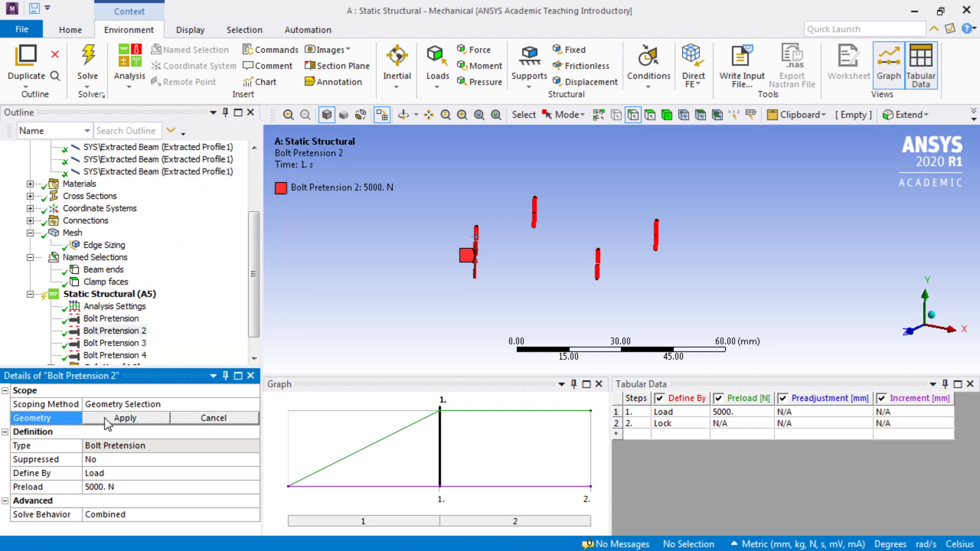
{"action": "left_click", "coordinate": [534, 212]}
{"action": "left_click", "coordinate": [125, 418]}
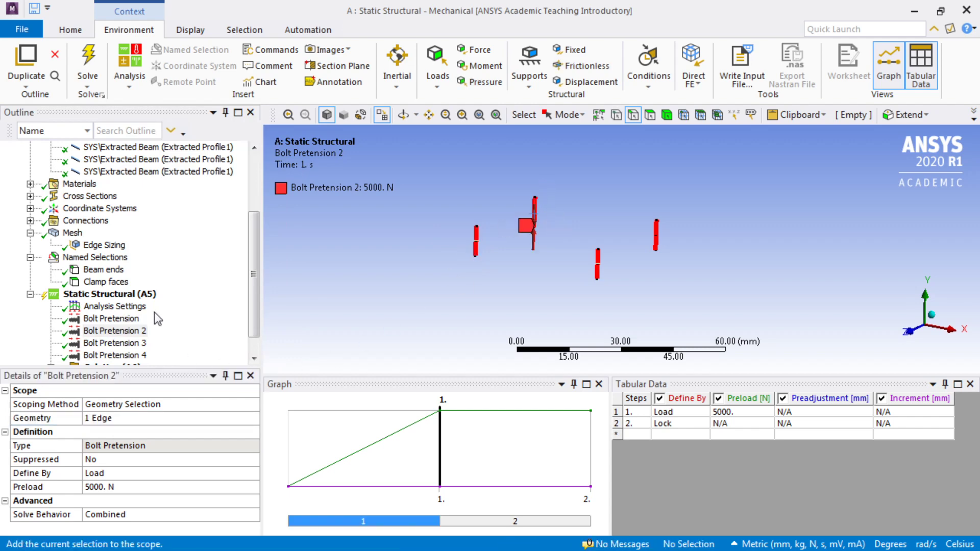
Rescope Bolt Pretension 3 to the beam edge of the third bolt from the left.
{"action": "left_click", "coordinate": [117, 344]}
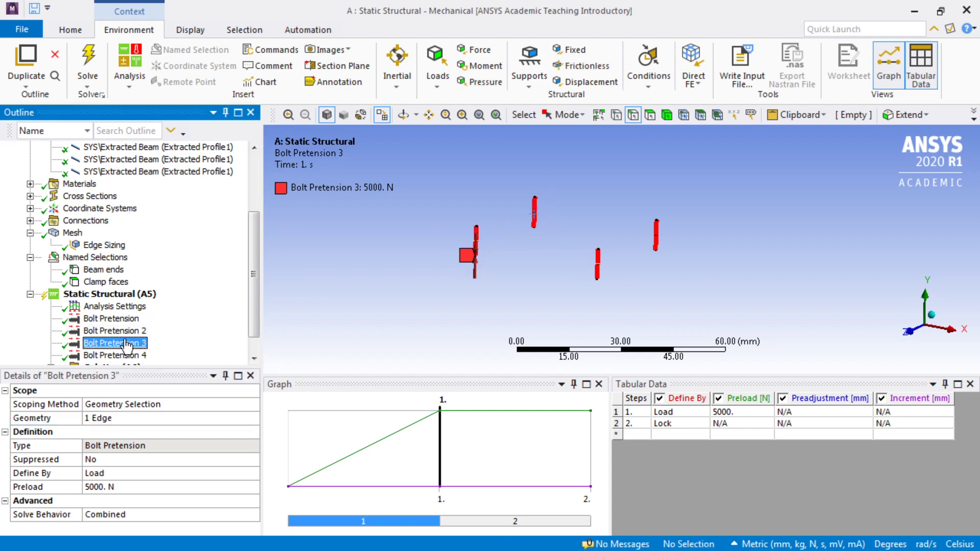
{"action": "left_click", "coordinate": [598, 266]}
{"action": "left_click", "coordinate": [110, 419]}
{"action": "left_click", "coordinate": [126, 418]}
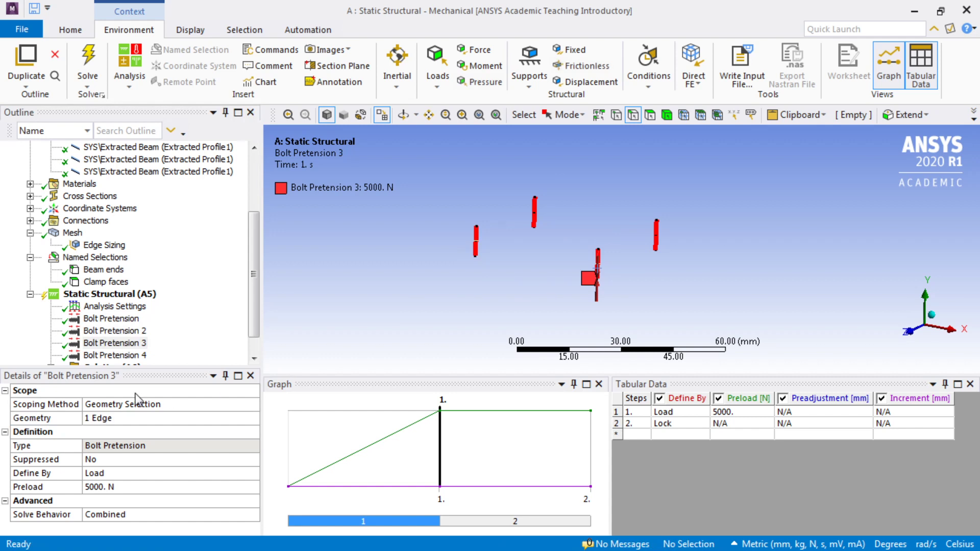
Rescope Bolt Pretension 4 to the rightmost bolt beam edge and review all four pretension loads together.
{"action": "left_click", "coordinate": [122, 356]}
{"action": "left_click", "coordinate": [657, 222]}
{"action": "left_click", "coordinate": [110, 418]}
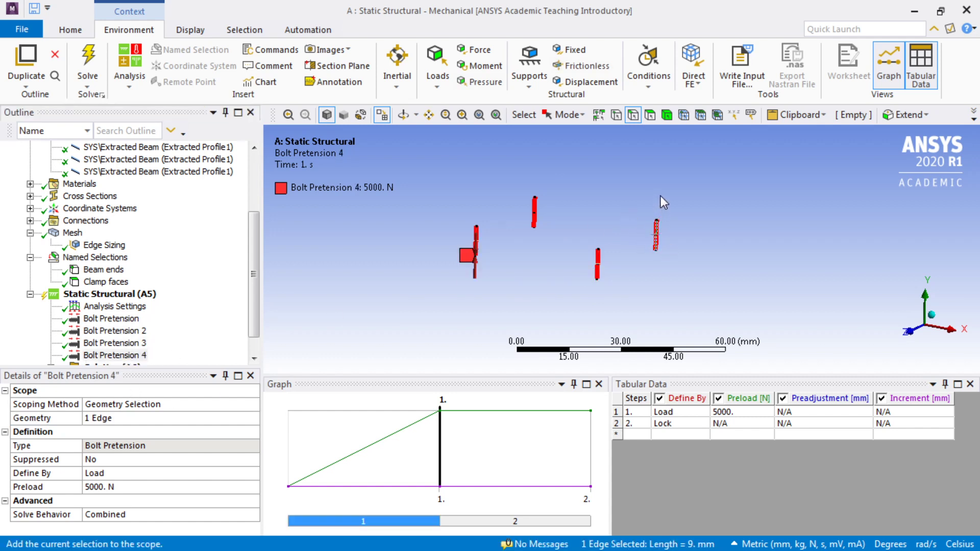
{"action": "left_click", "coordinate": [125, 418]}
{"action": "left_click", "coordinate": [109, 320]}
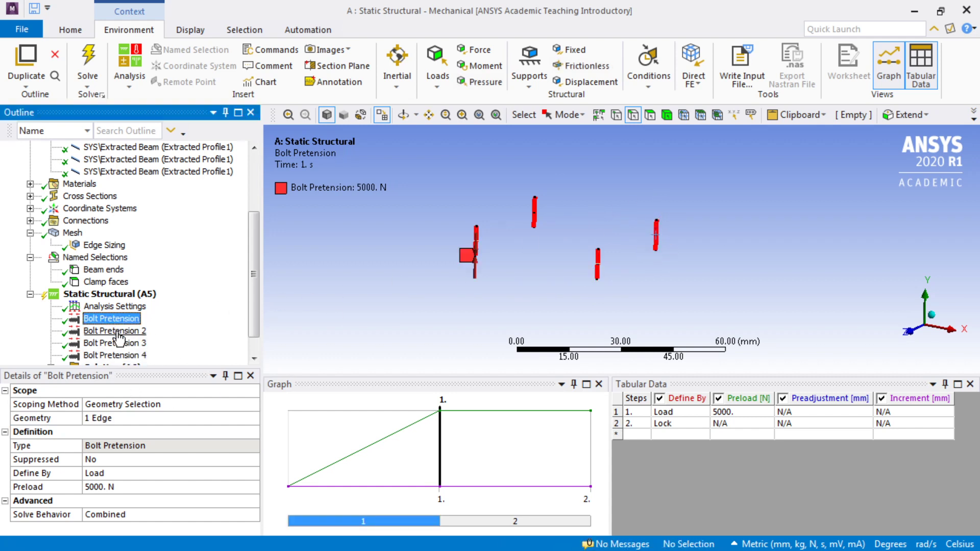
{"action": "left_click", "coordinate": [107, 356], "text": "shift"}
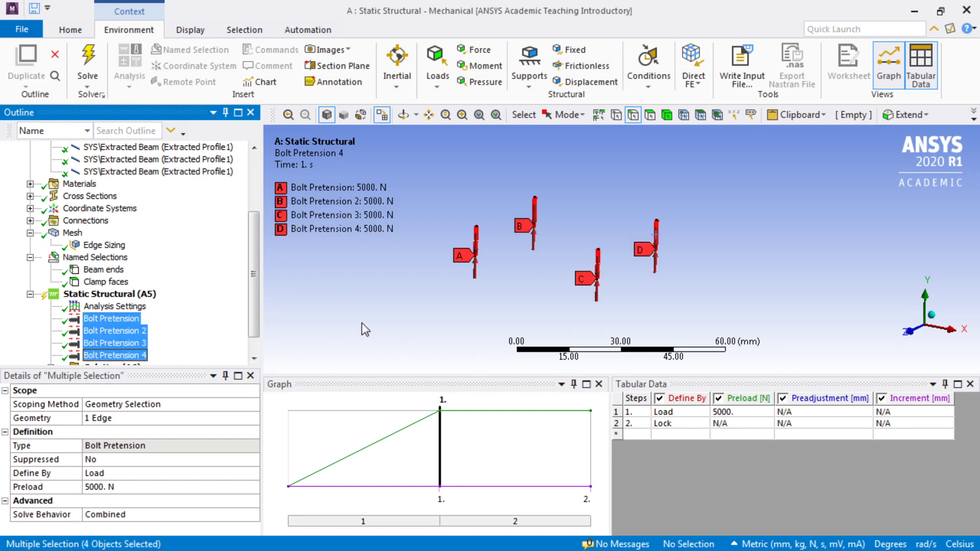
Show all bodies and add a Fixed Support to the short end edge of the left plate in the static structural analysis.
{"action": "left_click", "coordinate": [96, 296]}
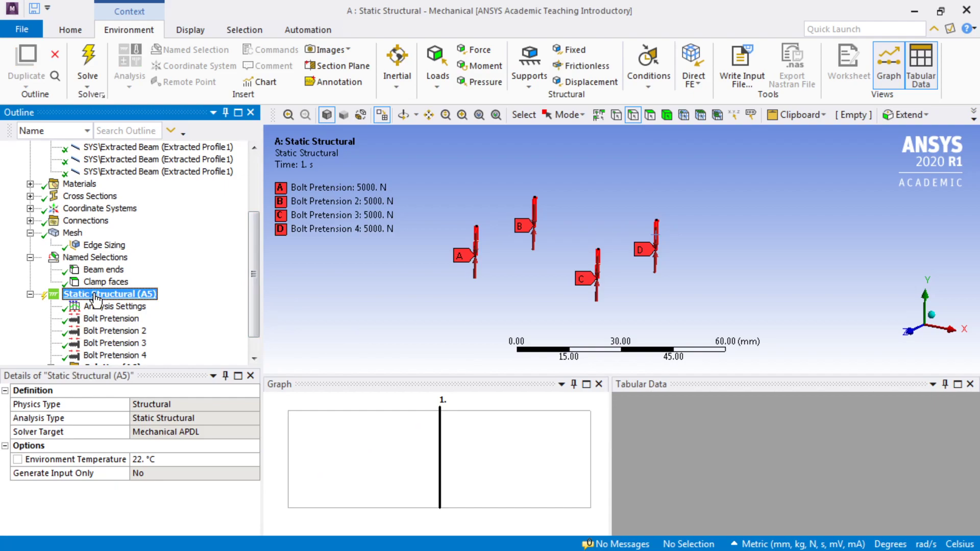
{"action": "right_click", "coordinate": [335, 275]}
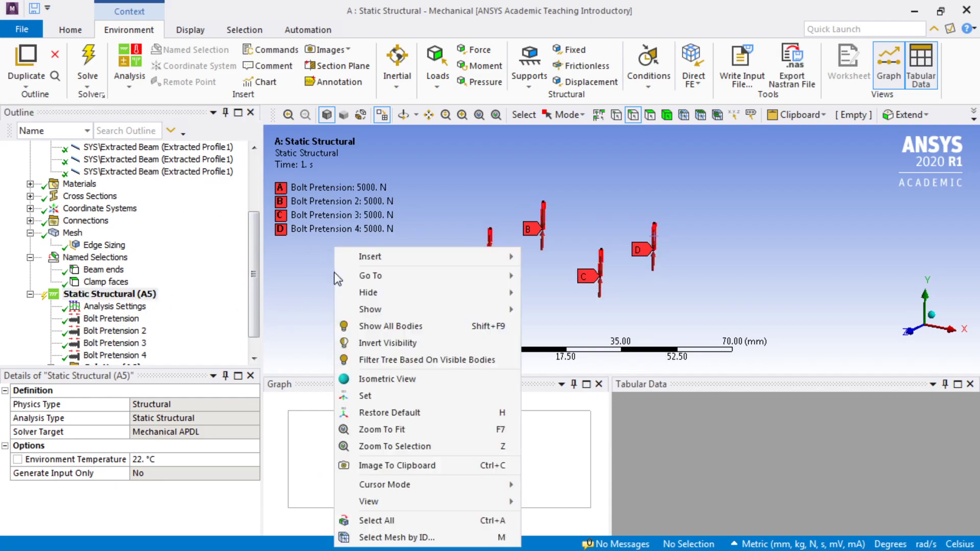
{"action": "left_click", "coordinate": [351, 326]}
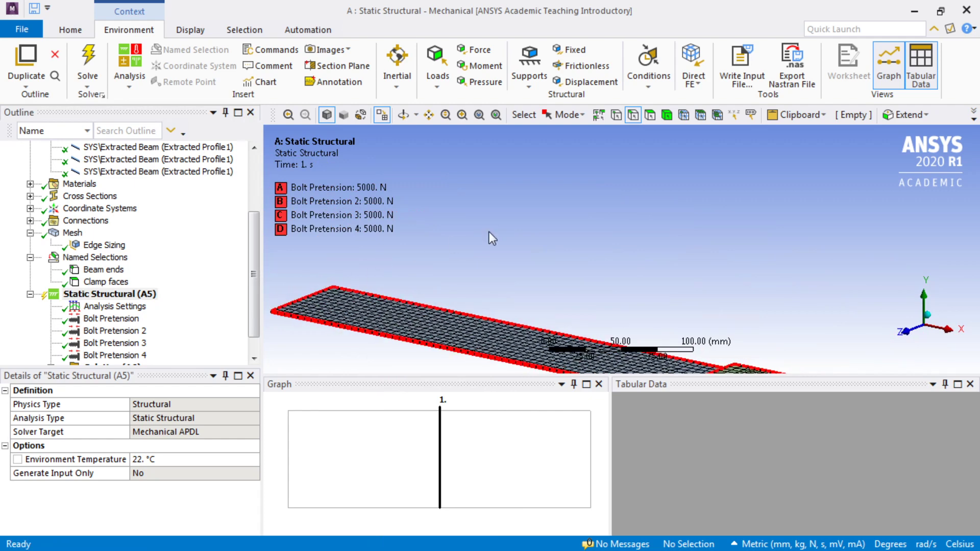
{"action": "left_click", "coordinate": [304, 297]}
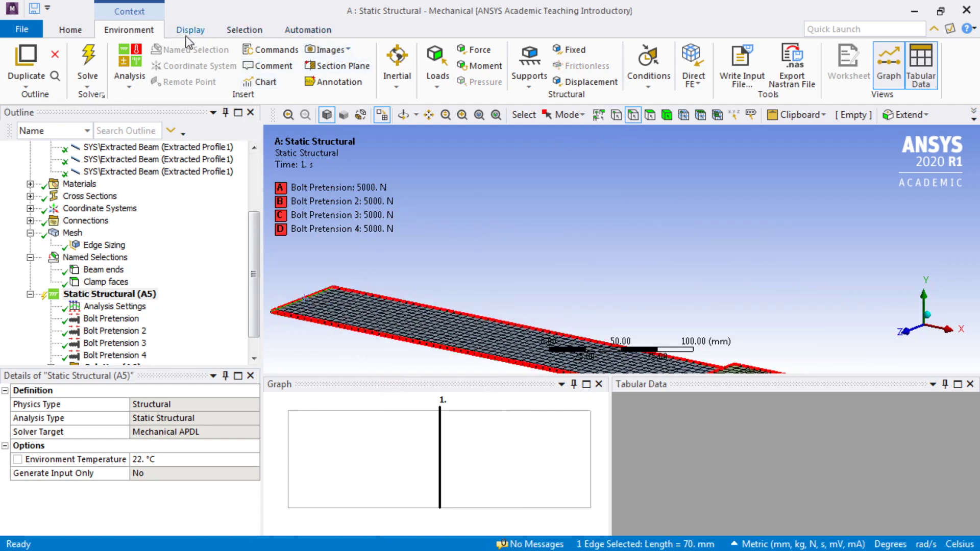
{"action": "left_click", "coordinate": [567, 50]}
Add a Force on the short end edge of the right plate, opposite the fixed support, and define it by Components.
{"action": "scroll", "coordinate": [501, 160], "scroll_direction": "down", "scroll_amount": 3}
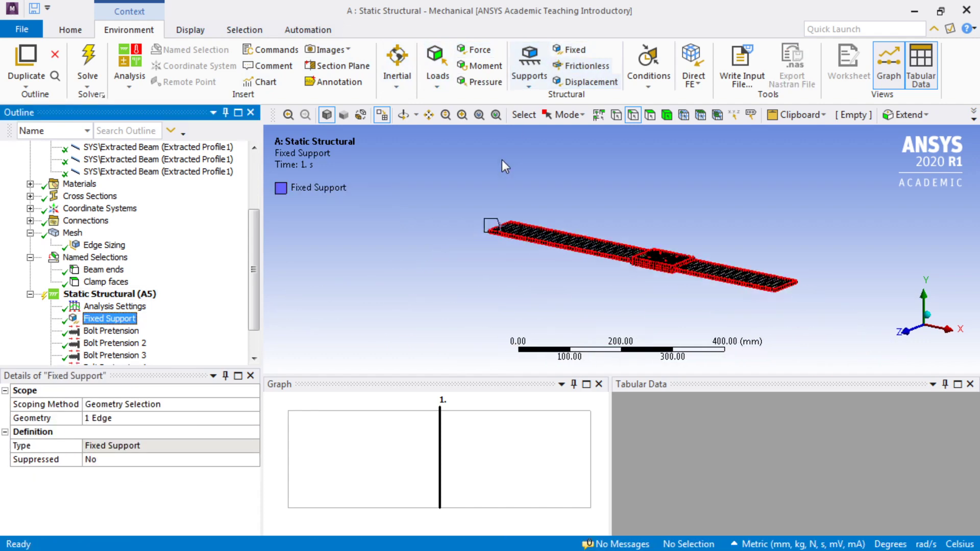
{"action": "scroll", "coordinate": [659, 268], "scroll_direction": "down", "scroll_amount": 2}
{"action": "scroll", "coordinate": [652, 267], "scroll_direction": "up", "scroll_amount": 1}
{"action": "scroll", "coordinate": [652, 268], "scroll_direction": "up", "scroll_amount": 2}
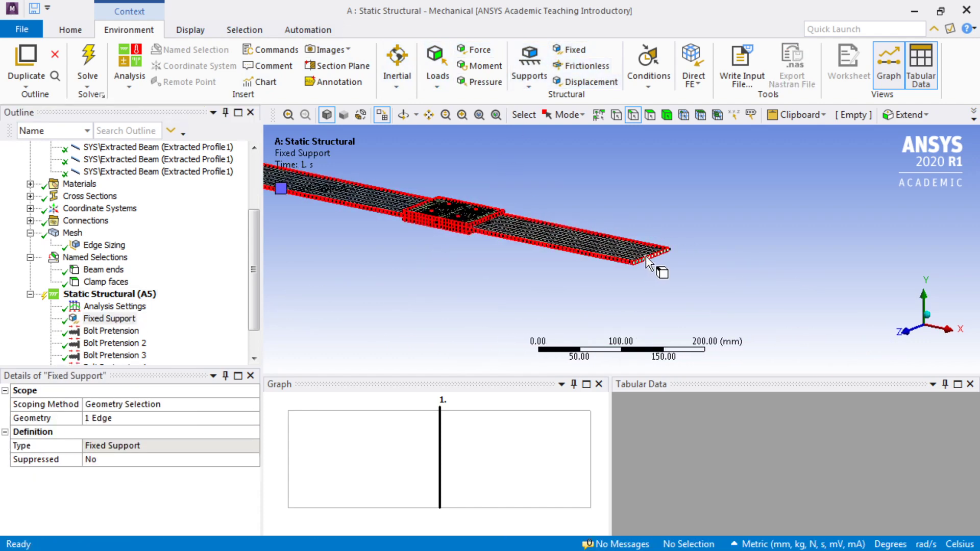
{"action": "left_click", "coordinate": [470, 53]}
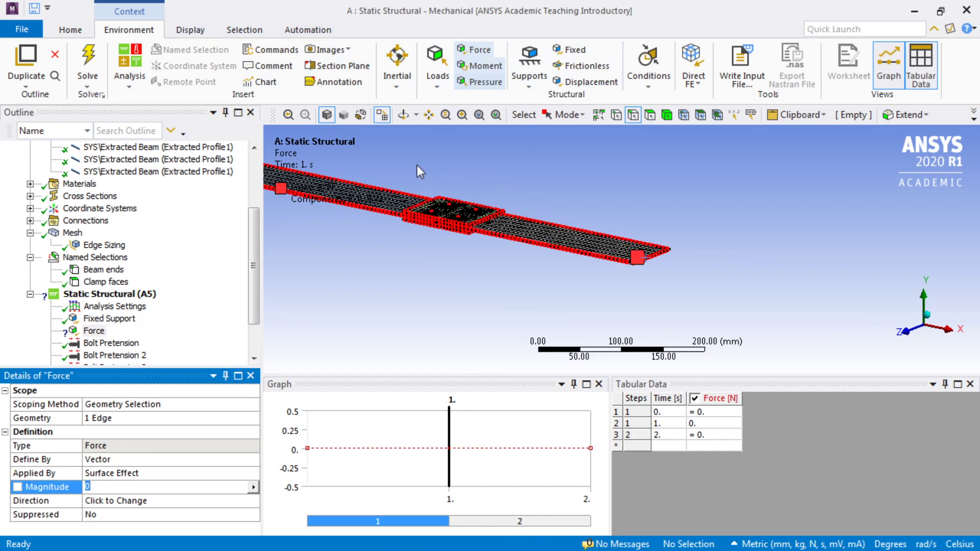
{"action": "left_click", "coordinate": [226, 460]}
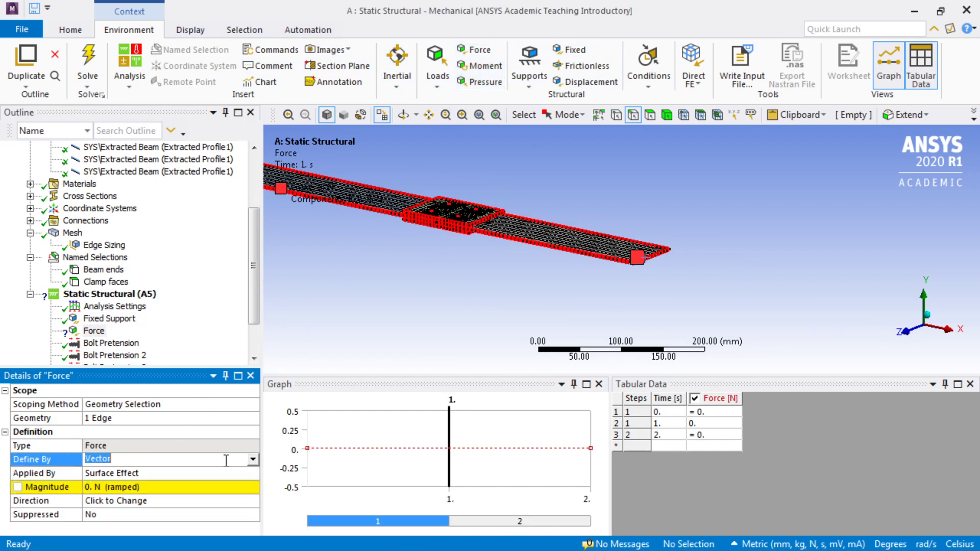
{"action": "left_click", "coordinate": [253, 459]}
{"action": "left_click", "coordinate": [238, 473]}
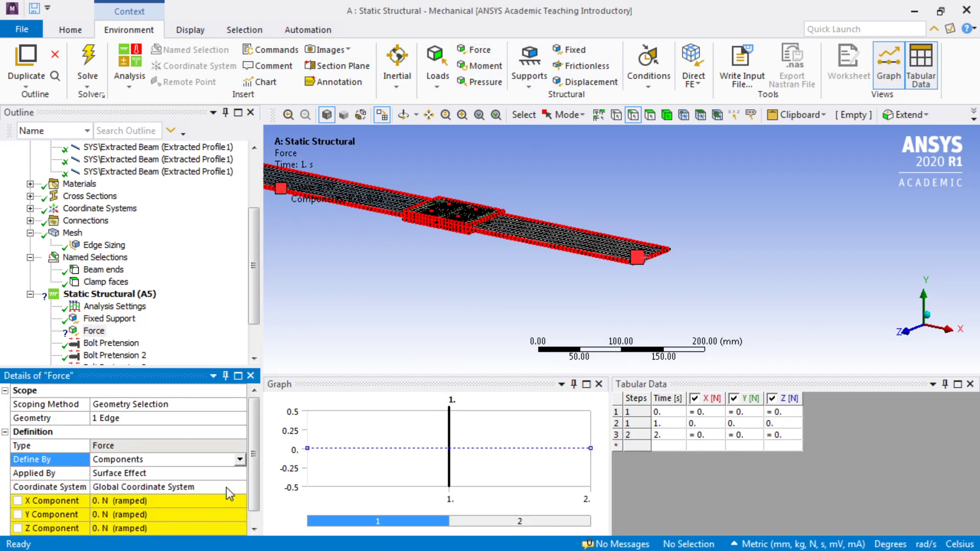
Set the force's Y component to -100 N at 2 s and to 0 N at 1 s, so it ramps only in step 2.
{"action": "left_click", "coordinate": [116, 514]}
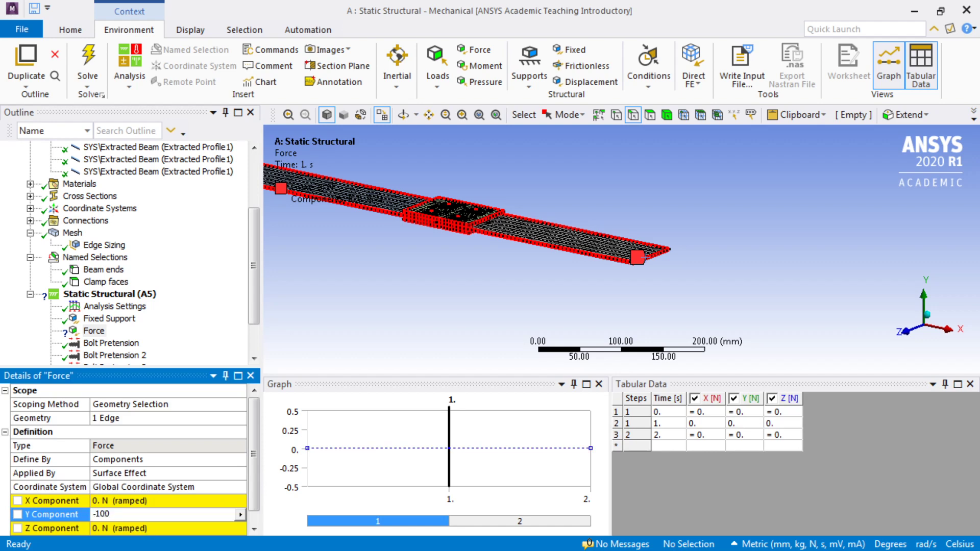
{"action": "type", "text": "-100"}
{"action": "key", "text": "Return"}
{"action": "left_click", "coordinate": [740, 436]}
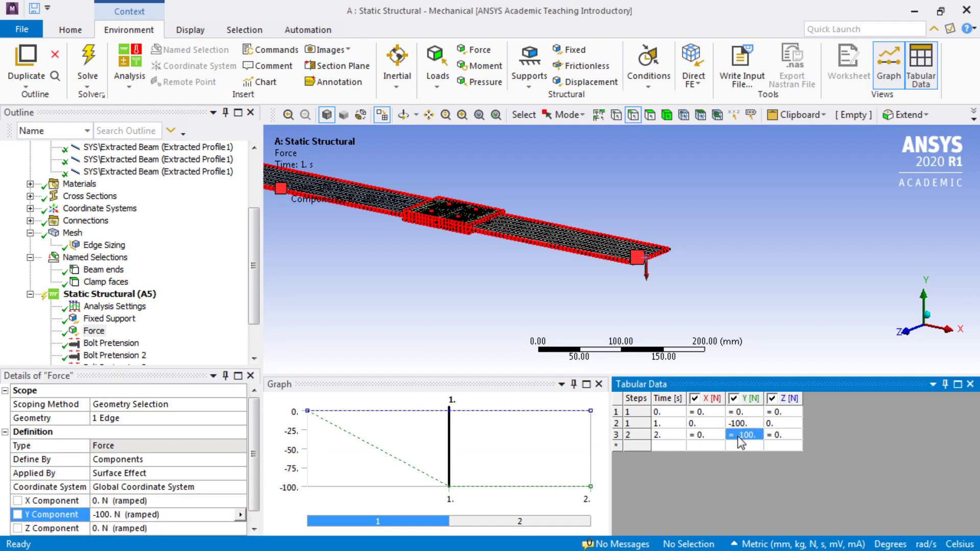
{"action": "left_click", "coordinate": [740, 435]}
{"action": "key", "text": "Up"}
{"action": "type", "text": "0"}
{"action": "key", "text": "Return"}
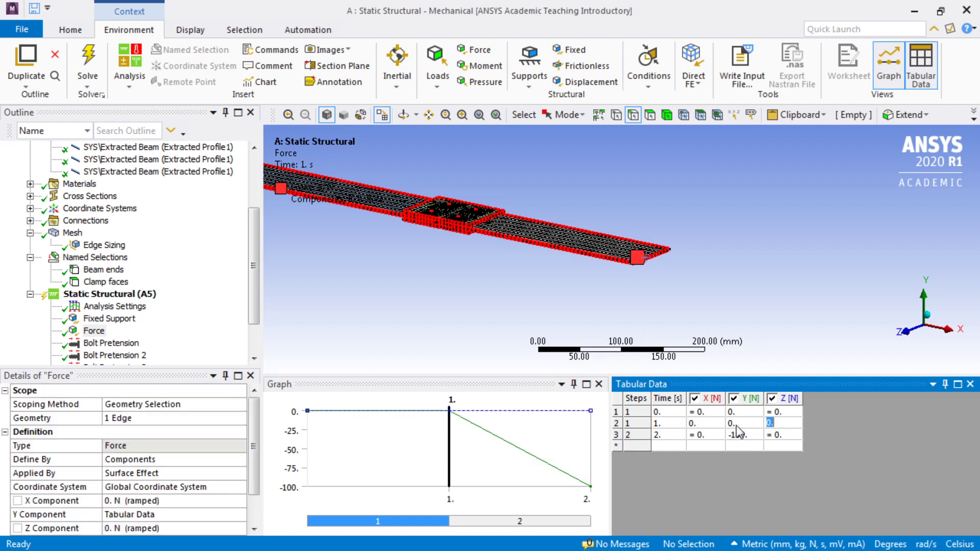
{"action": "left_click", "coordinate": [540, 305]}
{"action": "key", "text": "F7"}
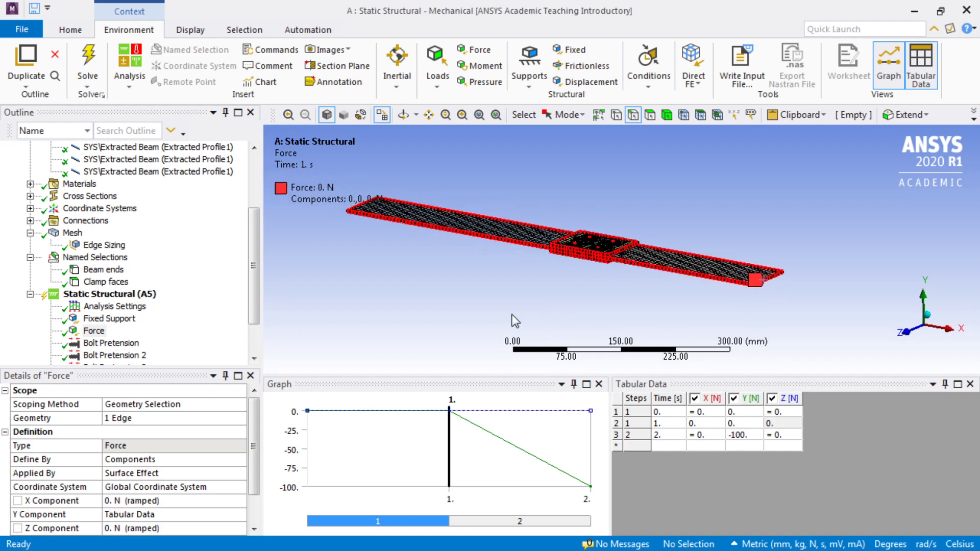
Insert a Contact Tool under Connections and generate its initial contact results.
{"action": "left_click_drag", "start_coordinate": [254, 280], "coordinate": [254, 227]}
{"action": "left_click", "coordinate": [30, 172]}
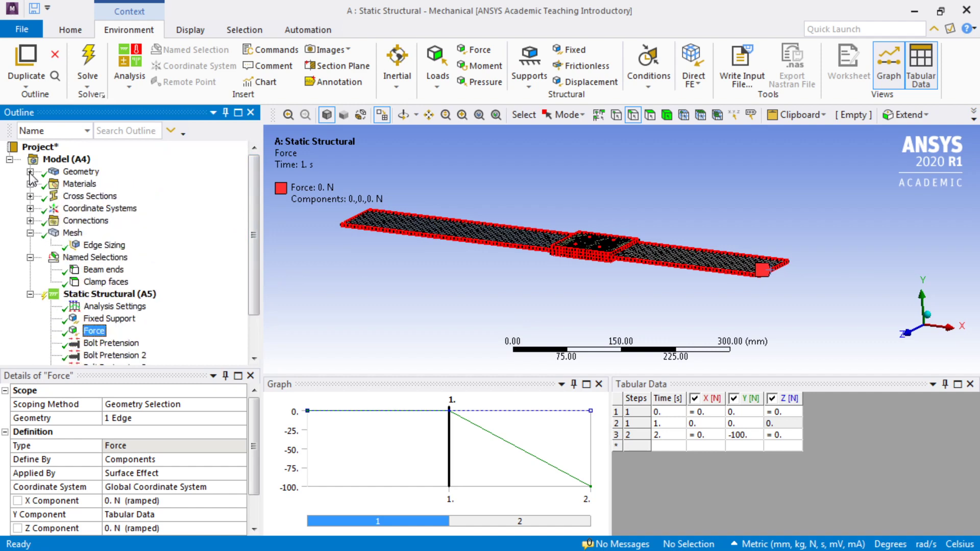
{"action": "right_click", "coordinate": [79, 222]}
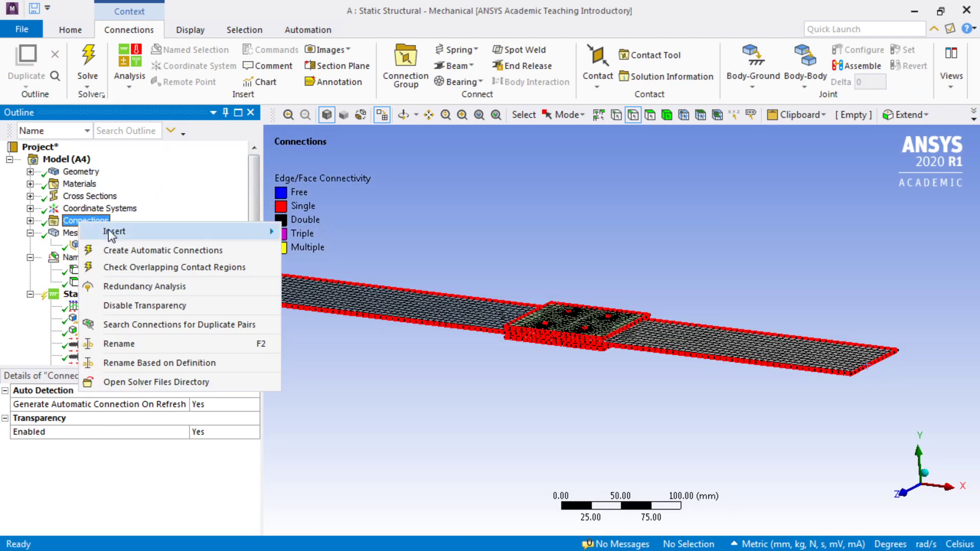
{"action": "mouse_move", "coordinate": [108, 230]}
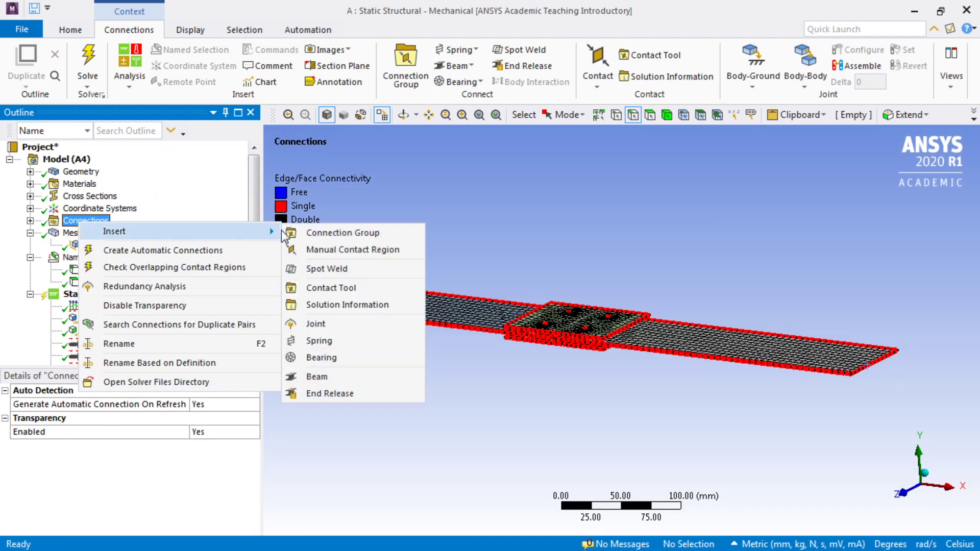
{"action": "left_click", "coordinate": [313, 287]}
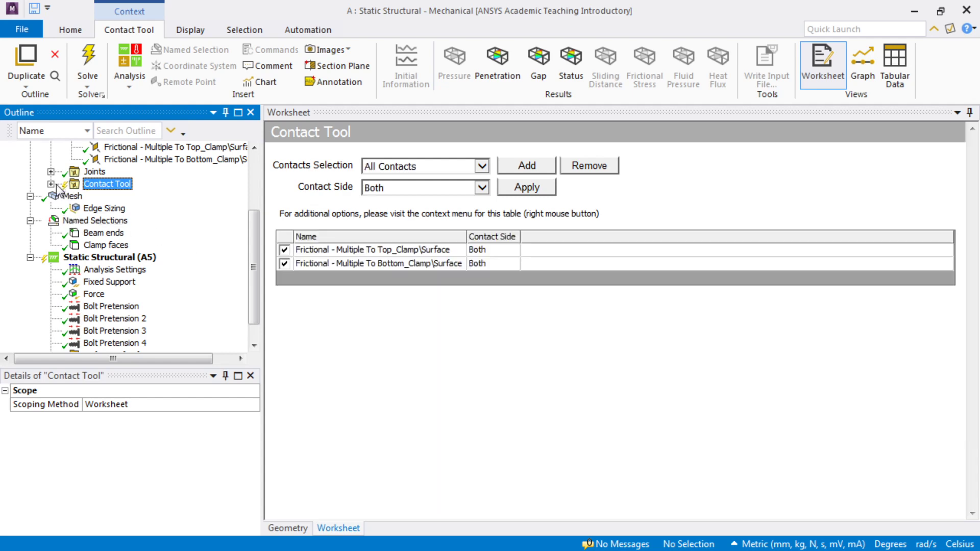
{"action": "left_click", "coordinate": [51, 184]}
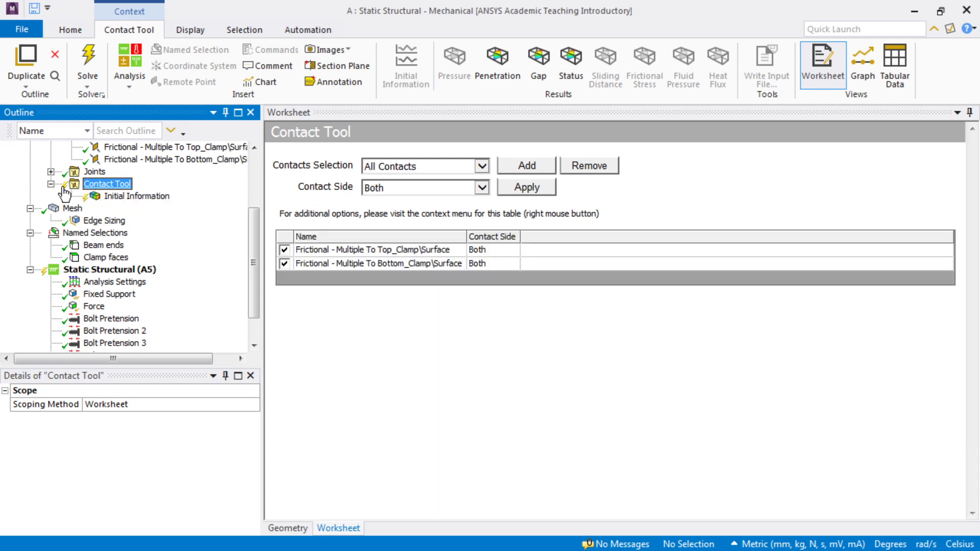
{"action": "right_click", "coordinate": [115, 195]}
{"action": "left_click", "coordinate": [132, 224]}
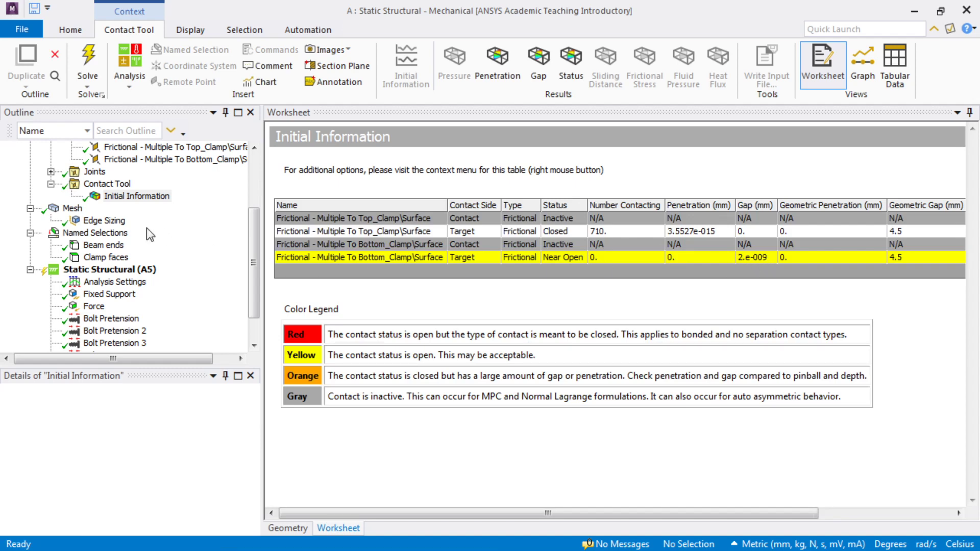
Set the Interface Treatment of the frictional contact to the bottom clamp to Adjust to Touch.
{"action": "scroll", "coordinate": [250, 252], "scroll_direction": "up", "scroll_amount": 4}
{"action": "left_click", "coordinate": [230, 209]}
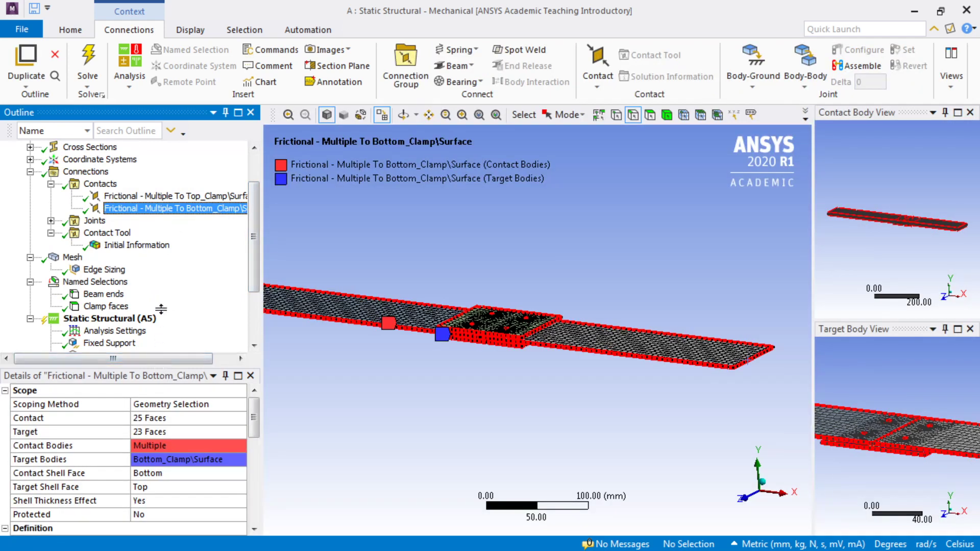
{"action": "left_click_drag", "start_coordinate": [161, 309], "coordinate": [161, 259]}
{"action": "left_click_drag", "start_coordinate": [253, 401], "coordinate": [252, 494]}
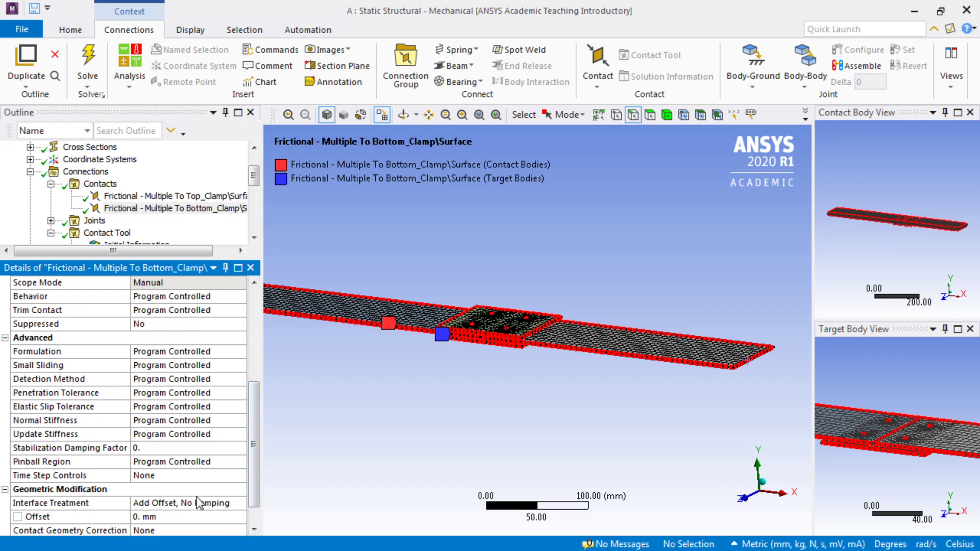
{"action": "left_click", "coordinate": [215, 504]}
{"action": "left_click", "coordinate": [214, 504]}
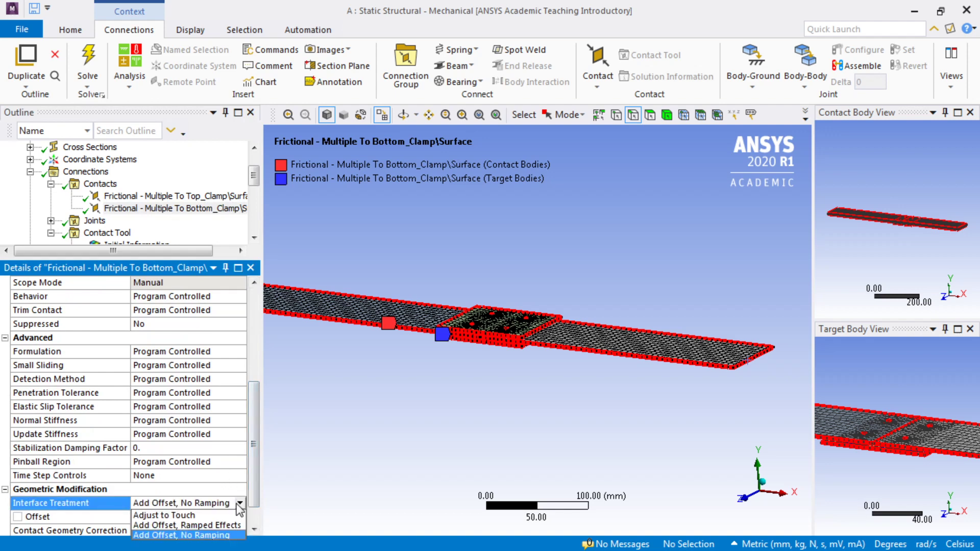
{"action": "left_click", "coordinate": [214, 516]}
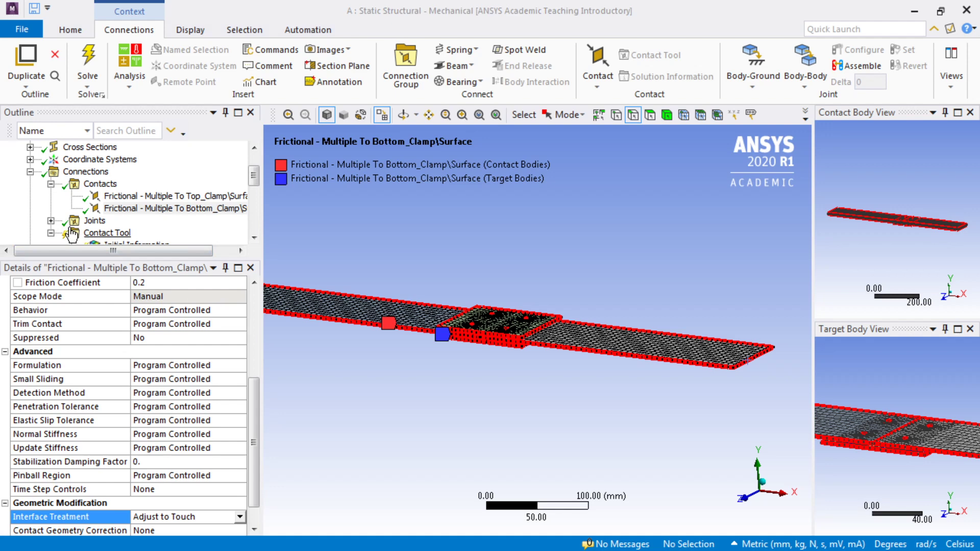
Regenerate the initial contact results in the Contact Tool and enlarge the outline to show the whole analysis tree.
{"action": "left_click", "coordinate": [95, 236]}
{"action": "right_click", "coordinate": [115, 233]}
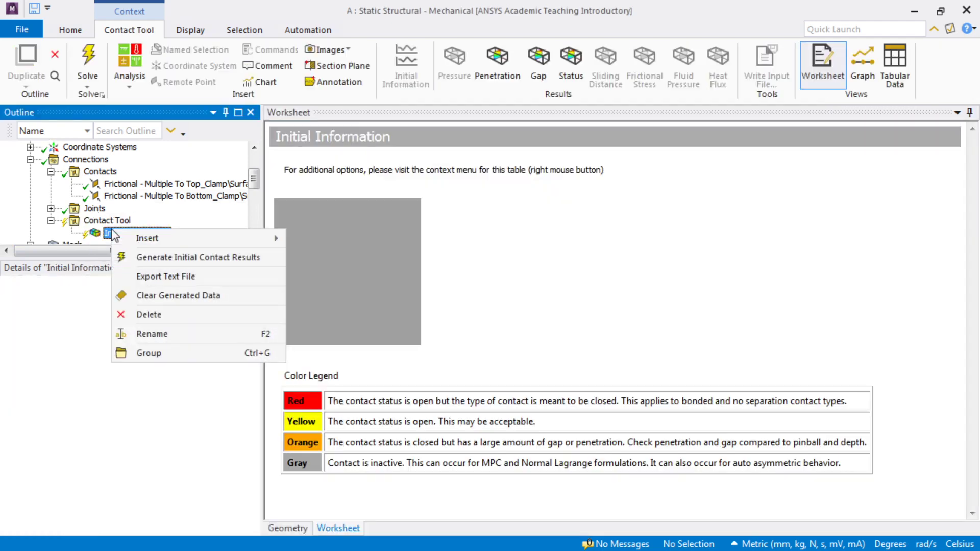
{"action": "left_click", "coordinate": [148, 253]}
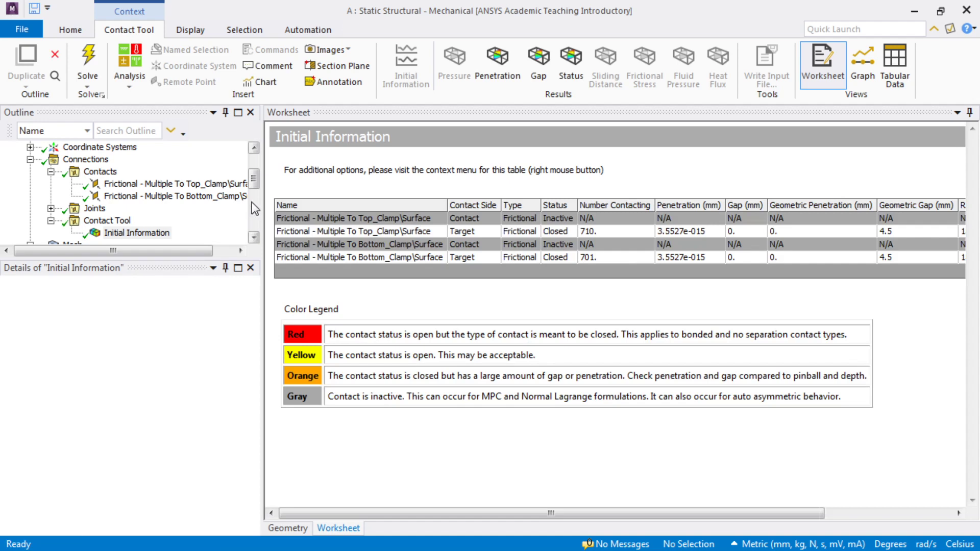
{"action": "left_click", "coordinate": [254, 208]}
{"action": "scroll", "coordinate": [252, 191], "scroll_direction": "down", "scroll_amount": 3}
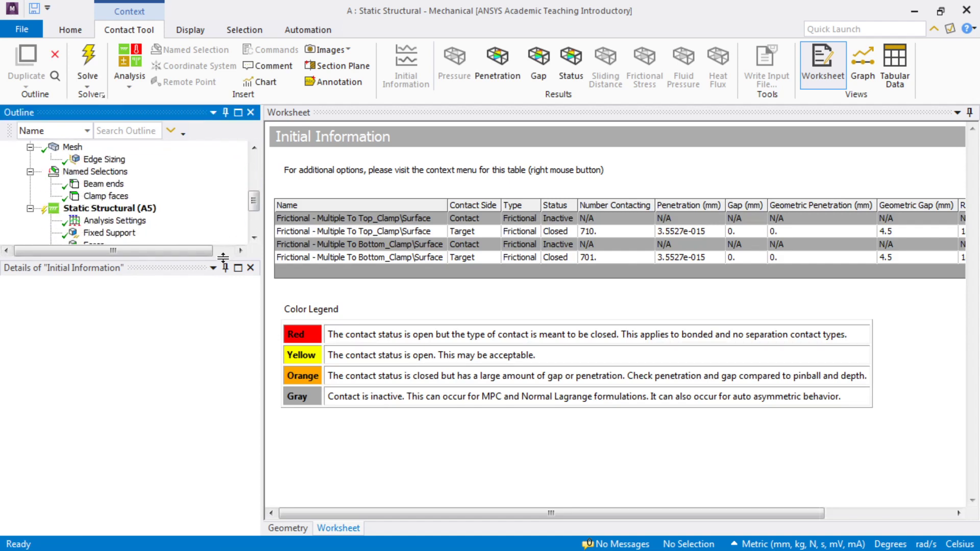
{"action": "left_click_drag", "start_coordinate": [224, 257], "coordinate": [223, 452]}
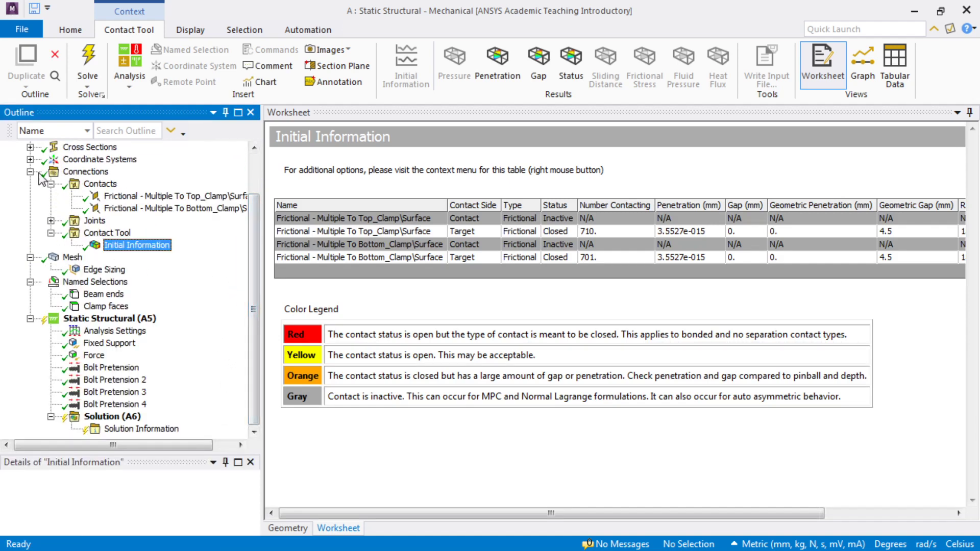
Collapse the Connections, Mesh and Named Selections branches and turn on Auto Time Stepping for step 1 in Analysis Settings.
{"action": "left_click", "coordinate": [31, 172]}
{"action": "left_click", "coordinate": [30, 232]}
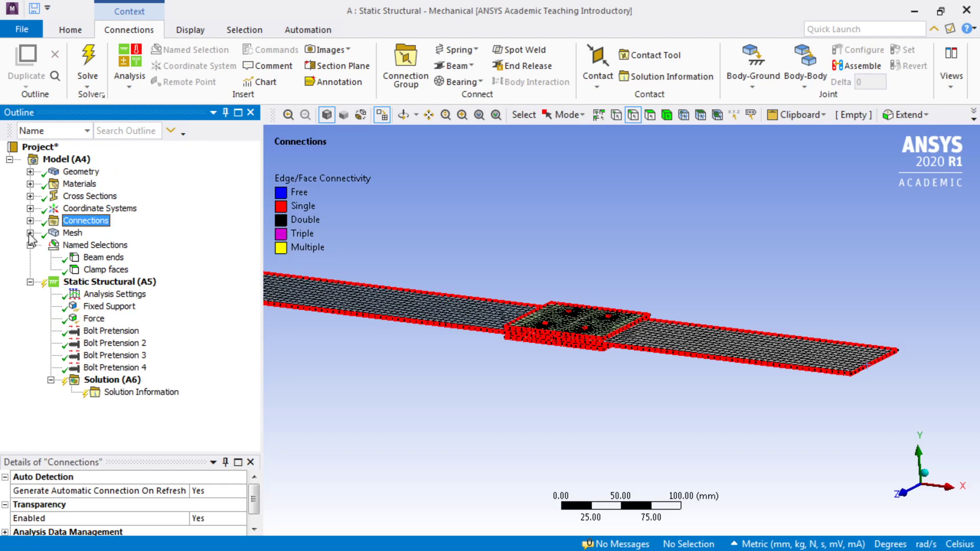
{"action": "left_click", "coordinate": [30, 245]}
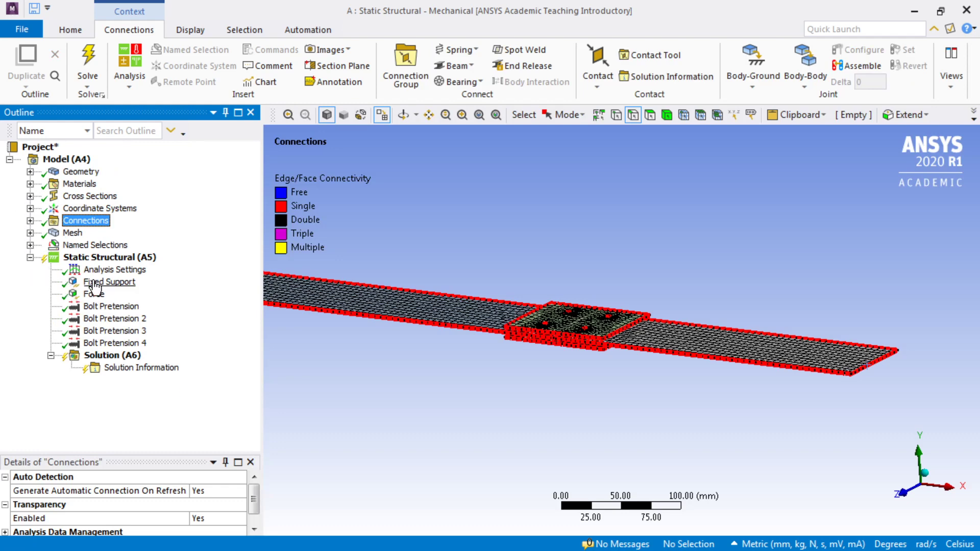
{"action": "left_click", "coordinate": [111, 271]}
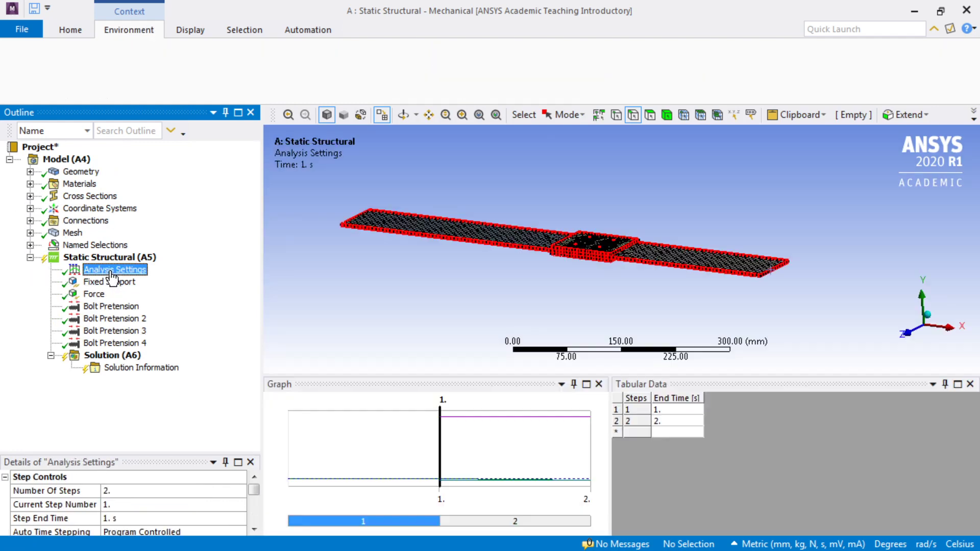
{"action": "left_click_drag", "start_coordinate": [115, 371], "coordinate": [118, 347]}
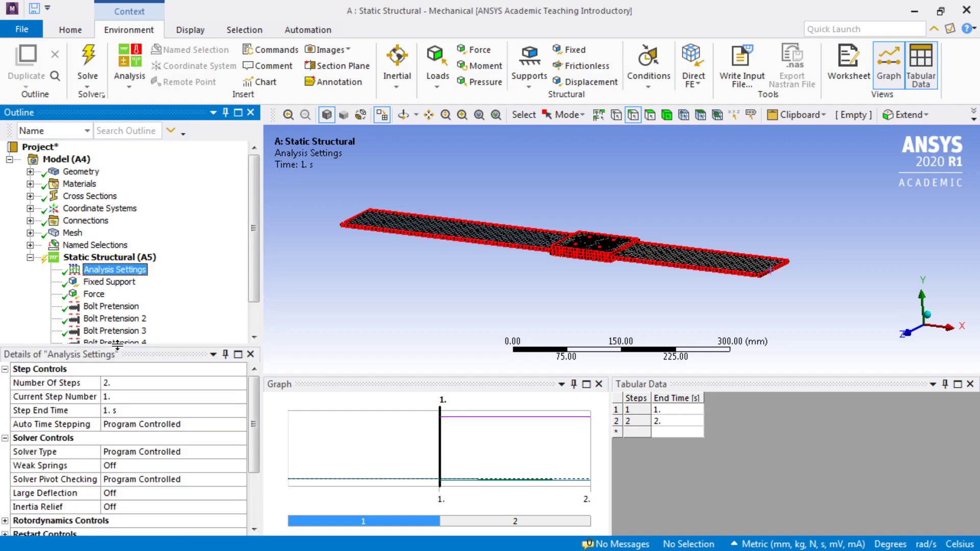
{"action": "left_click", "coordinate": [192, 424]}
{"action": "left_click", "coordinate": [241, 426]}
{"action": "left_click", "coordinate": [189, 448]}
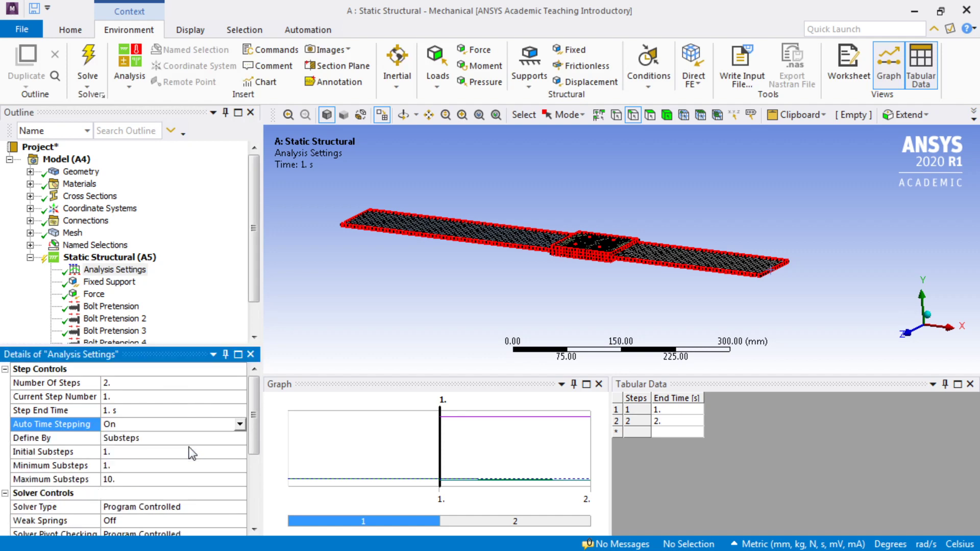
Set the Initial Substeps to 20 and the Maximum Substeps to 100 for step 1.
{"action": "left_click", "coordinate": [159, 451]}
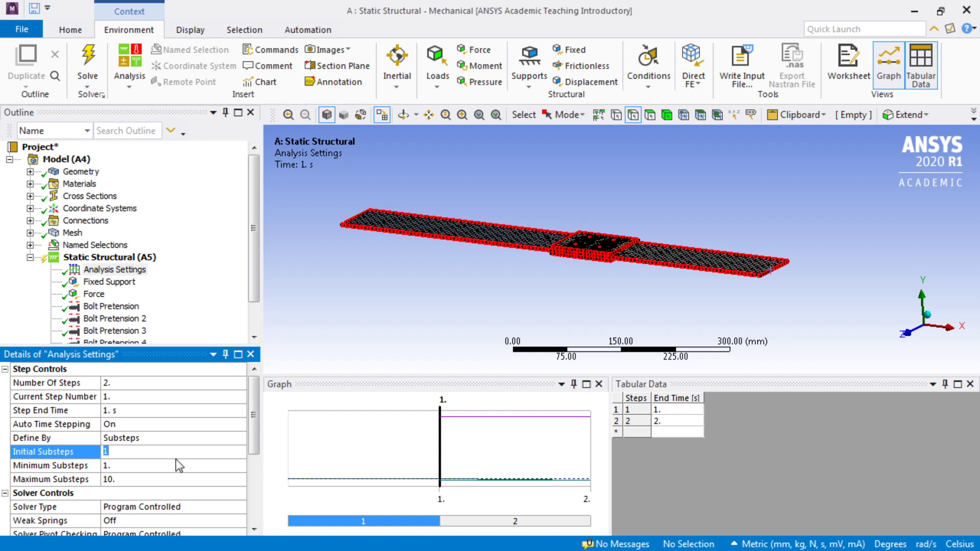
{"action": "type", "text": "20"}
{"action": "key", "text": "Return"}
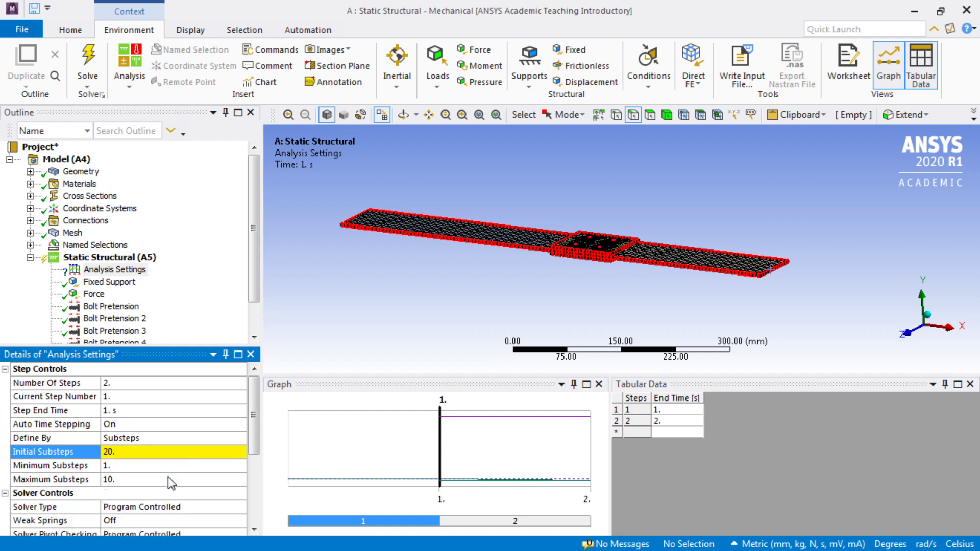
{"action": "left_click", "coordinate": [166, 478]}
{"action": "type", "text": "0"}
{"action": "key", "text": "Return"}
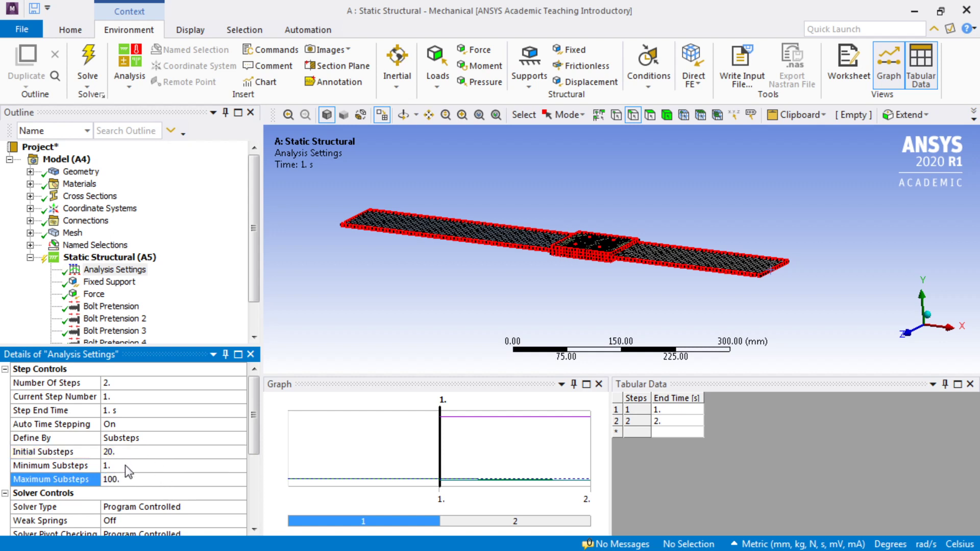
Set the Solver Type in the Analysis Settings to Direct.
{"action": "left_click_drag", "start_coordinate": [255, 437], "coordinate": [256, 464]}
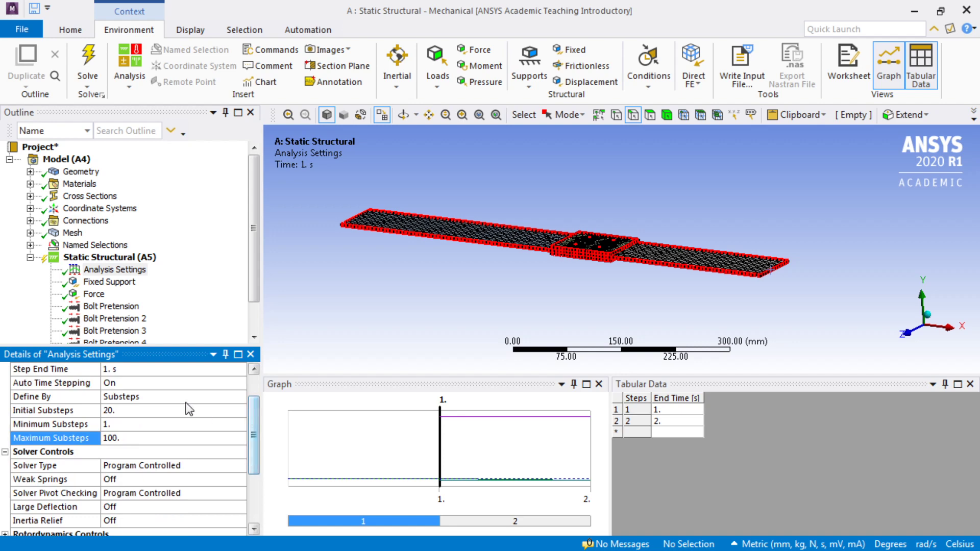
{"action": "left_click", "coordinate": [221, 467]}
{"action": "left_click", "coordinate": [231, 467]}
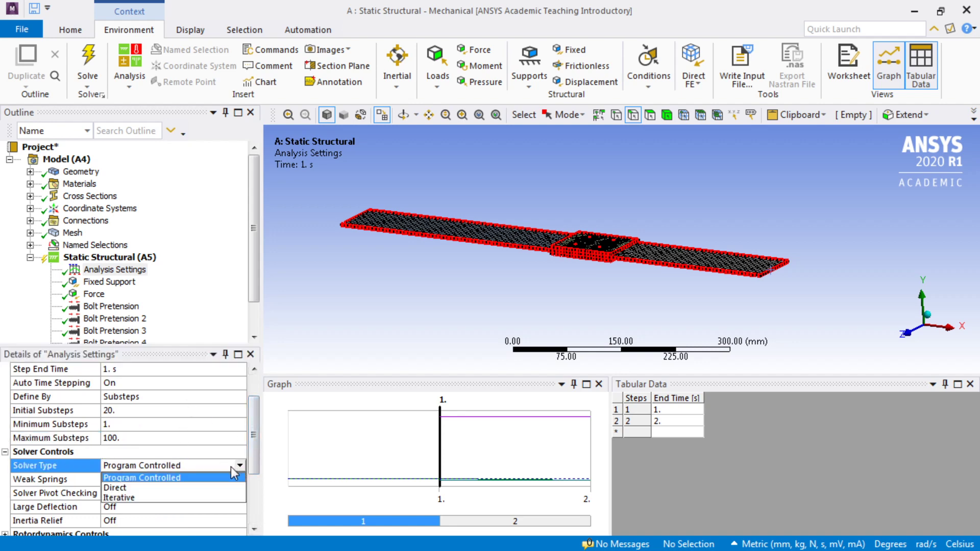
{"action": "left_click", "coordinate": [204, 486]}
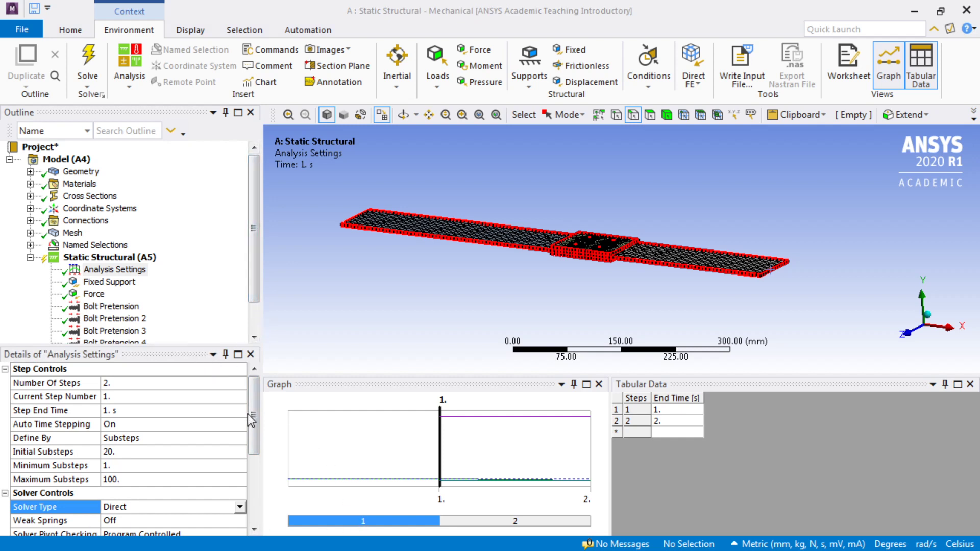
Turn on Large Deflection in the Solver Controls of the Analysis Settings.
{"action": "left_click_drag", "start_coordinate": [253, 416], "coordinate": [255, 494]}
{"action": "left_click", "coordinate": [178, 411]}
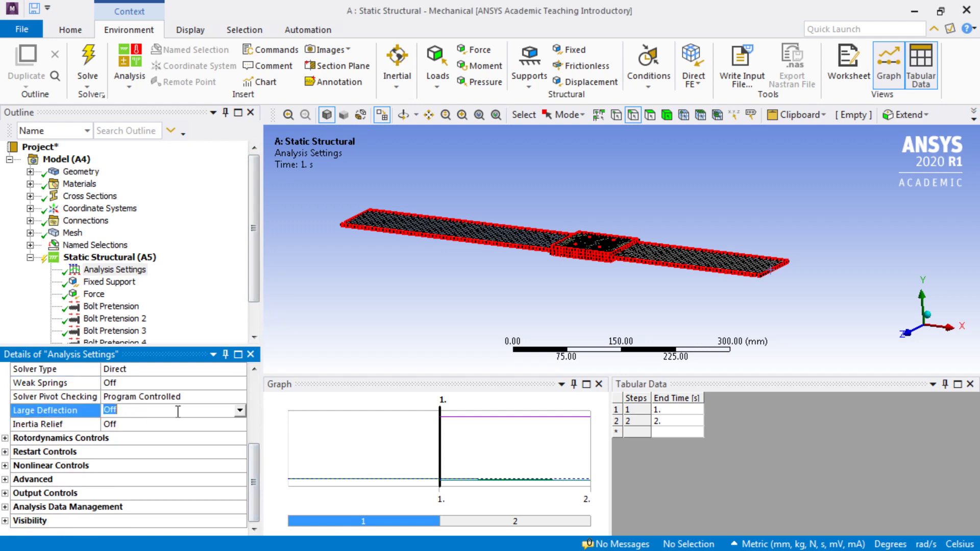
{"action": "left_click", "coordinate": [240, 411]}
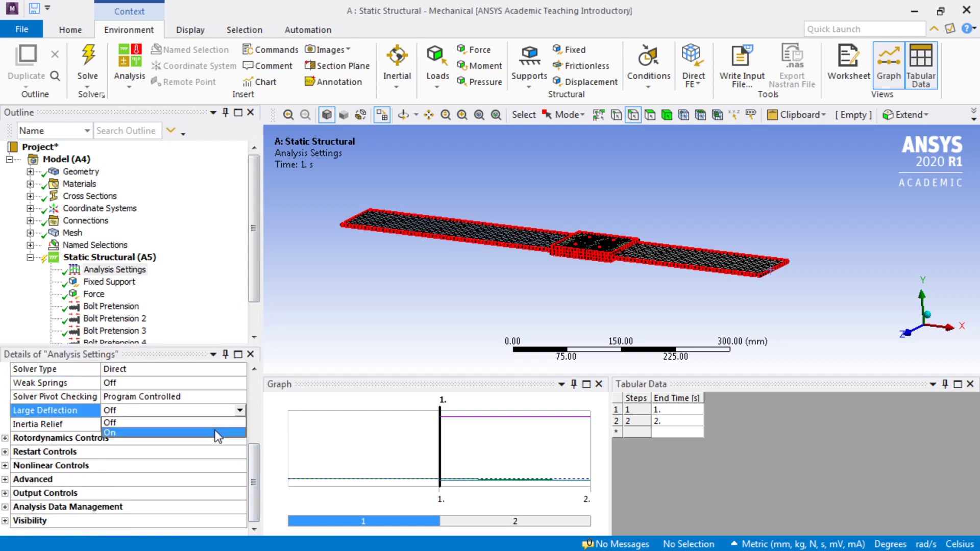
{"action": "left_click", "coordinate": [217, 433]}
{"action": "left_click_drag", "start_coordinate": [254, 433], "coordinate": [255, 486]}
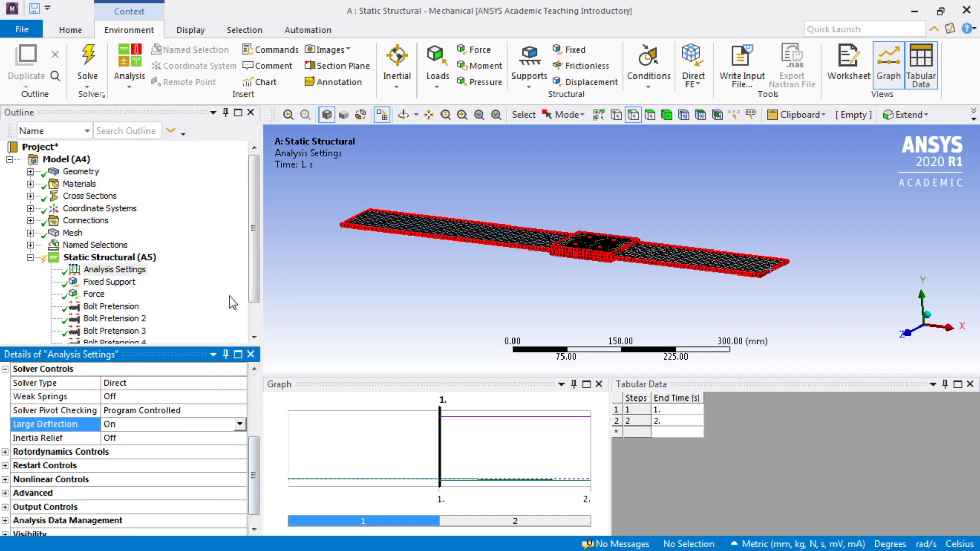
Set both Newton-Raphson Residuals and Identify Element Violations to 3 in the Solution Information.
{"action": "left_click", "coordinate": [253, 338]}
{"action": "left_click", "coordinate": [146, 332]}
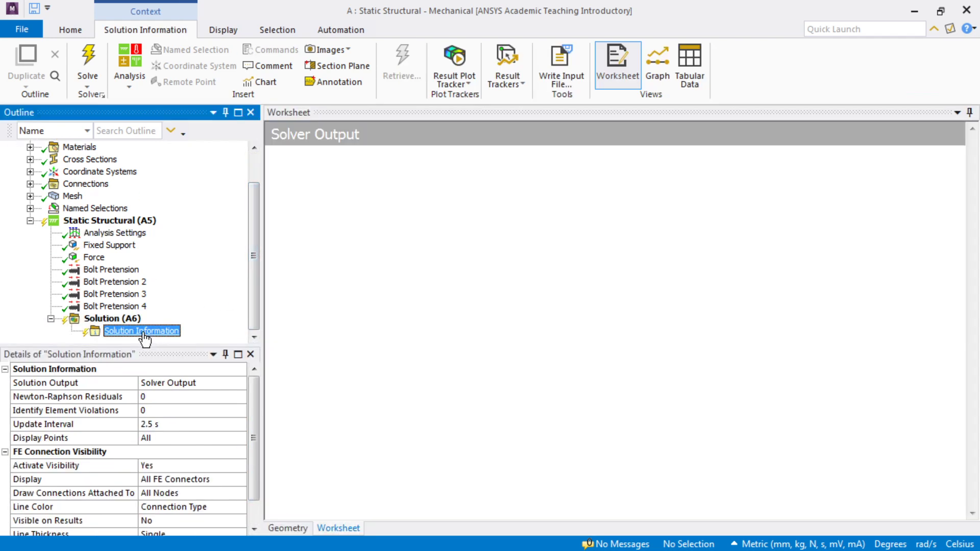
{"action": "left_click", "coordinate": [145, 397]}
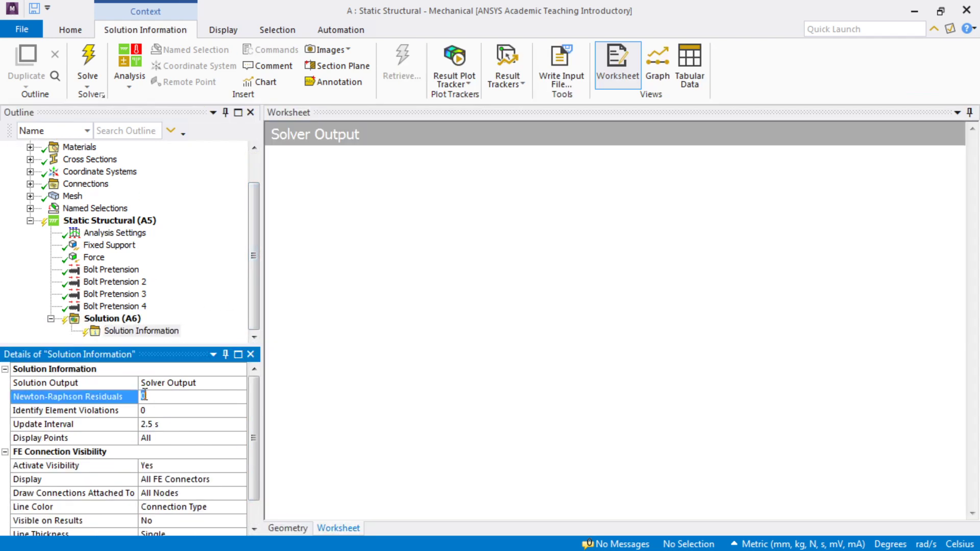
{"action": "left_click", "coordinate": [149, 410]}
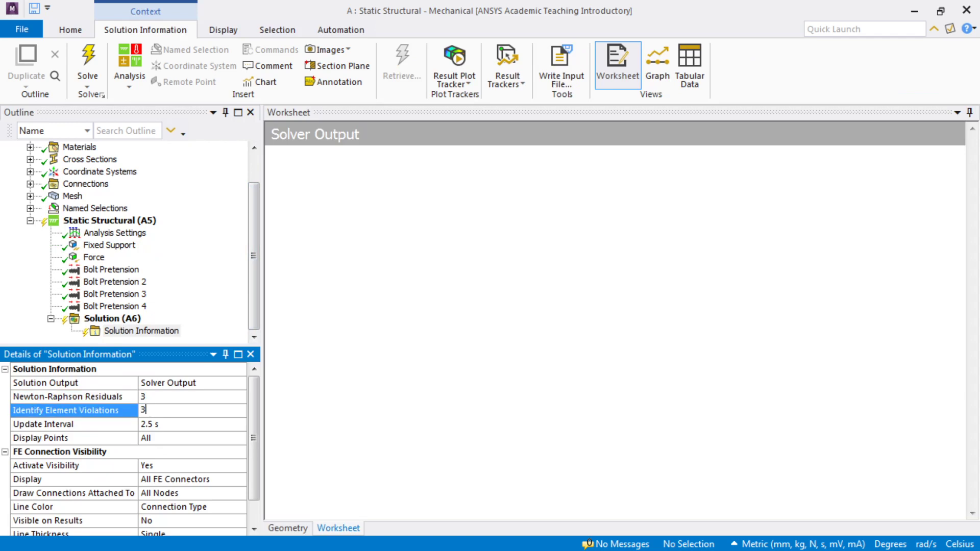
{"action": "scroll", "coordinate": [252, 494], "scroll_direction": "down", "scroll_amount": 1}
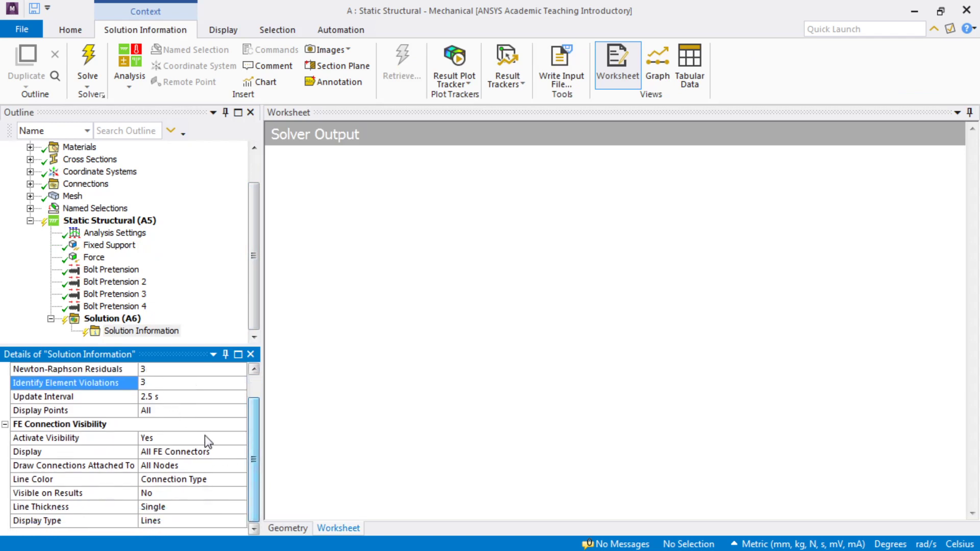
Solve the analysis and switch the Solution Information output to Force Convergence.
{"action": "left_click", "coordinate": [112, 319]}
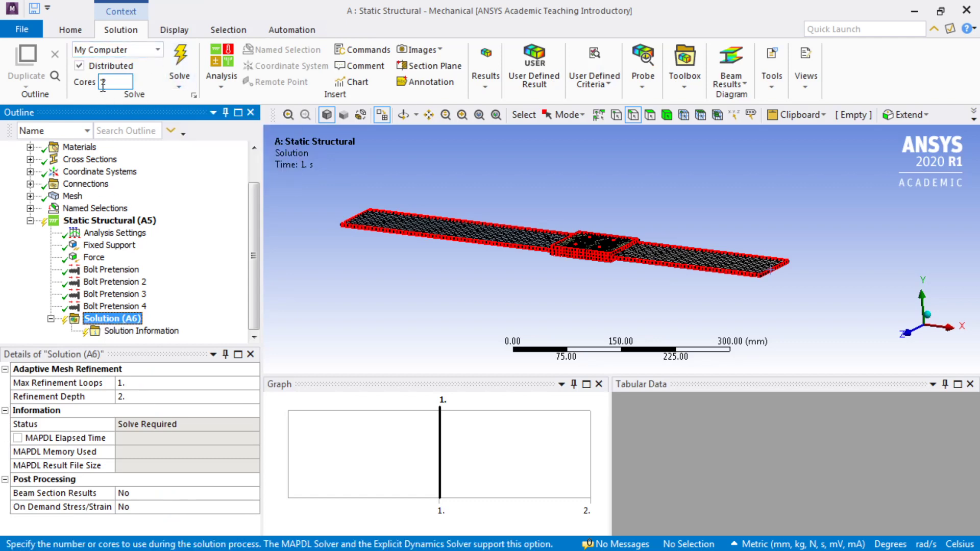
{"action": "left_click", "coordinate": [176, 57]}
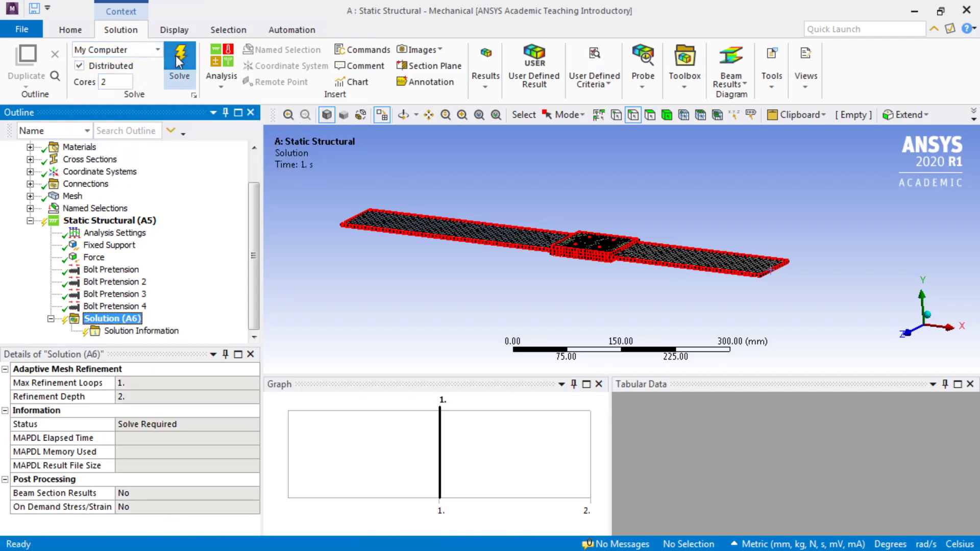
{"action": "left_click", "coordinate": [141, 332]}
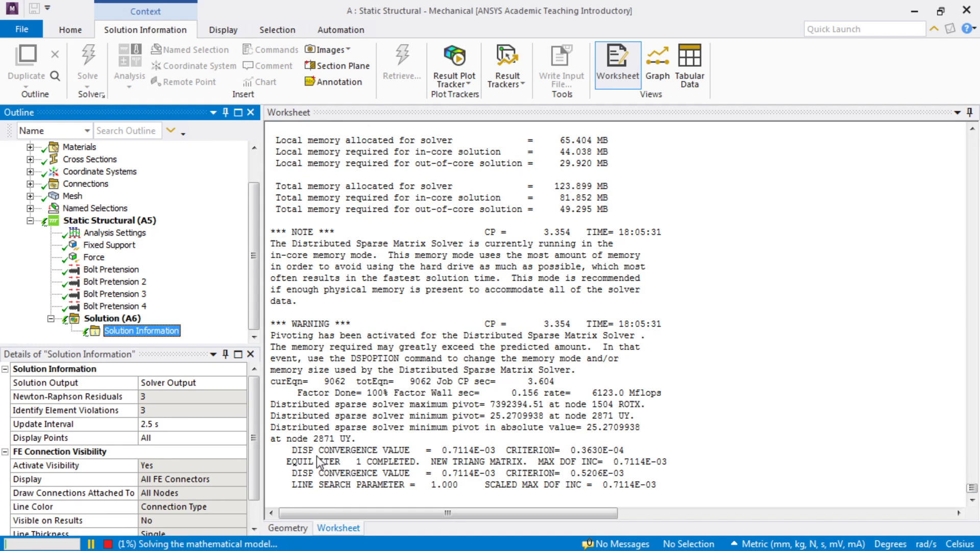
{"action": "left_click", "coordinate": [238, 384]}
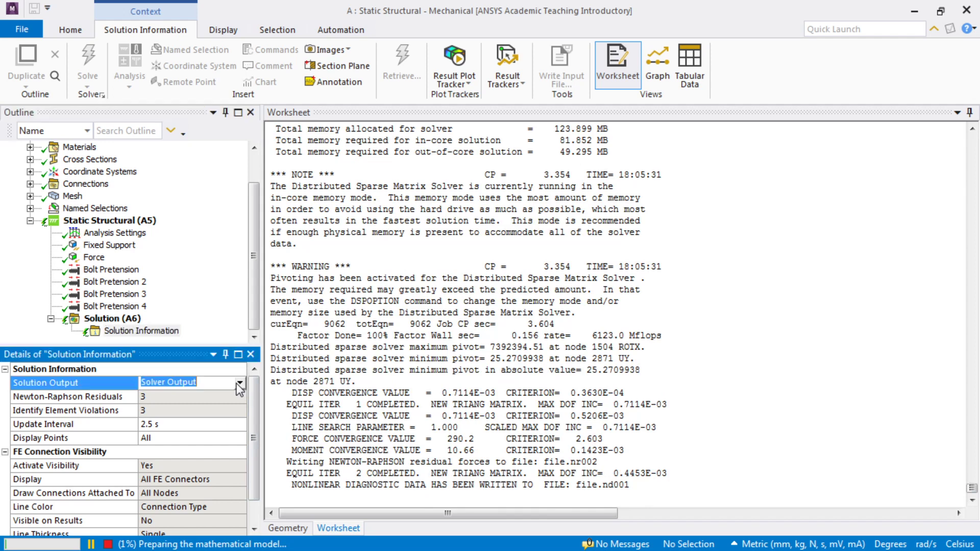
{"action": "left_click", "coordinate": [238, 384]}
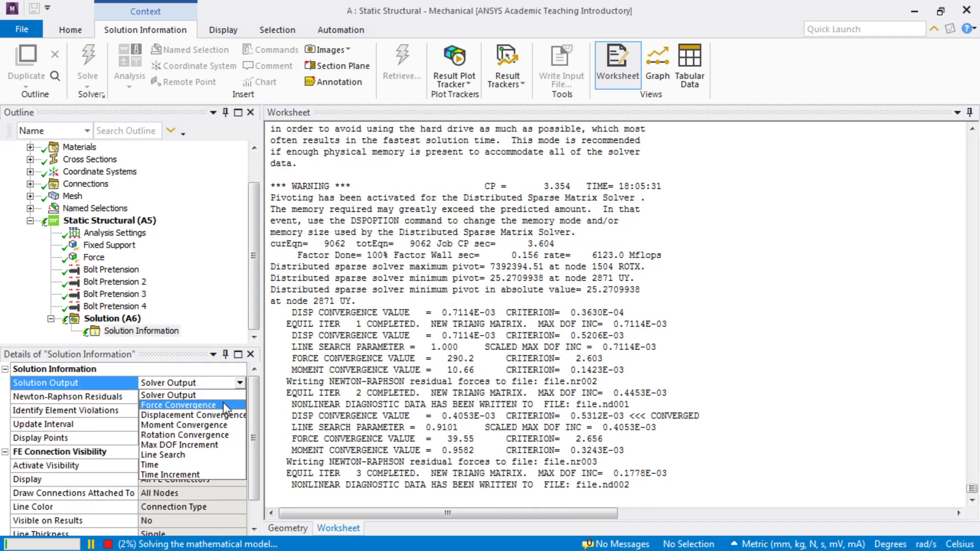
{"action": "left_click", "coordinate": [223, 403]}
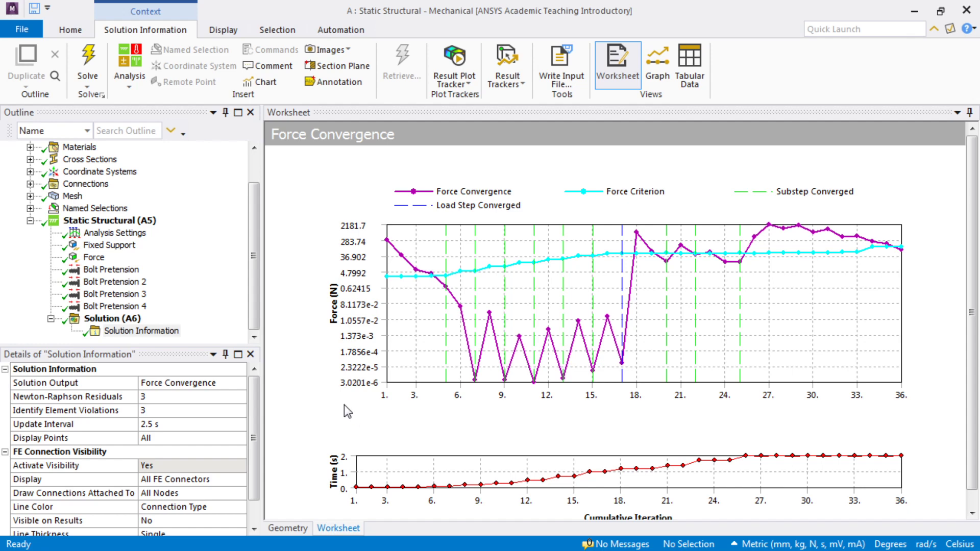
Insert a Total Deformation result under Solution.
{"action": "right_click", "coordinate": [129, 322]}
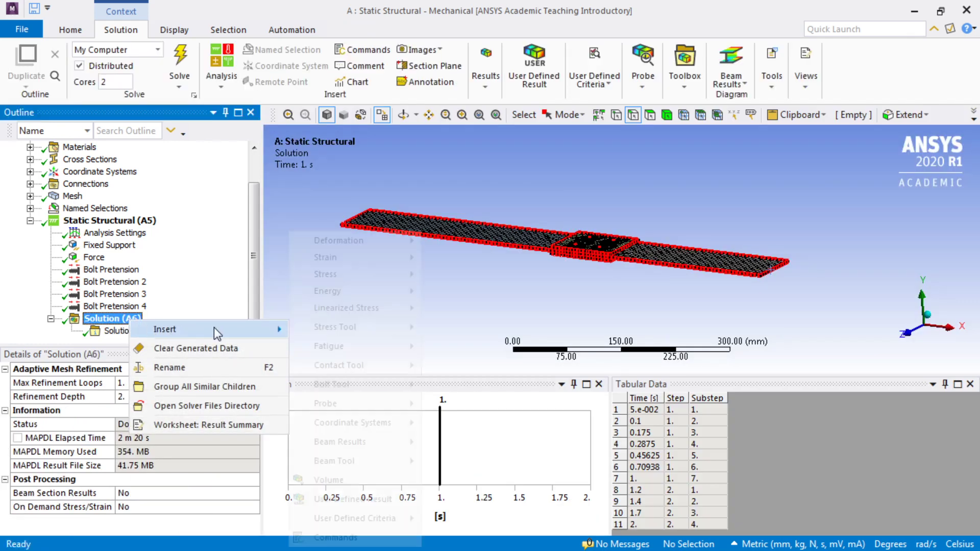
{"action": "mouse_move", "coordinate": [217, 330]}
{"action": "mouse_move", "coordinate": [361, 249]}
{"action": "left_click", "coordinate": [443, 240]}
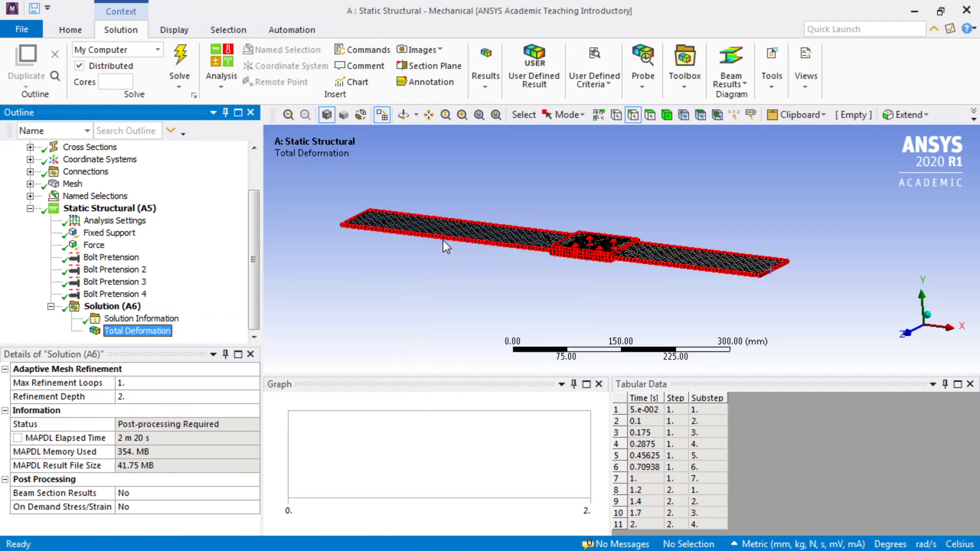
Insert a Contact Tool under Solution.
{"action": "left_click", "coordinate": [118, 306]}
{"action": "right_click", "coordinate": [119, 306]}
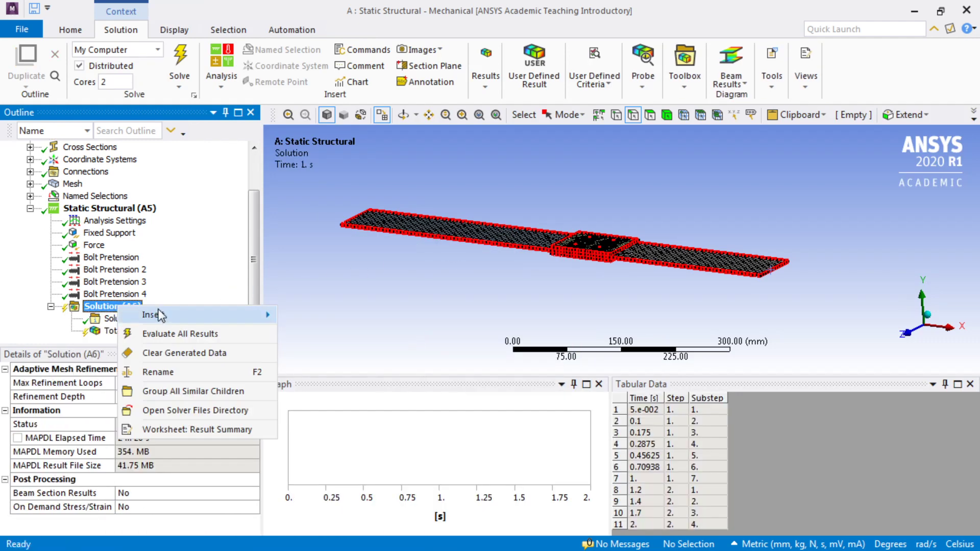
{"action": "mouse_move", "coordinate": [154, 314]}
{"action": "mouse_move", "coordinate": [317, 352]}
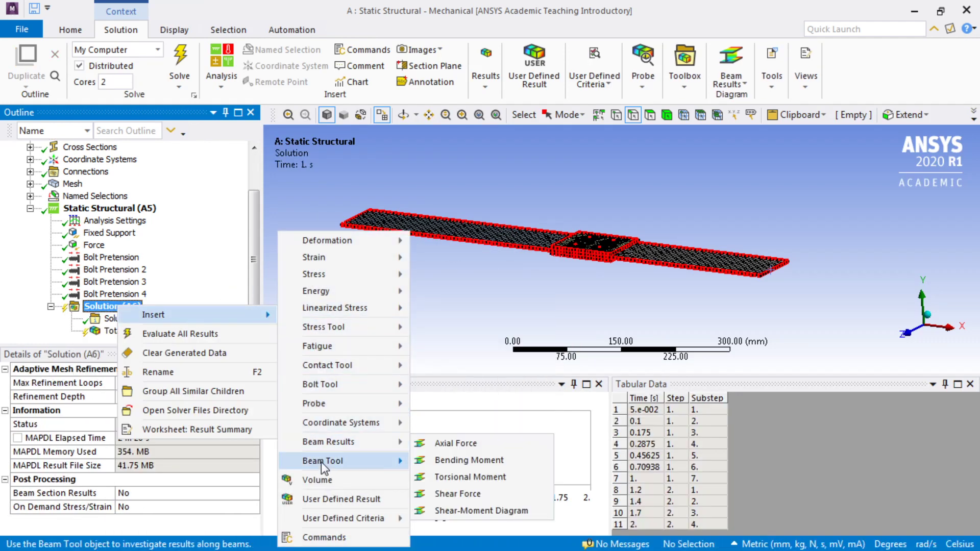
{"action": "mouse_move", "coordinate": [321, 424]}
{"action": "mouse_move", "coordinate": [334, 392]}
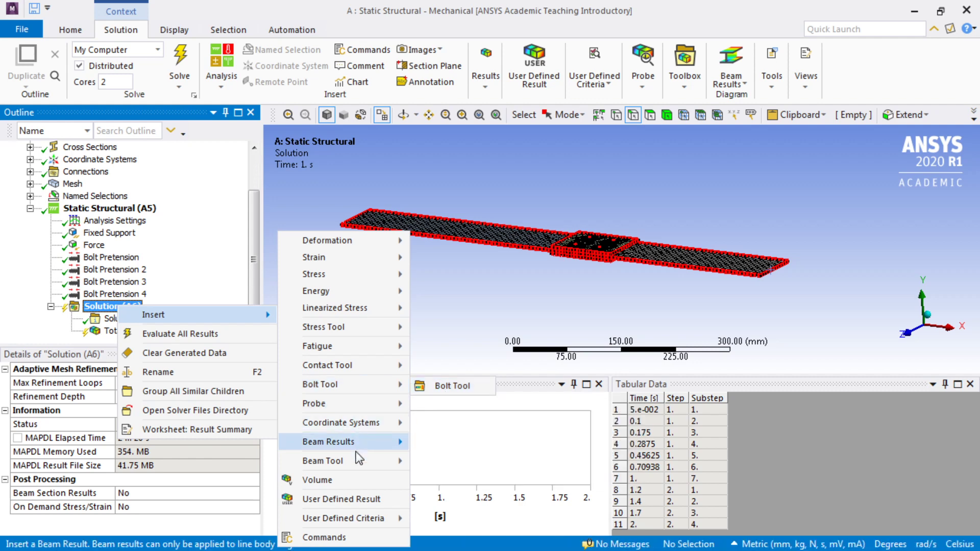
{"action": "mouse_move", "coordinate": [355, 457]}
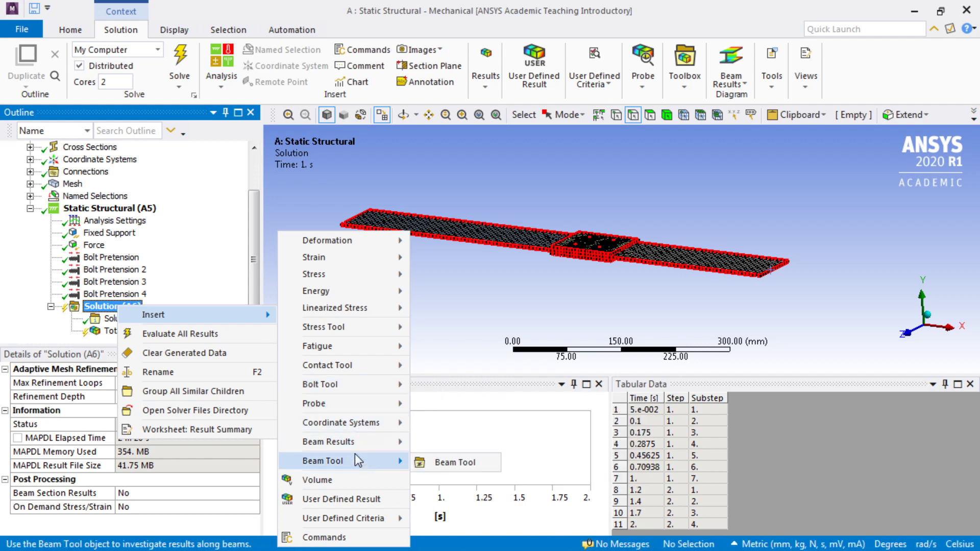
{"action": "mouse_move", "coordinate": [363, 366]}
{"action": "left_click", "coordinate": [447, 369]}
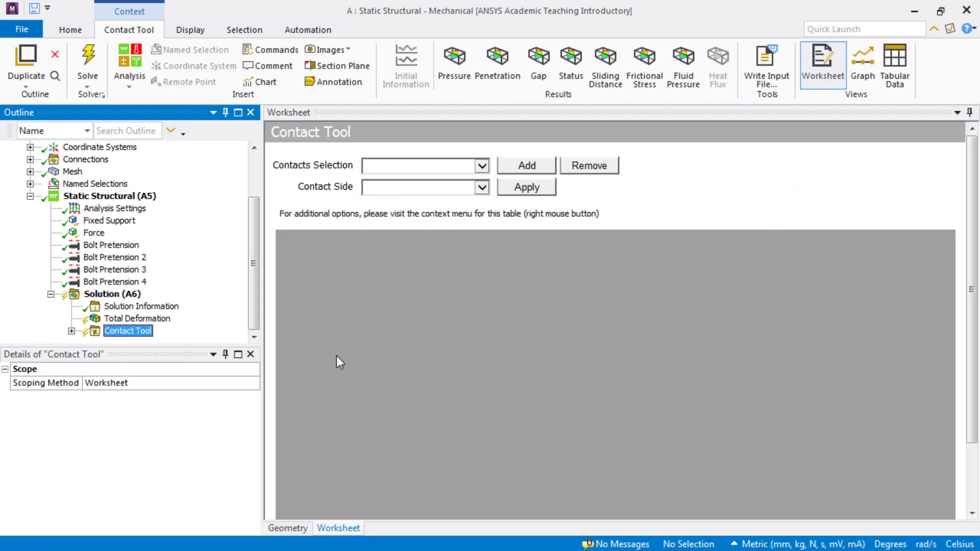
Add a Pressure result to the Contact Tool under Solution.
{"action": "right_click", "coordinate": [124, 337]}
{"action": "mouse_move", "coordinate": [240, 339]}
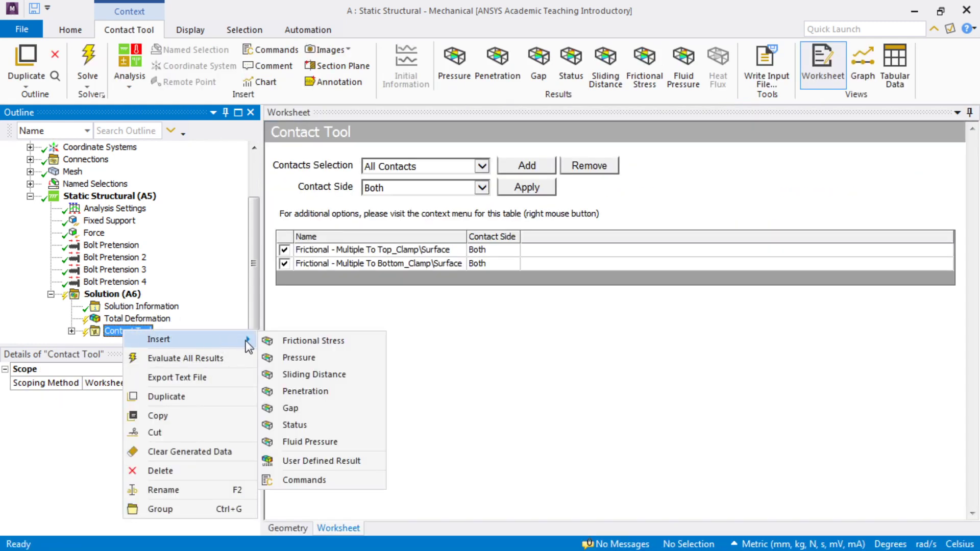
{"action": "left_click", "coordinate": [289, 359]}
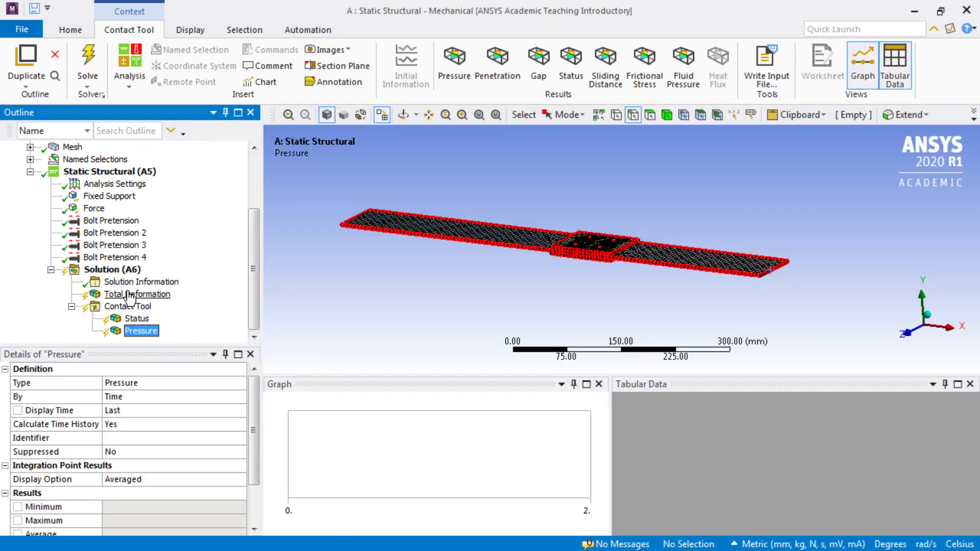
Evaluate all results under Solution and display the Total Deformation plot.
{"action": "right_click", "coordinate": [109, 271]}
{"action": "left_click", "coordinate": [133, 296]}
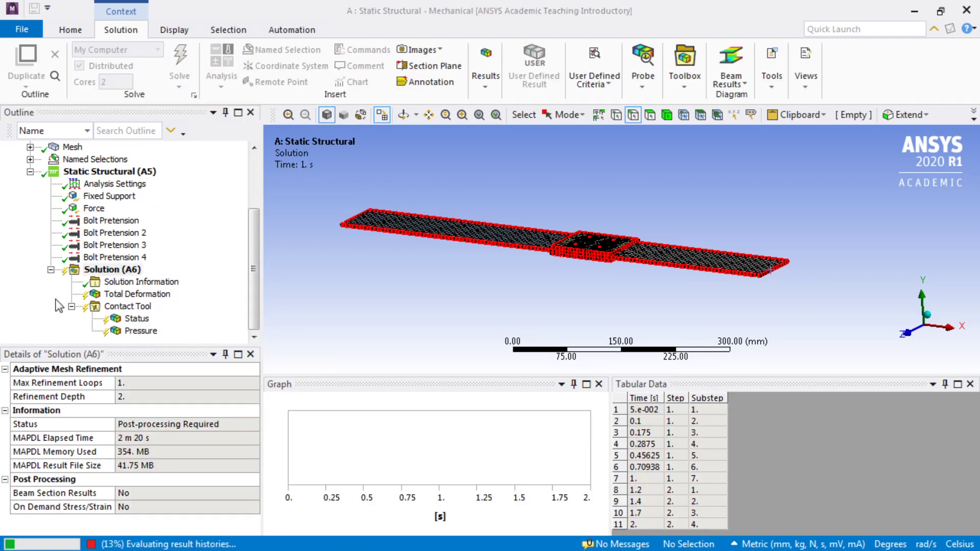
{"action": "left_click", "coordinate": [116, 296]}
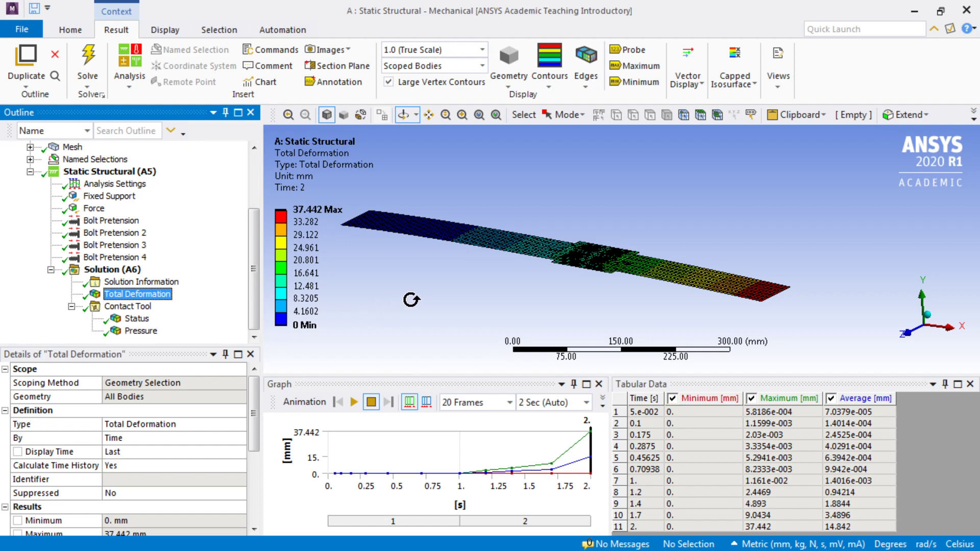
Retrieve the Total Deformation result for load step 1 and inspect the deformation around the four bolts.
{"action": "left_click_drag", "start_coordinate": [449, 300], "coordinate": [604, 315]}
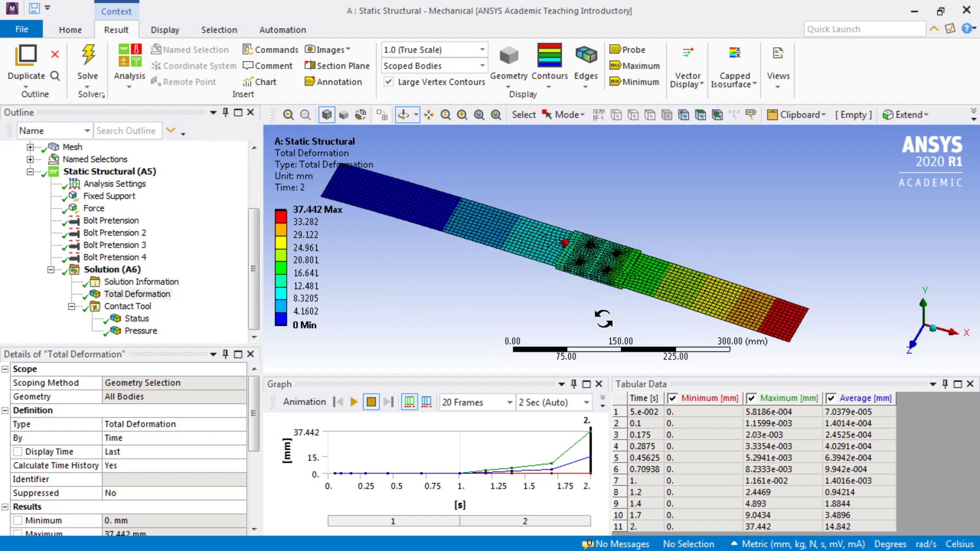
{"action": "left_click", "coordinate": [428, 522]}
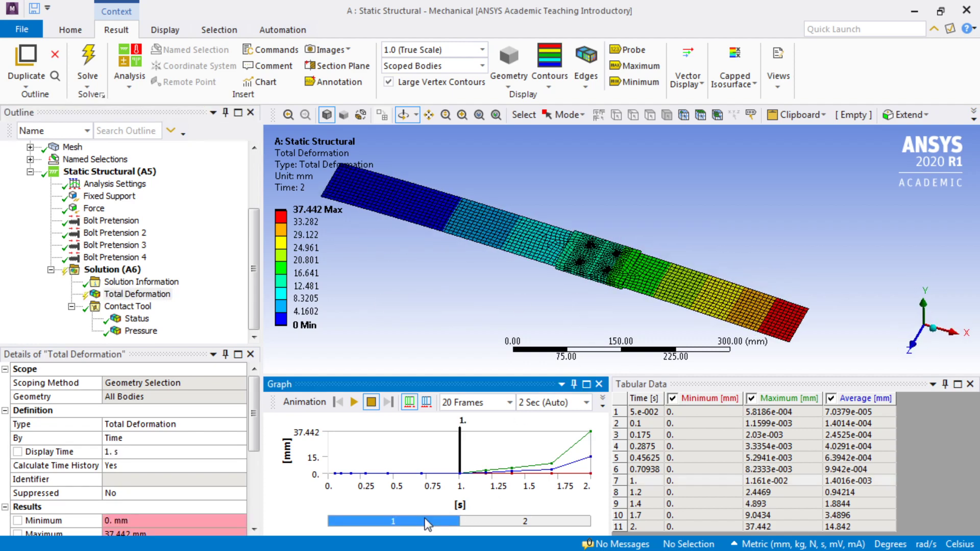
{"action": "right_click", "coordinate": [384, 523]}
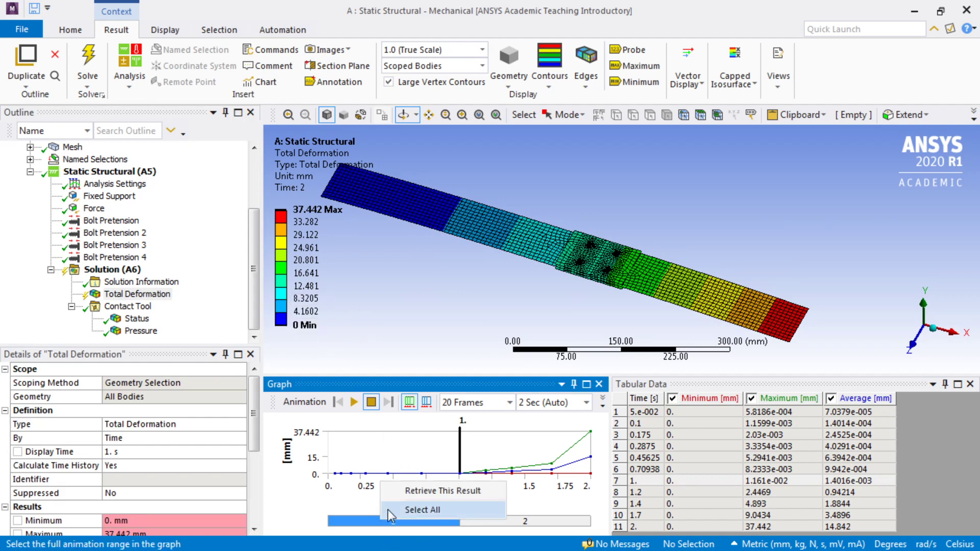
{"action": "left_click", "coordinate": [431, 489]}
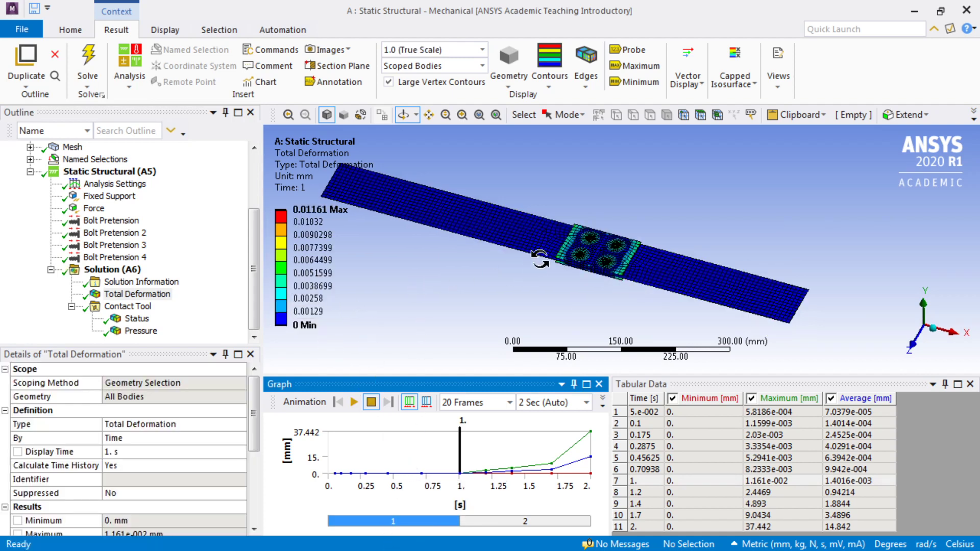
{"action": "left_click_drag", "start_coordinate": [558, 230], "coordinate": [533, 226]}
{"action": "right_click_drag", "start_coordinate": [533, 226], "coordinate": [633, 284]}
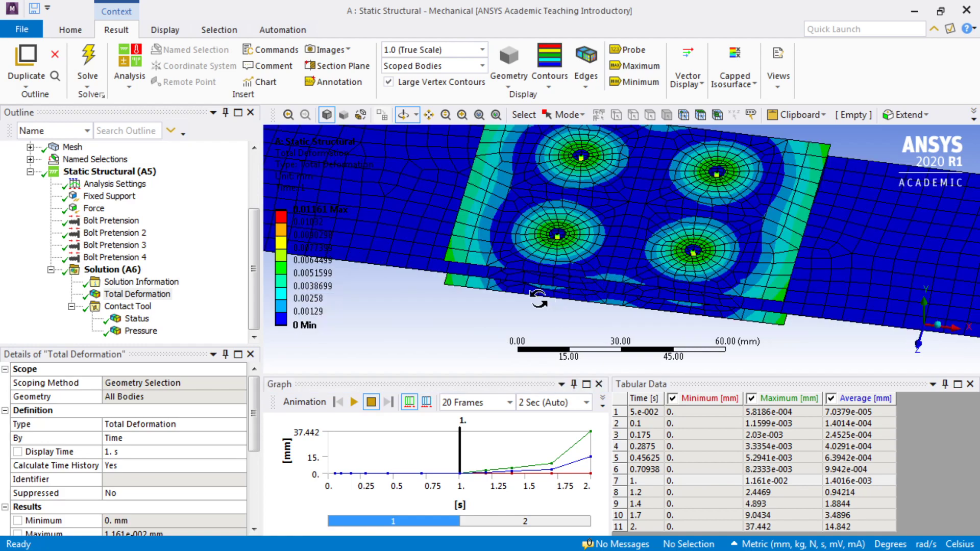
{"action": "left_click_drag", "start_coordinate": [449, 300], "coordinate": [447, 298]}
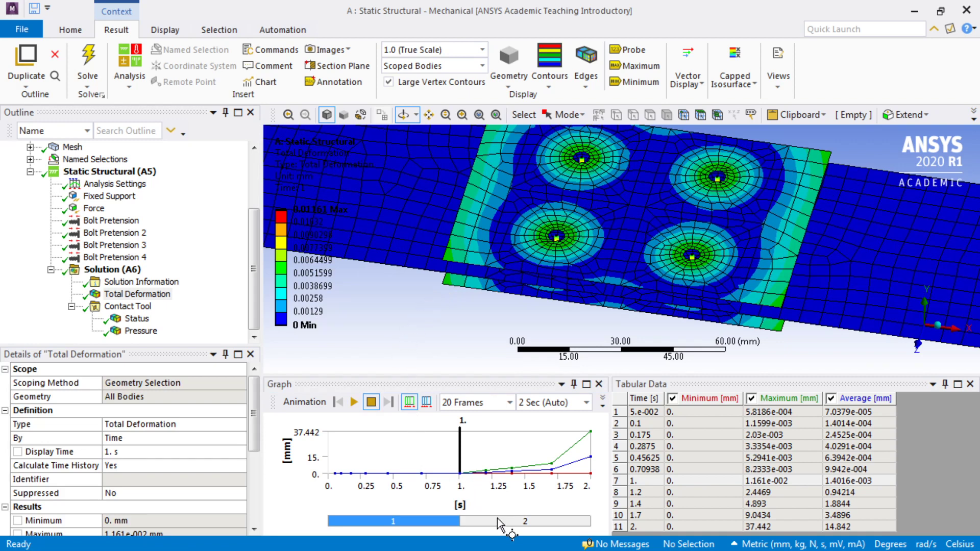
Retrieve the Contact Tool's Pressure result for load step 1 and inspect the contact pressure around the bolt holes.
{"action": "left_click", "coordinate": [146, 335]}
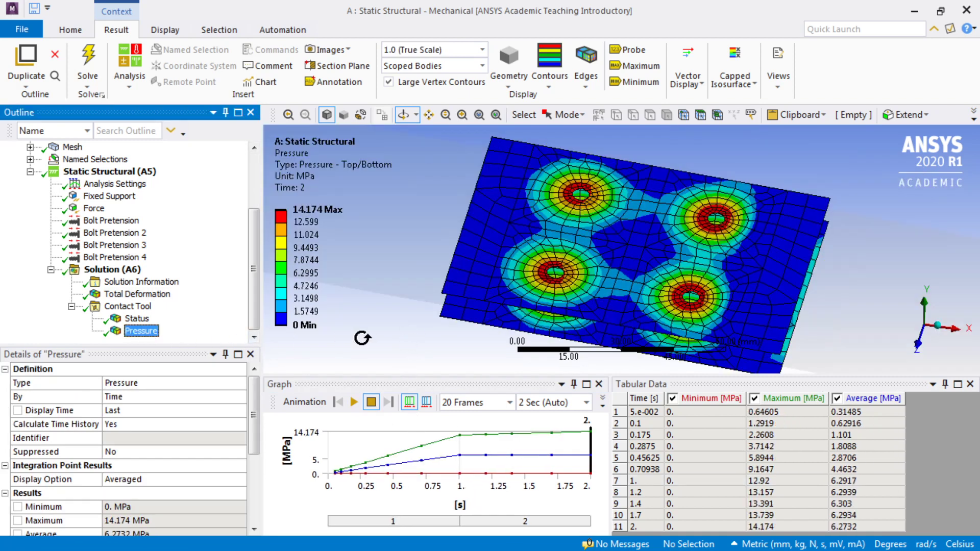
{"action": "left_click", "coordinate": [428, 521]}
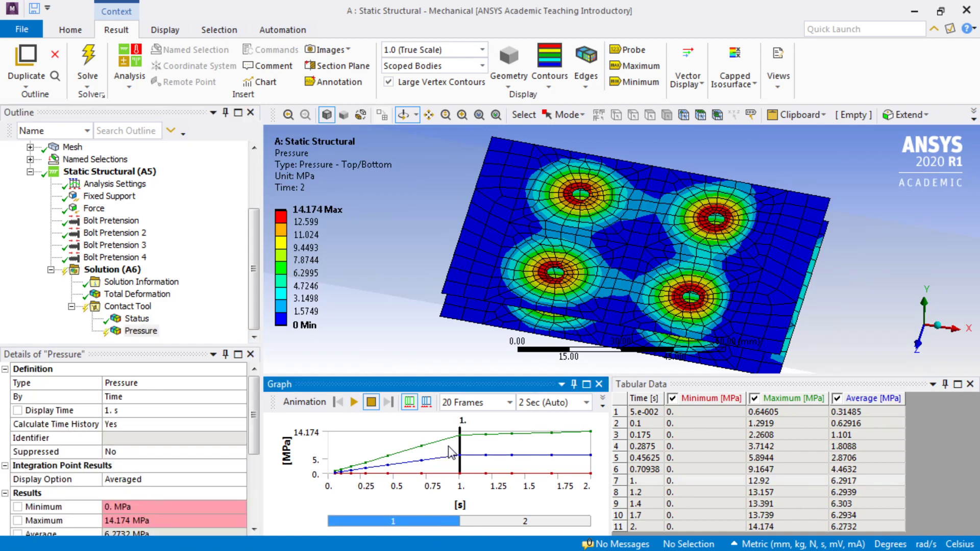
{"action": "right_click", "coordinate": [419, 524]}
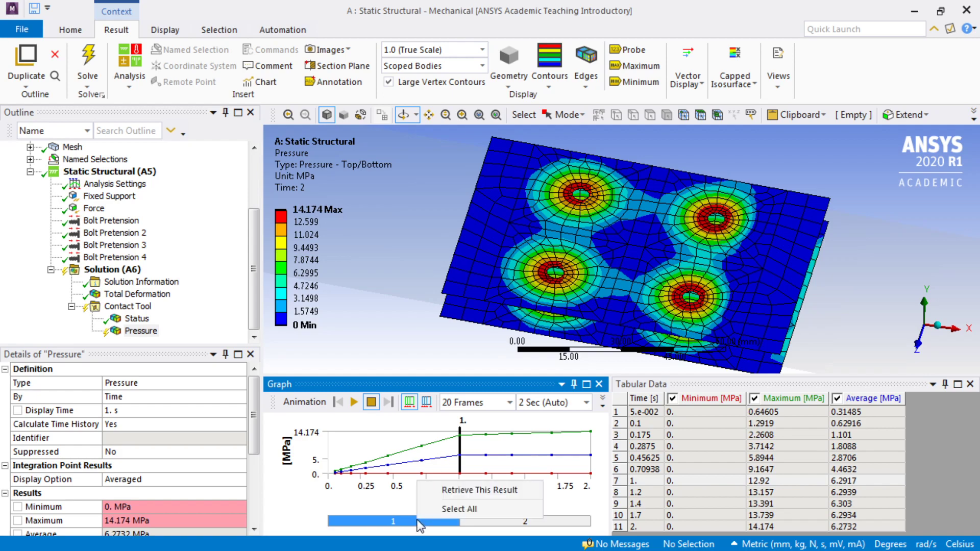
{"action": "left_click", "coordinate": [443, 492]}
{"action": "left_click_drag", "start_coordinate": [460, 324], "coordinate": [627, 284]}
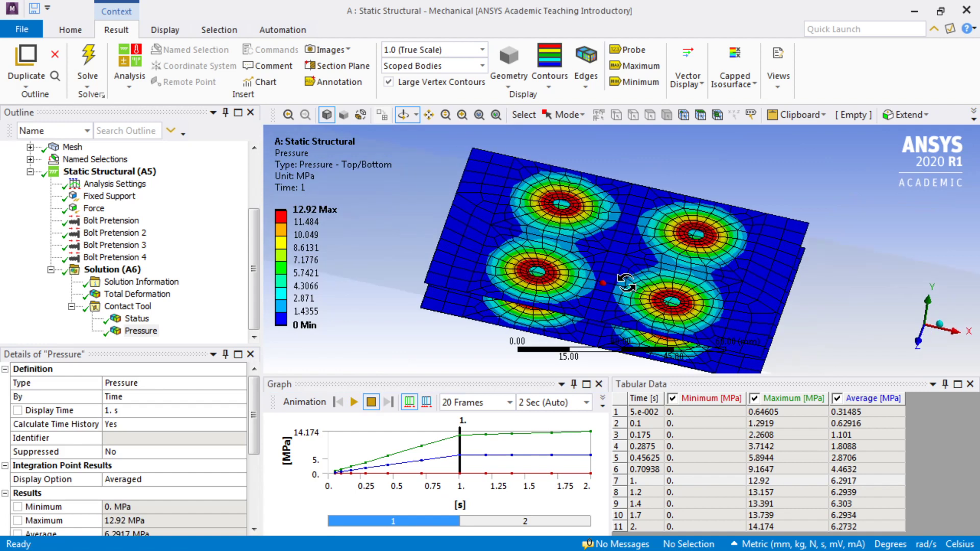
Retrieve the contact Pressure result for load step 2 and inspect its distribution around the bolt holes.
{"action": "left_click", "coordinate": [509, 522]}
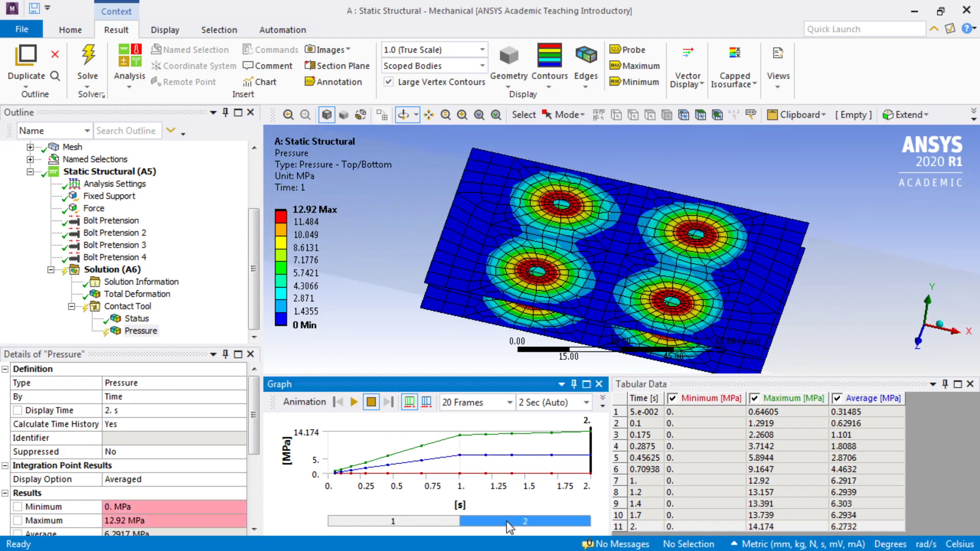
{"action": "right_click", "coordinate": [509, 523]}
{"action": "left_click", "coordinate": [526, 493]}
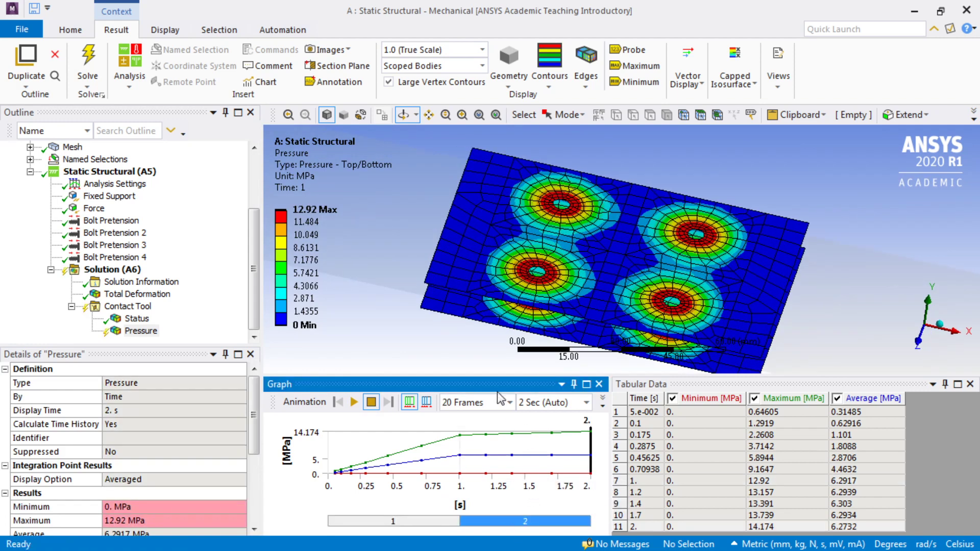
{"action": "left_click_drag", "start_coordinate": [470, 309], "coordinate": [755, 322]}
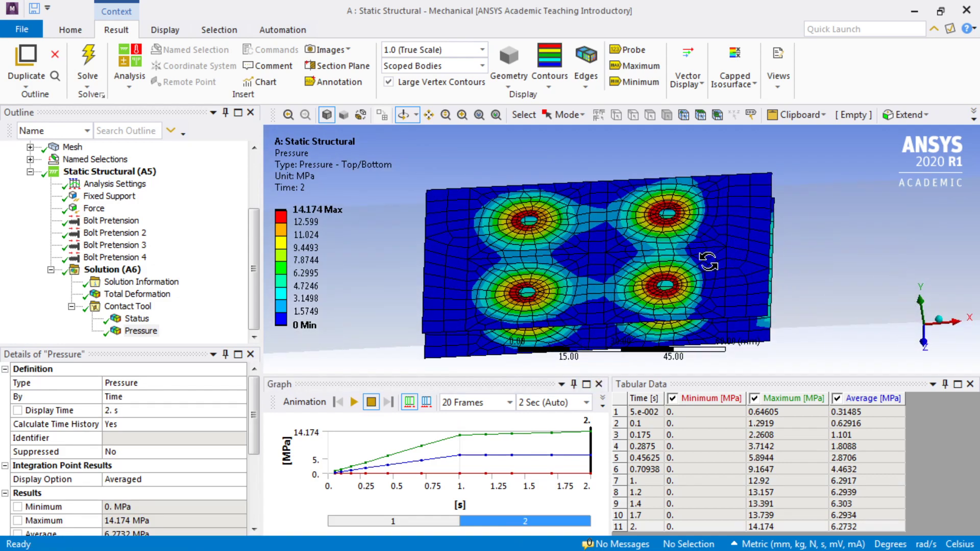
{"action": "mouse_move", "coordinate": [694, 294]}
{"action": "left_mouse_down"}
{"action": "mouse_move", "coordinate": [683, 289]}
{"action": "mouse_move", "coordinate": [682, 263]}
{"action": "mouse_move", "coordinate": [681, 302]}
{"action": "left_mouse_up"}
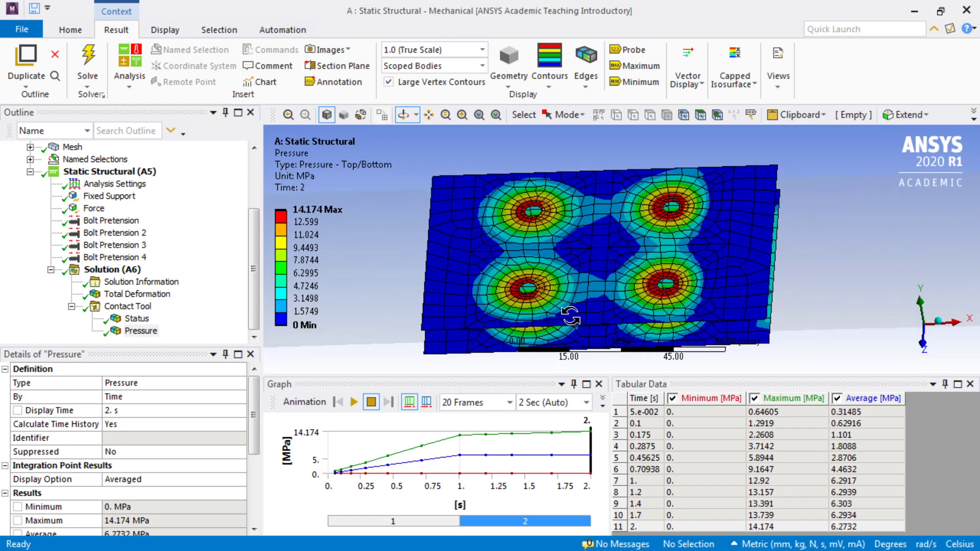
Review the Force Convergence plot in Solution Information and examine the constraint equations connecting the bolt beams to the plate holes.
{"action": "left_click", "coordinate": [117, 285]}
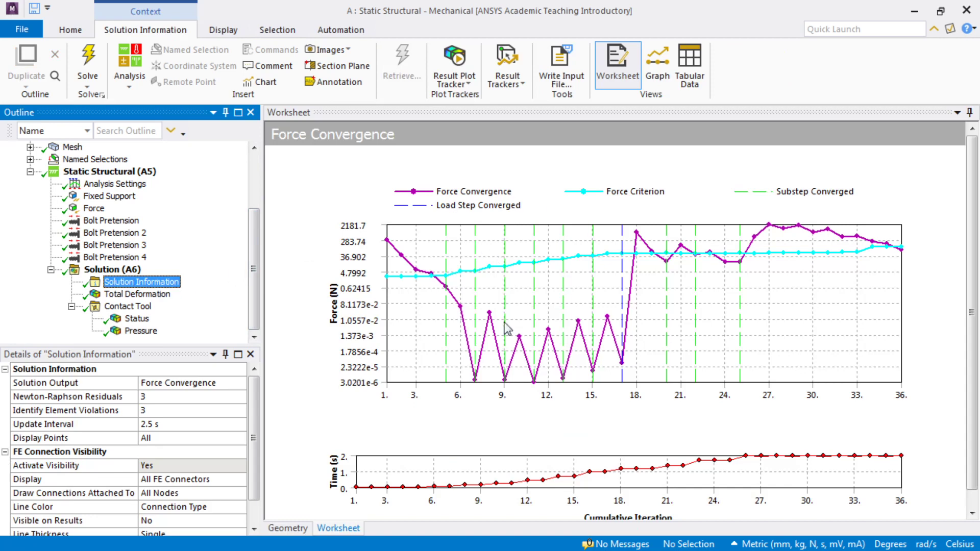
{"action": "left_click", "coordinate": [289, 529]}
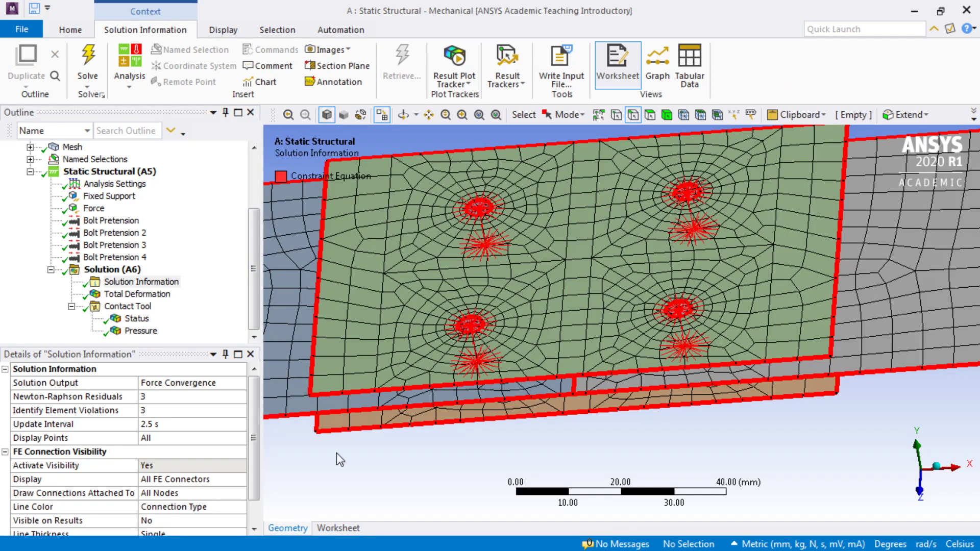
{"action": "middle_click_drag", "start_coordinate": [436, 302], "coordinate": [470, 279]}
{"action": "scroll", "coordinate": [498, 348], "scroll_direction": "up", "scroll_amount": 5}
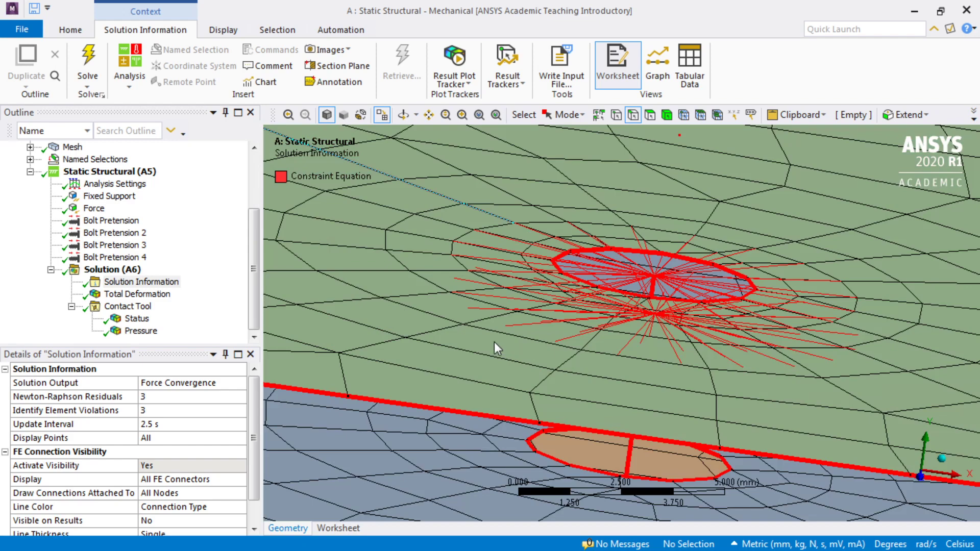
{"action": "middle_click_drag", "start_coordinate": [495, 343], "coordinate": [458, 343]}
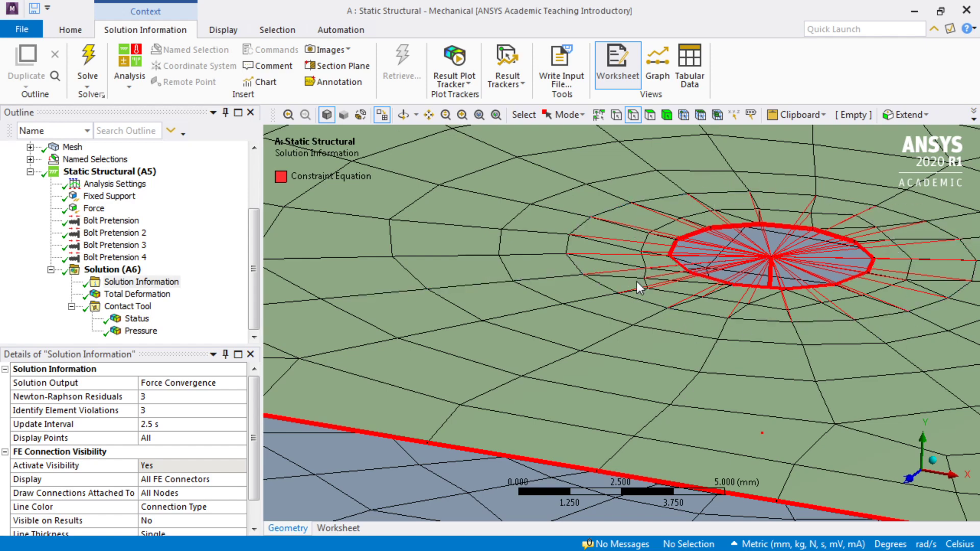
{"action": "scroll", "coordinate": [639, 286], "scroll_direction": "up", "scroll_amount": 1}
{"action": "scroll", "coordinate": [639, 286], "scroll_direction": "down", "scroll_amount": 4}
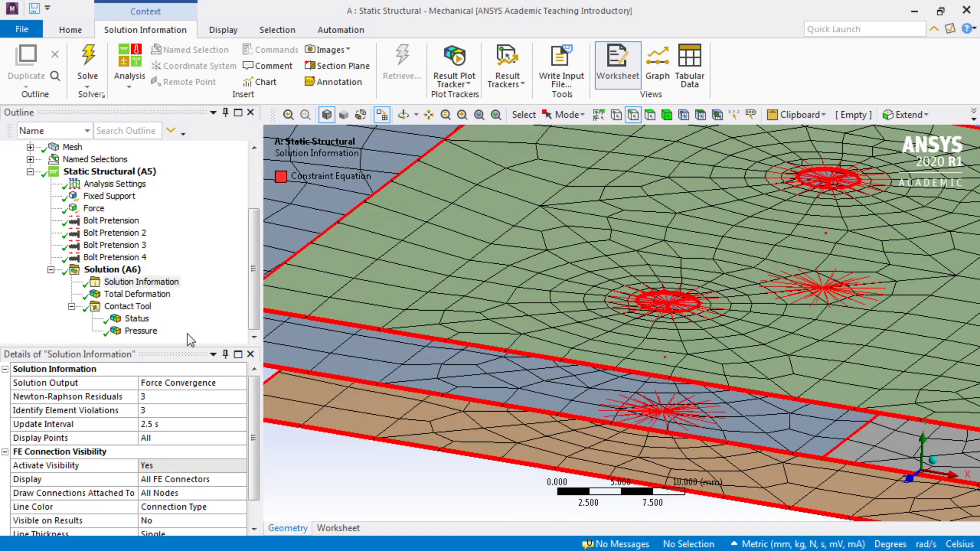
{"action": "left_click", "coordinate": [44, 337]}
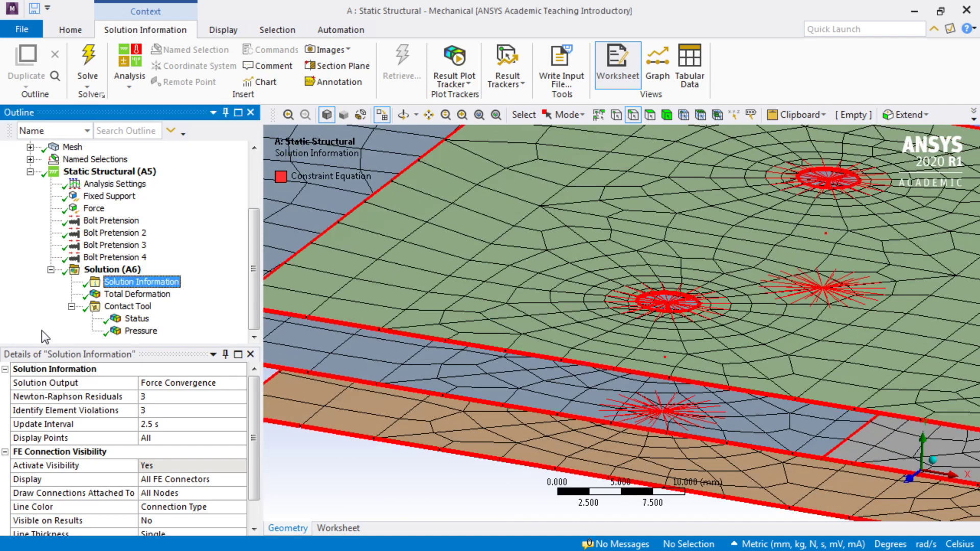
{"action": "left_click", "coordinate": [310, 461]}
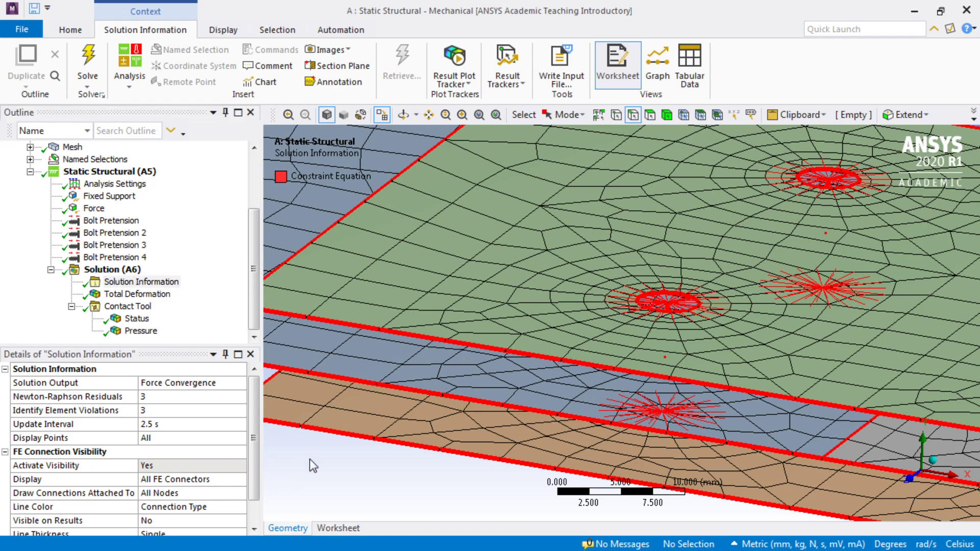
{"action": "scroll", "coordinate": [387, 473], "scroll_direction": "down", "scroll_amount": 3}
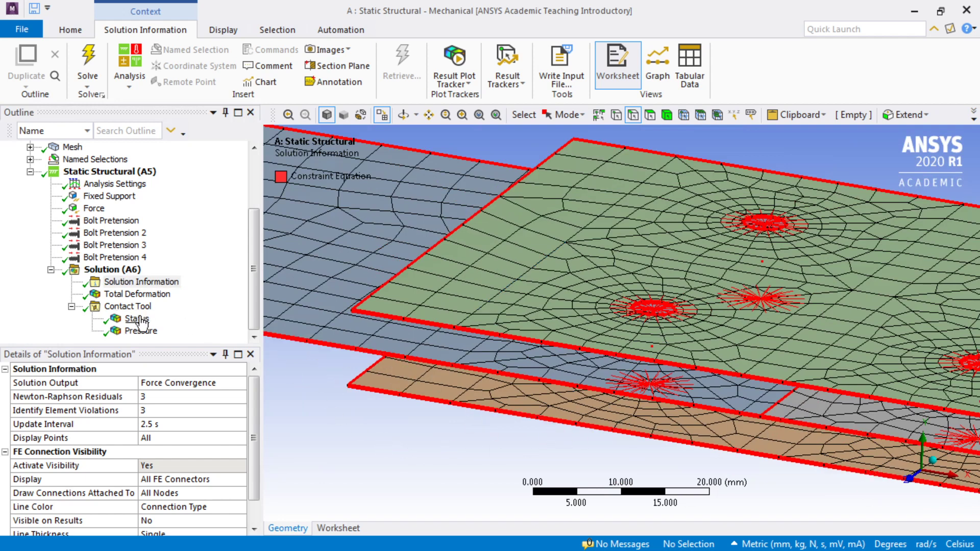
Display the Total Deformation result again.
{"action": "left_click", "coordinate": [137, 294]}
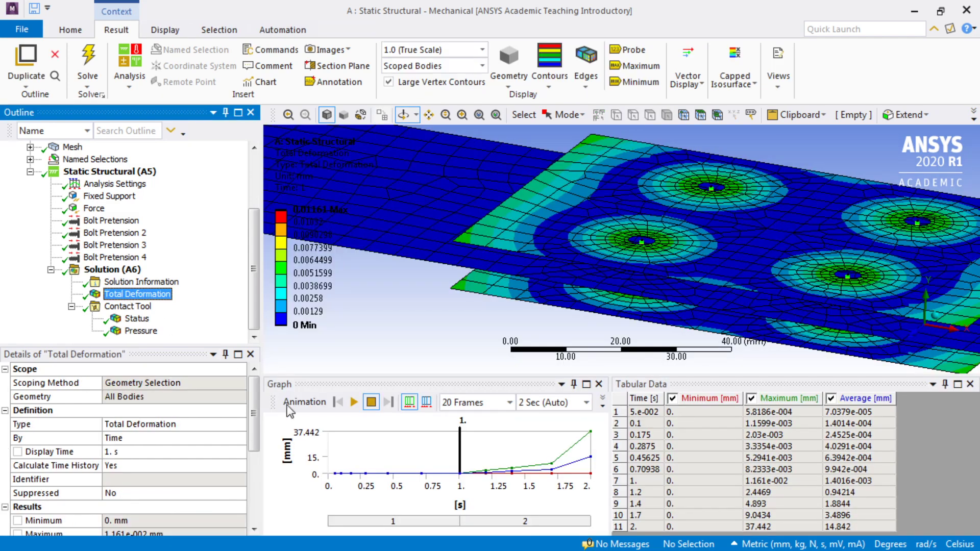